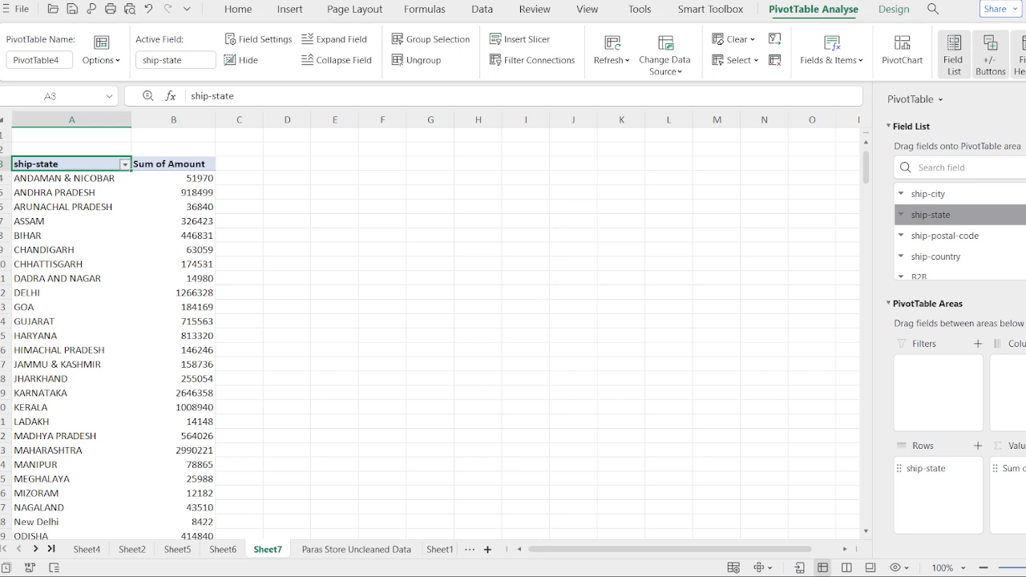
# Step: Insert a line PivotChart from the ship-state and Sum of Amount PivotTable and hide its field buttons
pyautogui.scroll(-6, 107, 336)
pyautogui.moveTo(3, 278); pyautogui.dragTo(3, 407)
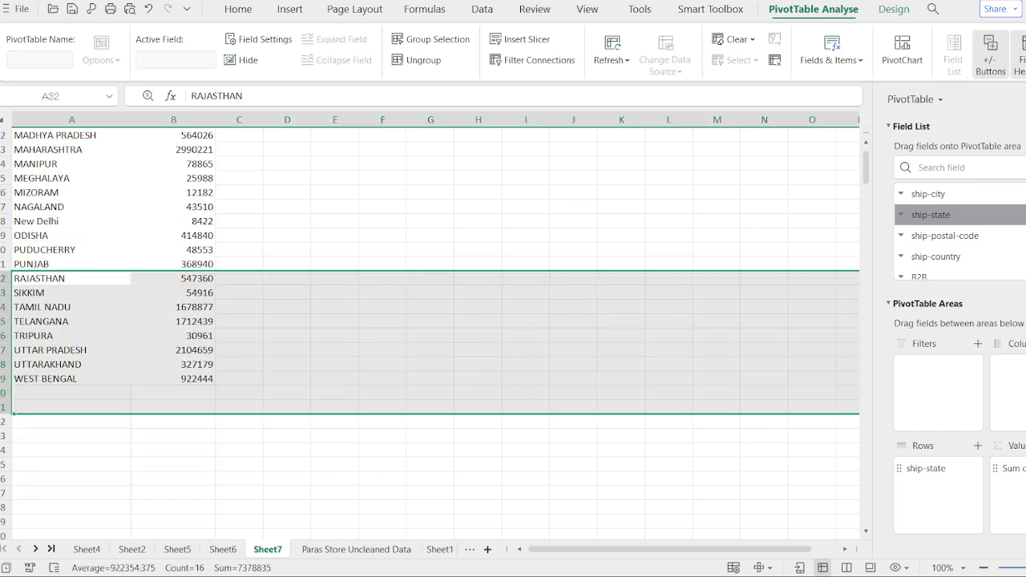
pyautogui.click(56, 378)
pyautogui.scroll(7, 56, 379)
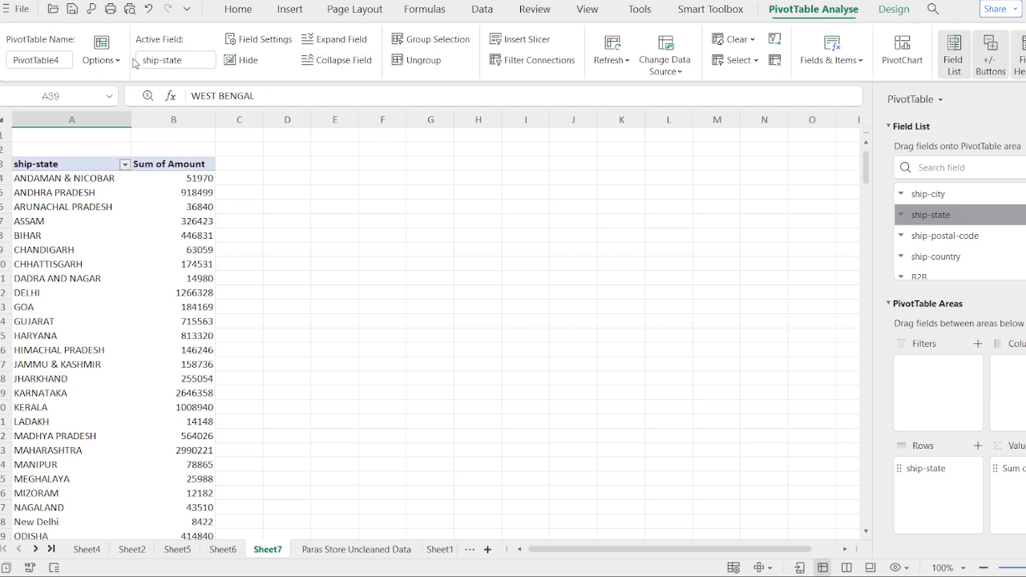
pyautogui.click(278, 15)
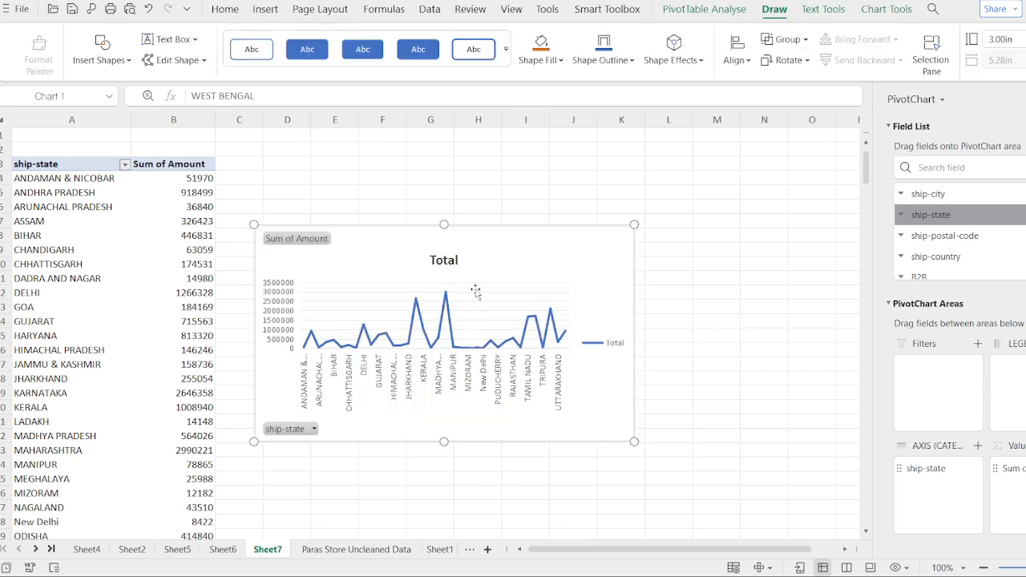
pyautogui.click(304, 240)
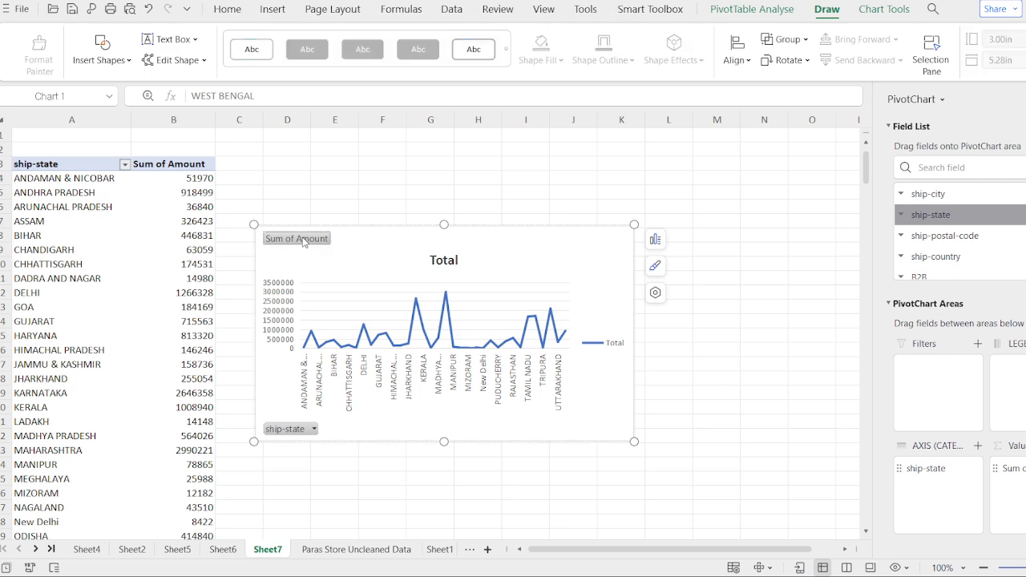
pyautogui.press('Delete')
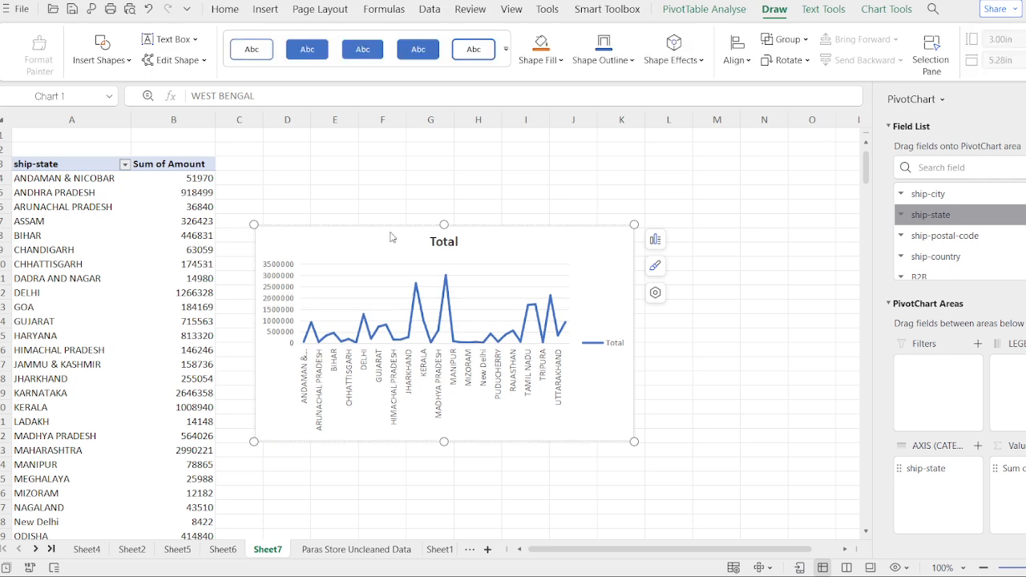
# Step: Change the line chart's title to State-Wise-Purchase
pyautogui.click(446, 242)
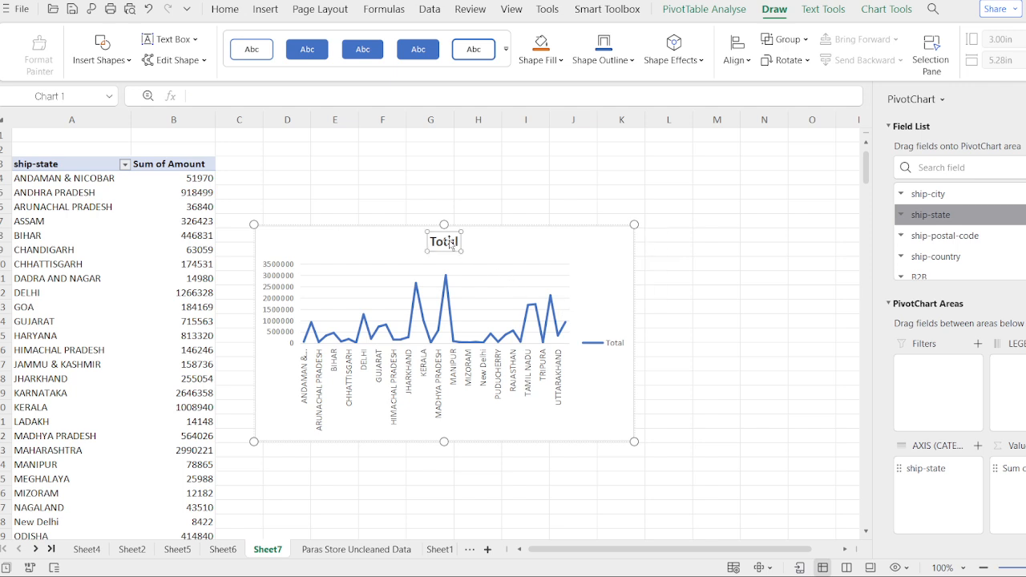
pyautogui.write('S')
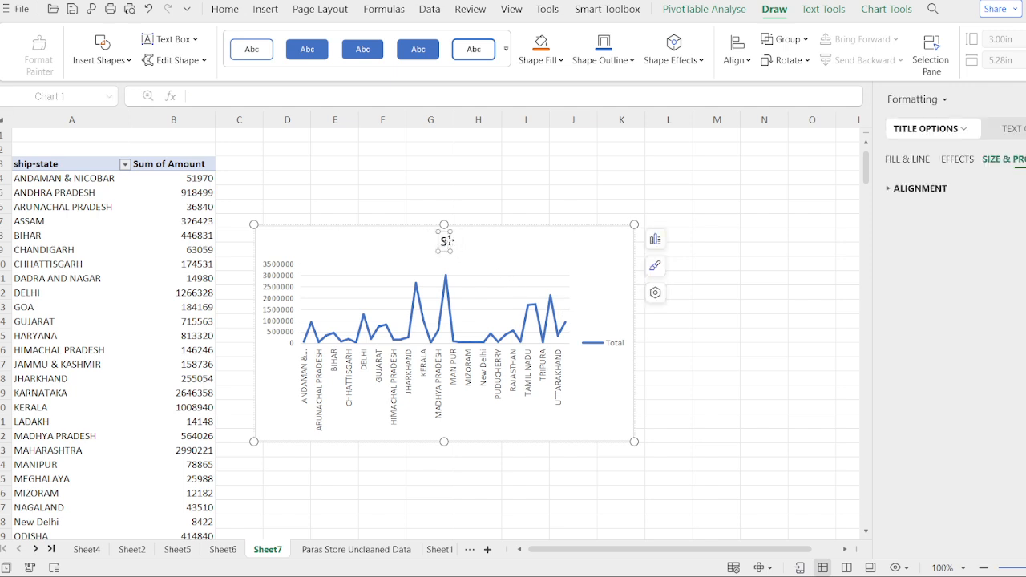
pyautogui.write('tate-')
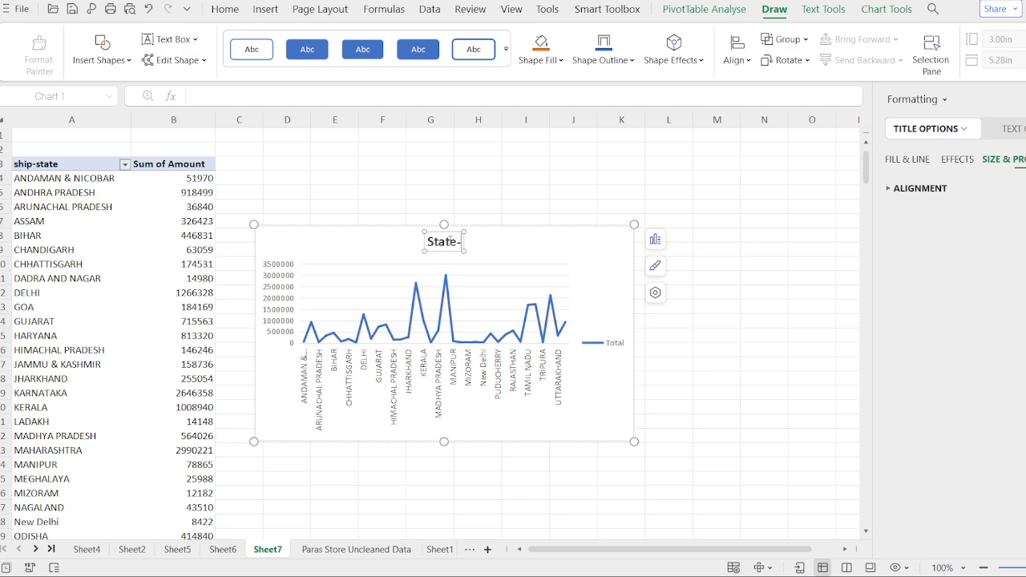
pyautogui.write('w')
pyautogui.press('BackSpace')
pyautogui.write('W')
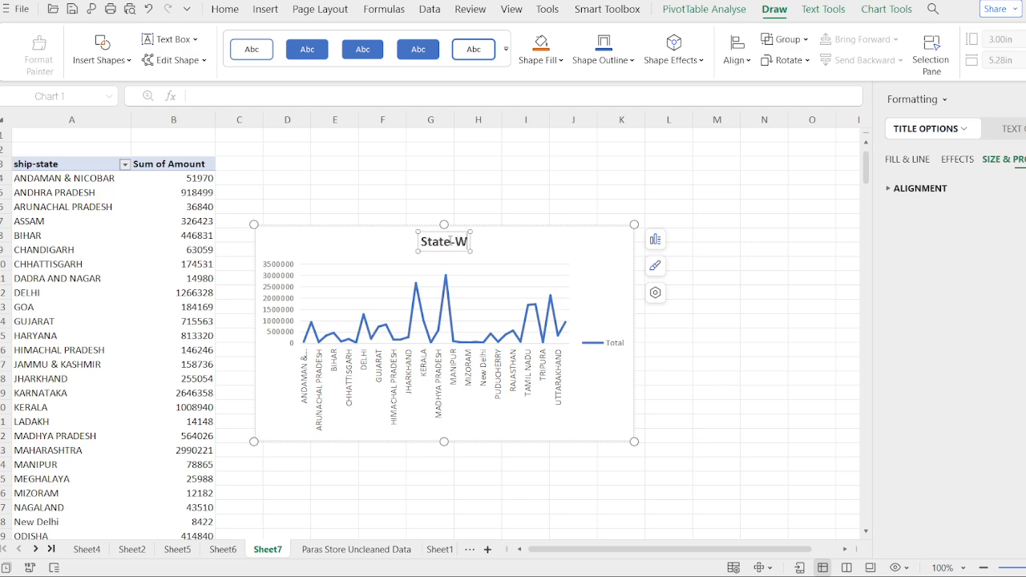
pyautogui.write('ise-')
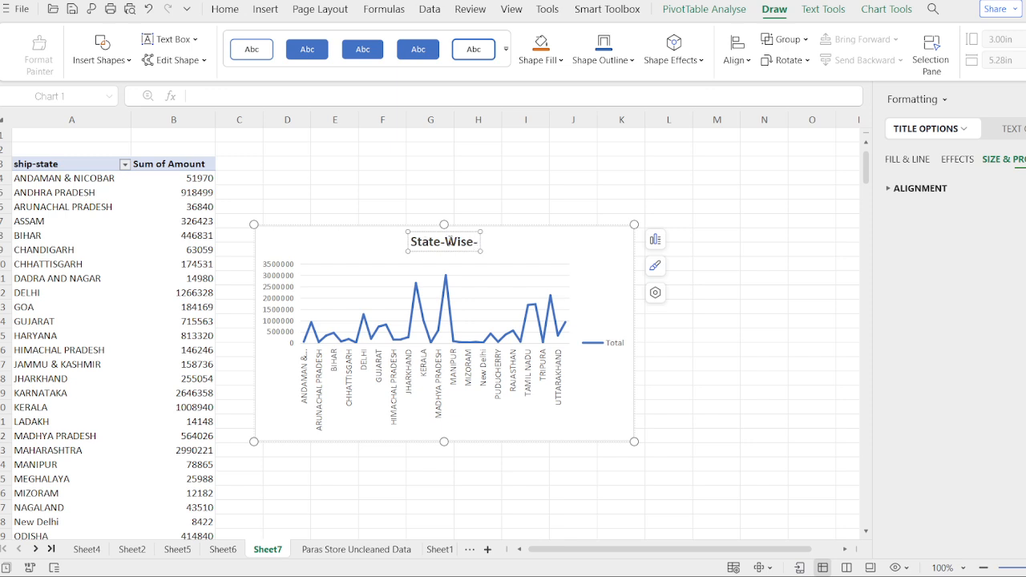
pyautogui.write('Purch')
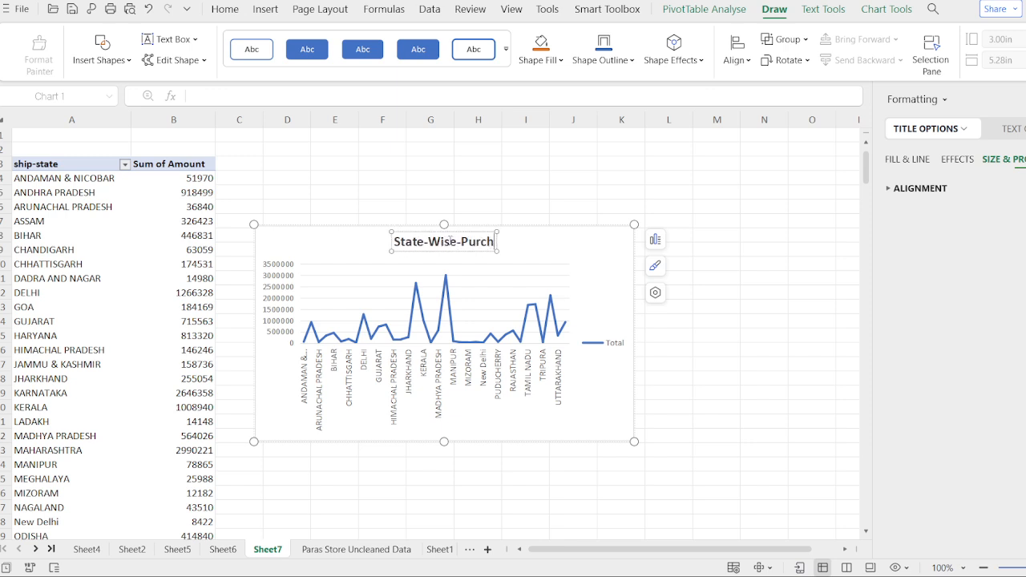
pyautogui.write('ase')
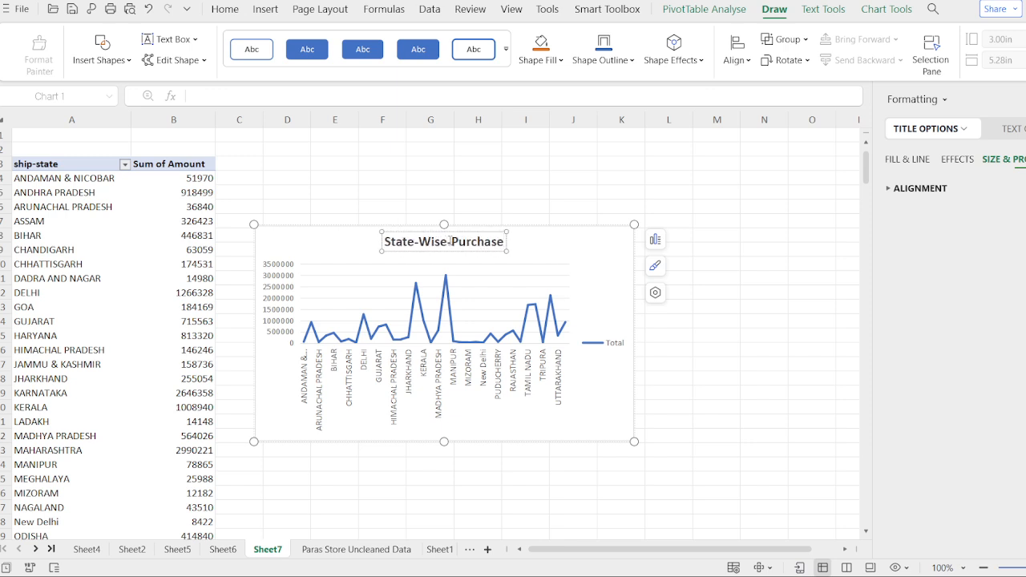
pyautogui.click(588, 296)
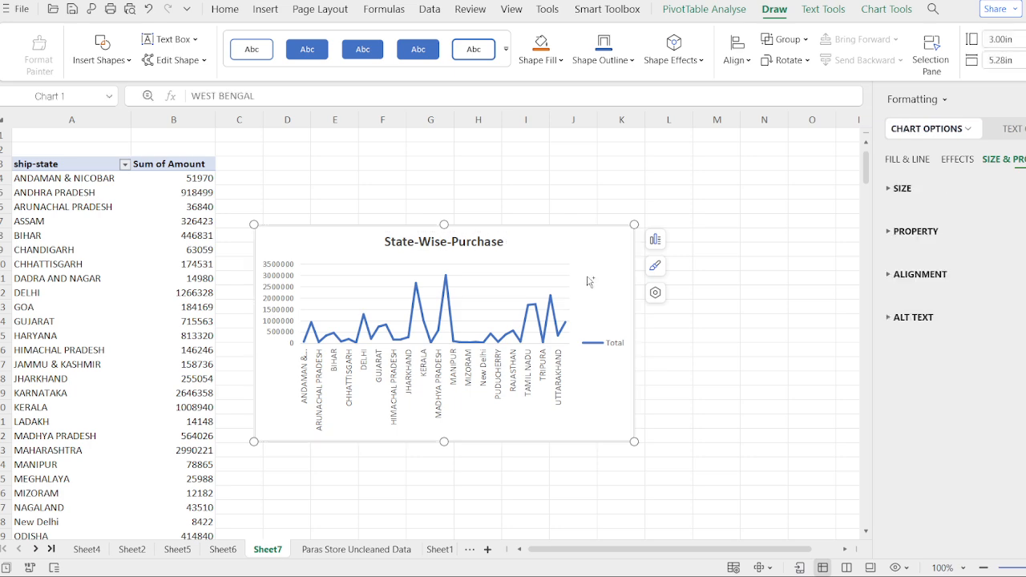
# Step: Move the State-Wise-Purchase chart to the FinalReport sheet, pasting it at cell A30 below the Male Vs Female chart
pyautogui.press('Delete')
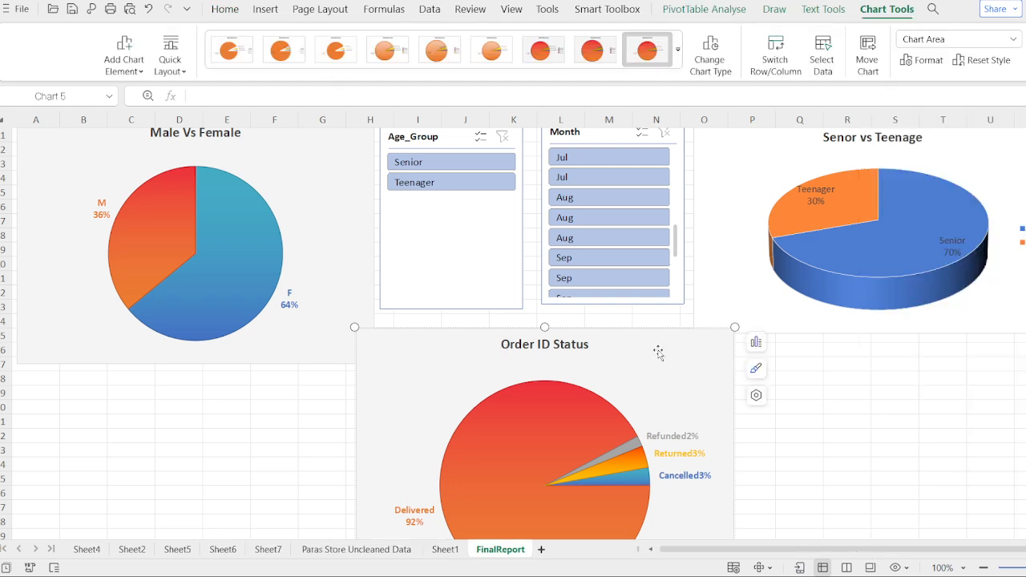
pyautogui.click(71, 421)
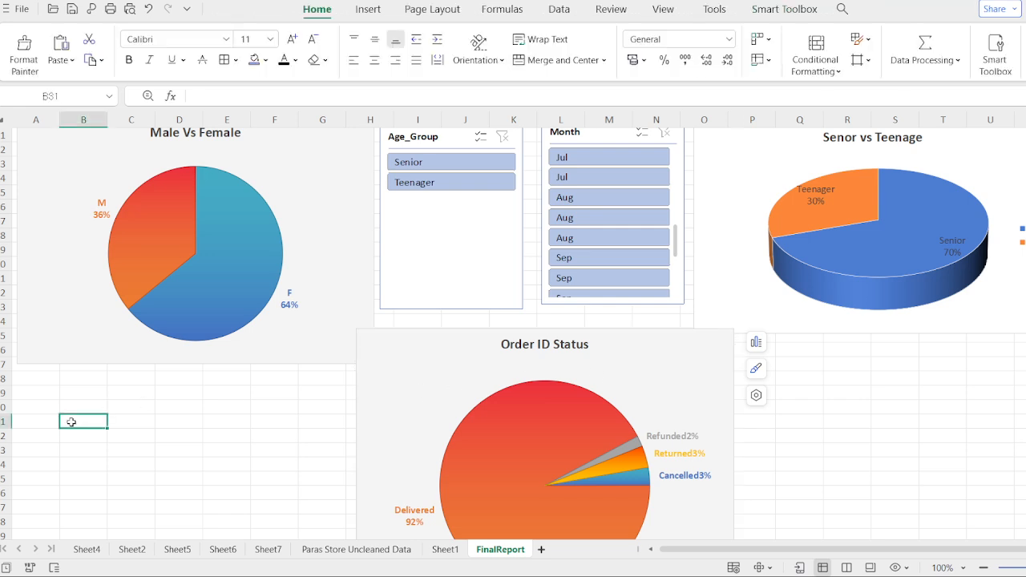
pyautogui.click(20, 407)
pyautogui.hotkey('ctrl', 'v')
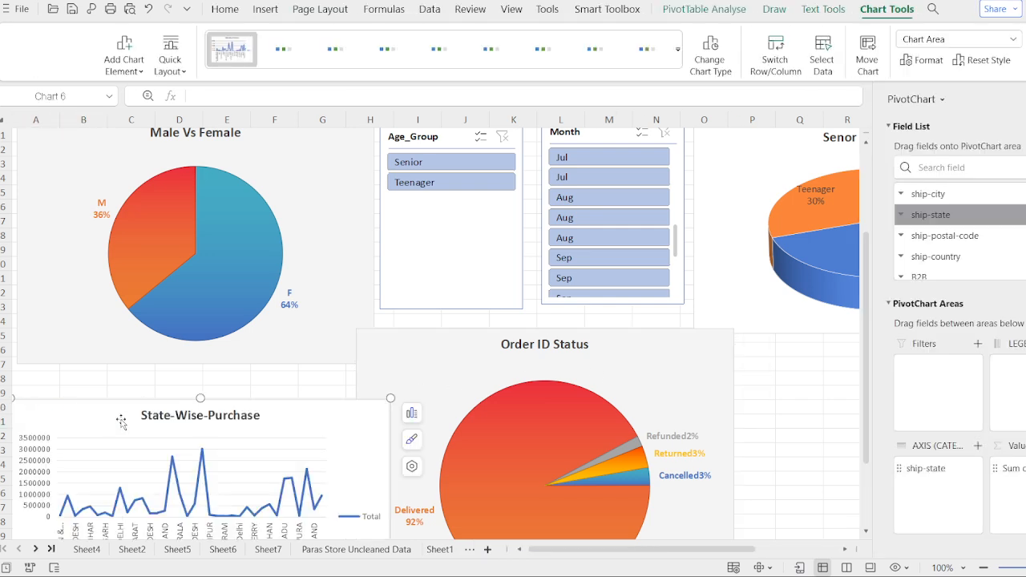
# Step: Reposition and narrow the State-Wise-Purchase chart to fit directly under the Male Vs Female pie, beside the Order ID Status chart
pyautogui.moveTo(118, 404); pyautogui.dragTo(118, 366)
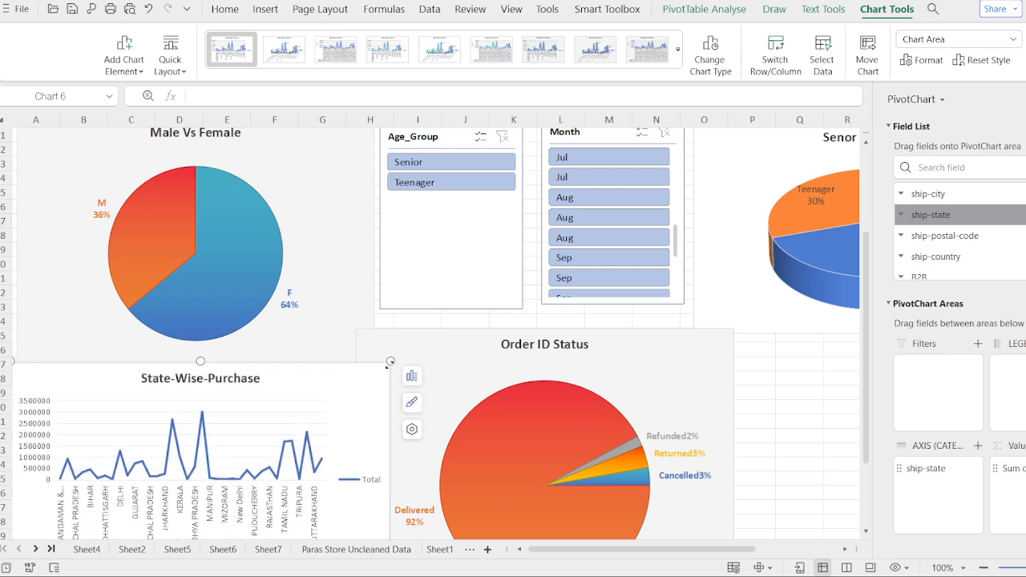
pyautogui.moveTo(390, 363); pyautogui.dragTo(327, 378)
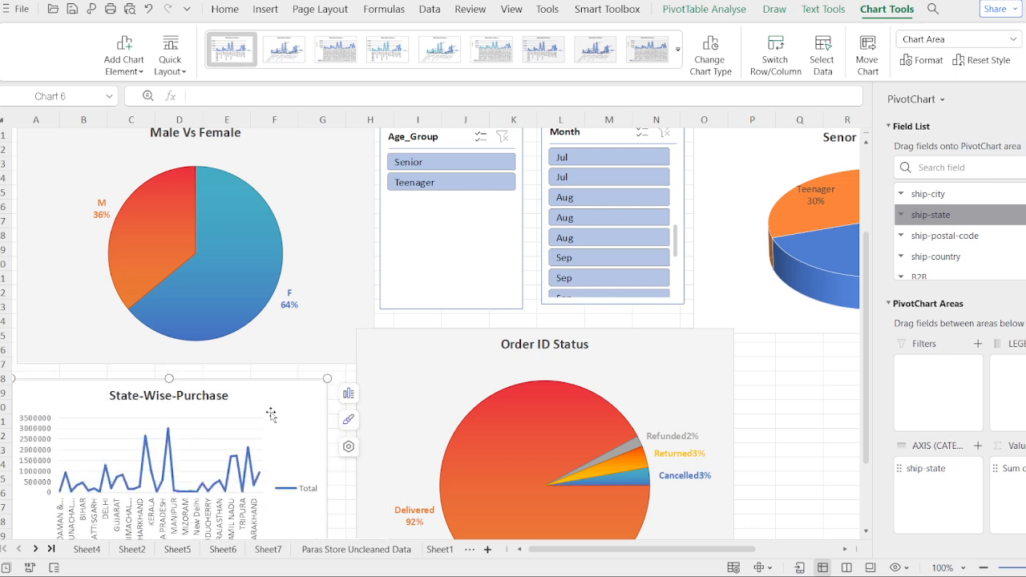
pyautogui.moveTo(271, 413); pyautogui.dragTo(311, 383)
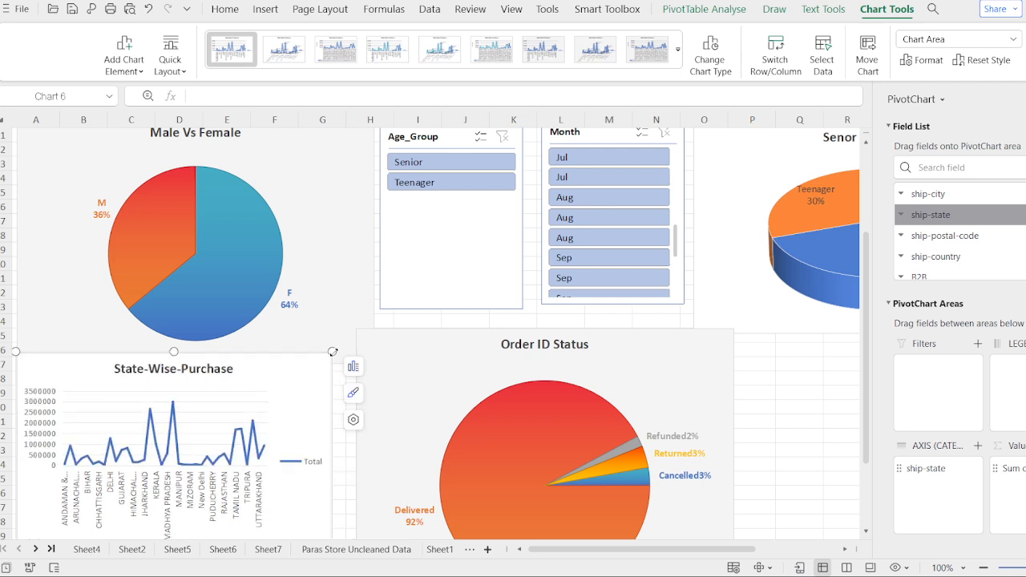
pyautogui.moveTo(332, 352); pyautogui.dragTo(352, 343)
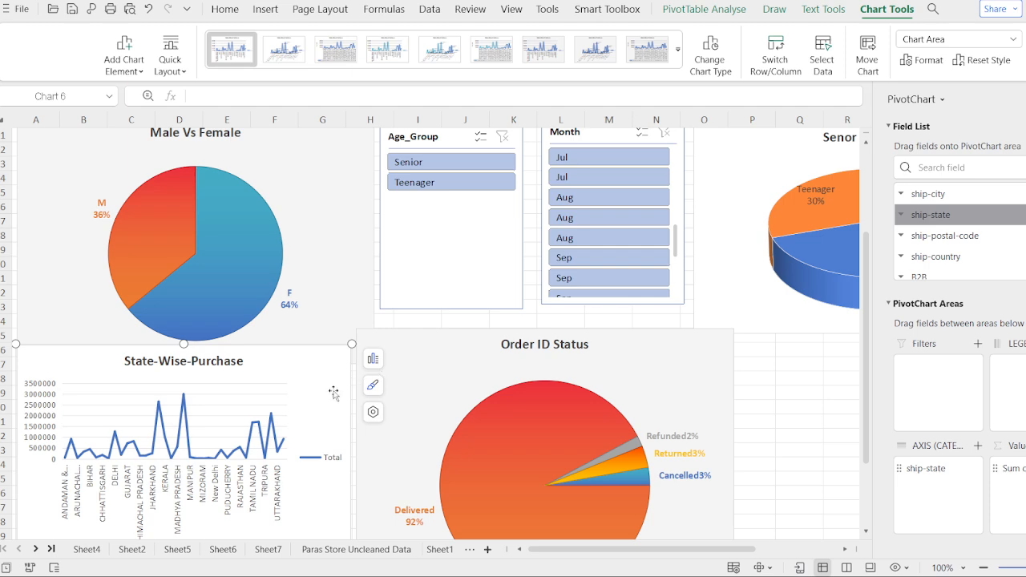
# Step: Shift the Order ID Status chart slightly up and right, and realign the State-Wise-Purchase chart next to it
pyautogui.moveTo(443, 380); pyautogui.dragTo(452, 371)
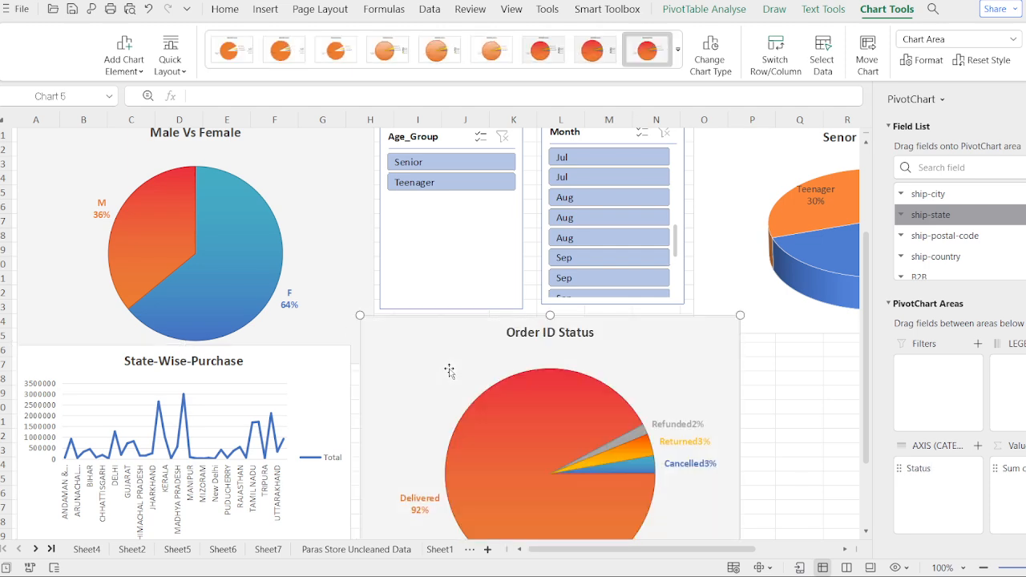
pyautogui.click(330, 377)
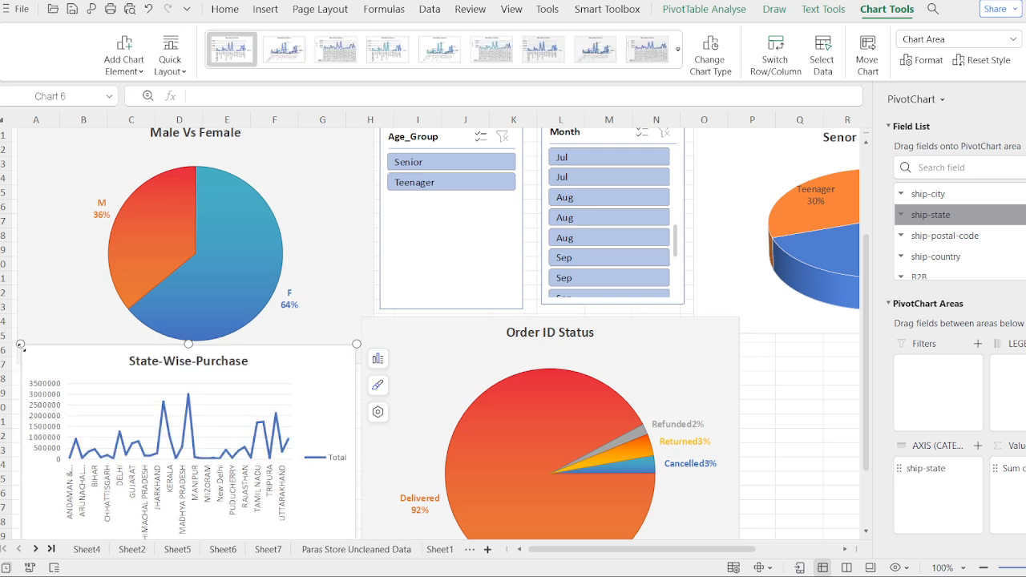
pyautogui.moveTo(20, 345); pyautogui.dragTo(14, 343)
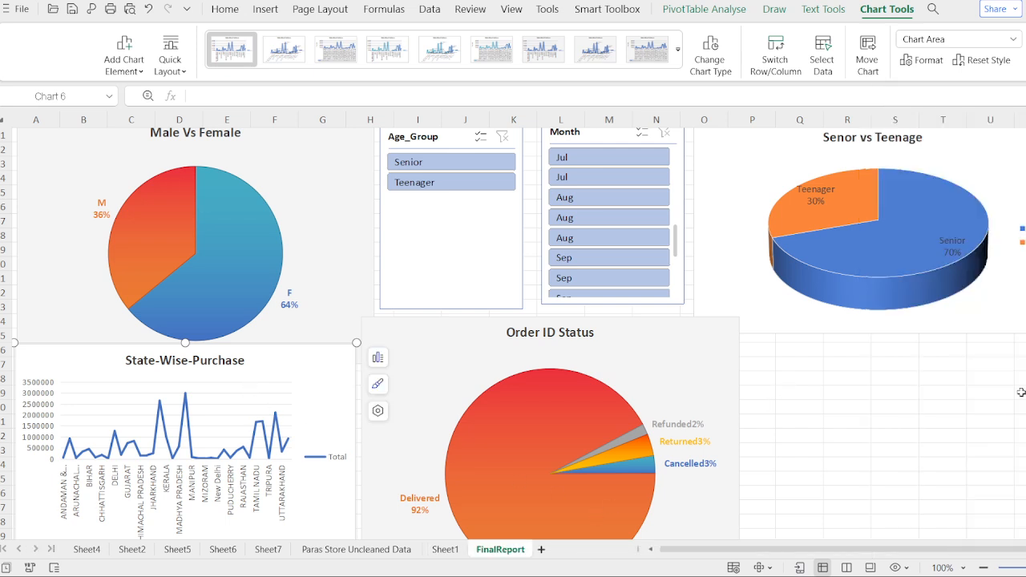
# Step: Make the State-Wise-Purchase chart taller and widen it to meet the Order ID Status chart
pyautogui.scroll(-5, 1021, 399)
pyautogui.scroll(4, 1021, 399)
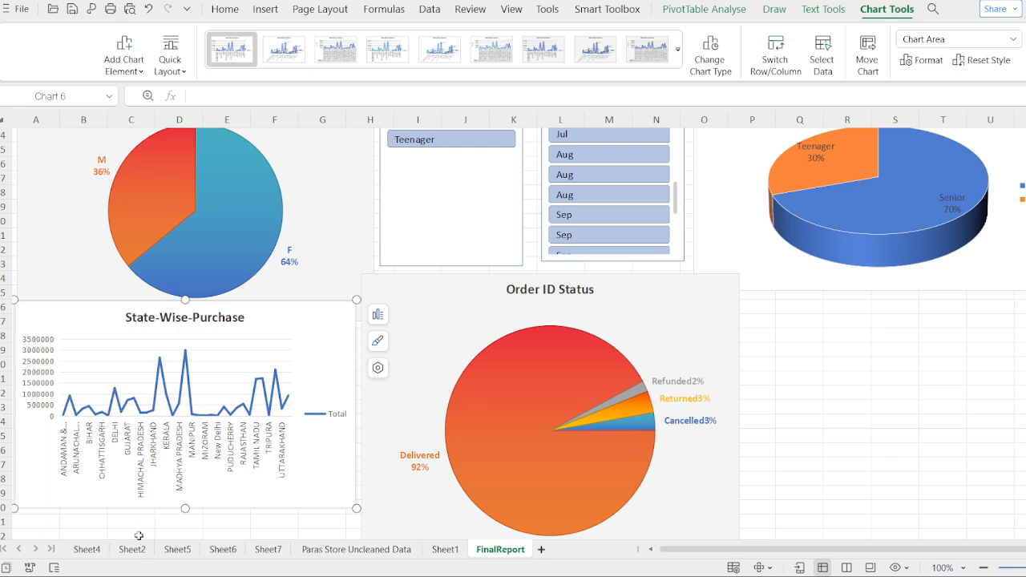
pyautogui.moveTo(185, 508); pyautogui.dragTo(183, 537)
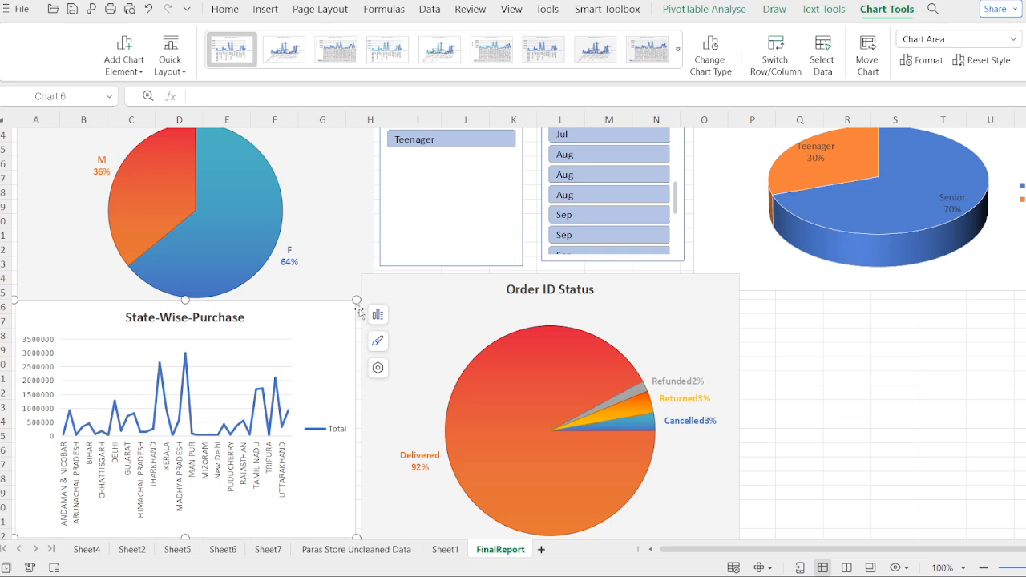
pyautogui.moveTo(356, 300); pyautogui.dragTo(367, 299)
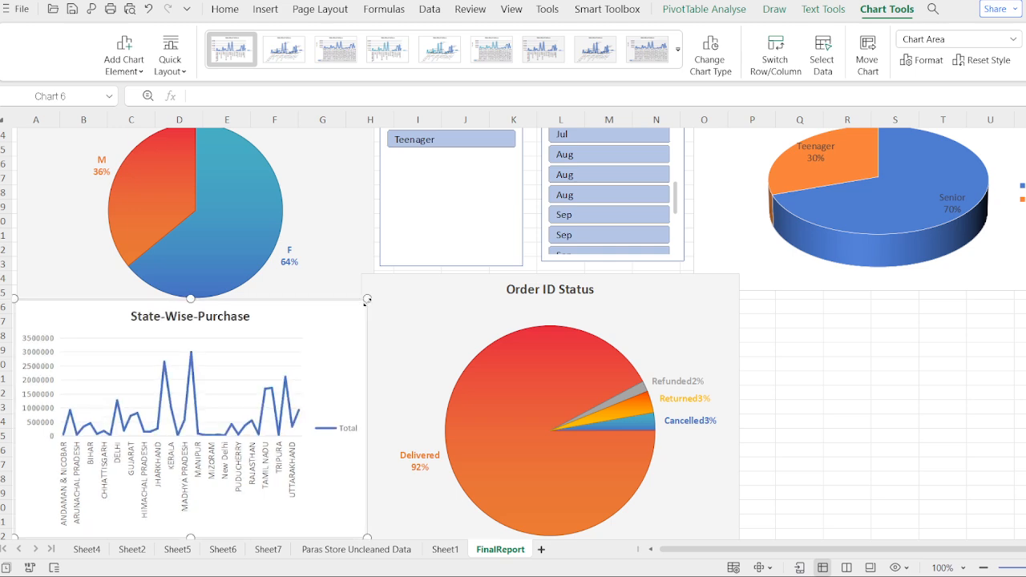
# Step: Try several chart styles on the State-Wise-Purchase chart and apply the ninth one, with grey background and data table
pyautogui.scroll(-5, 492, 229)
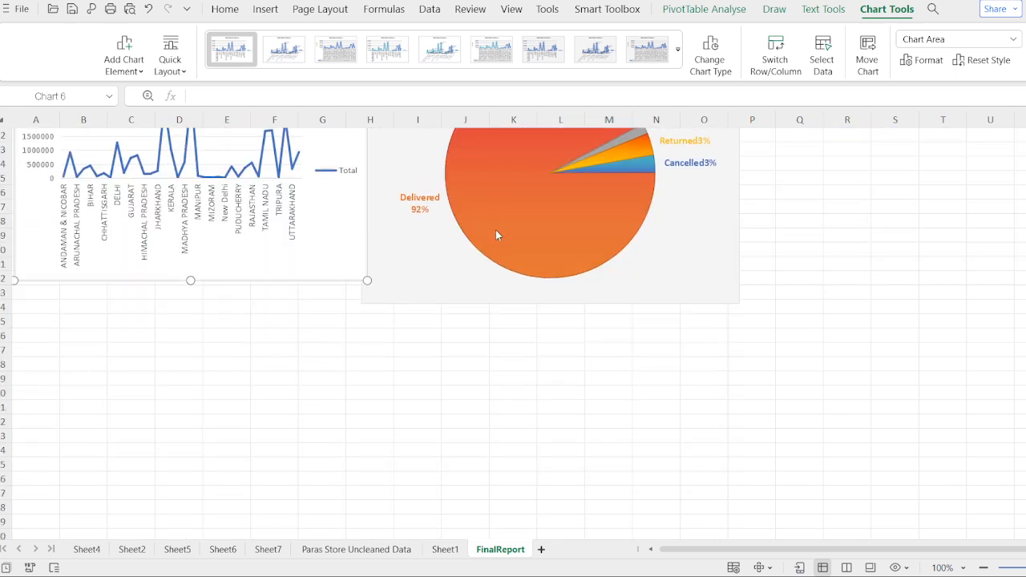
pyautogui.click(495, 229)
pyautogui.click(241, 272)
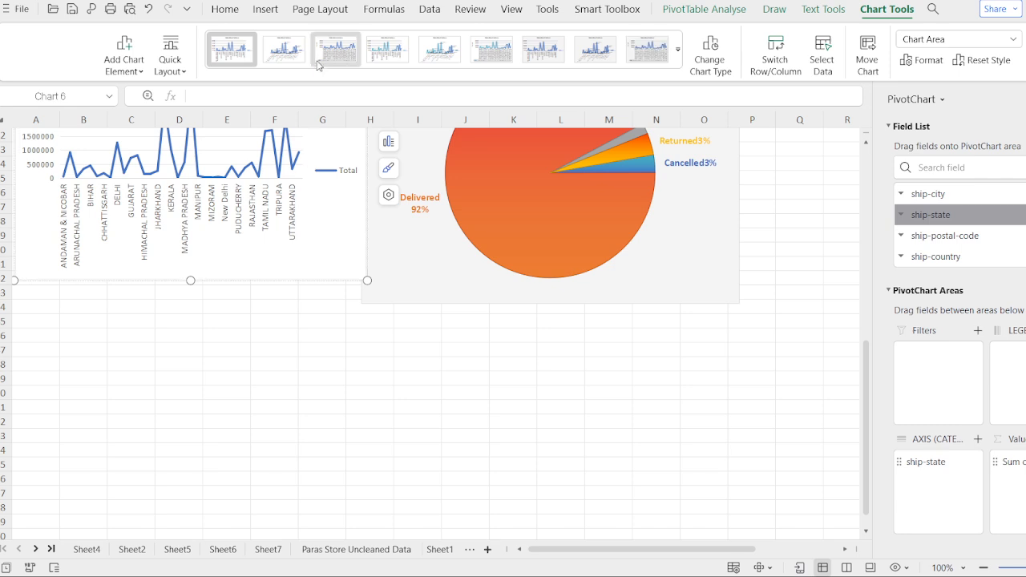
pyautogui.click(299, 63)
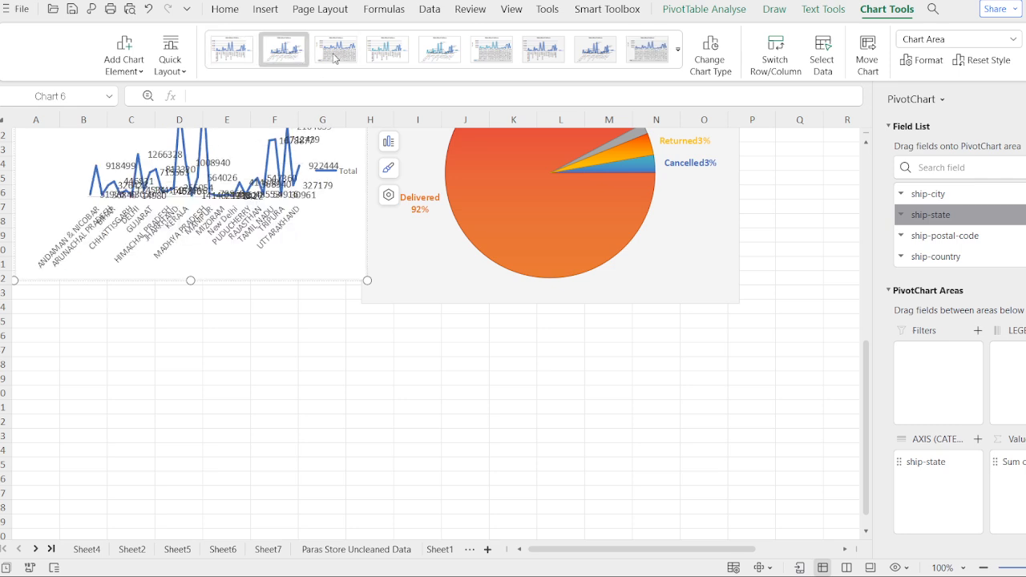
pyautogui.click(337, 60)
pyautogui.click(382, 56)
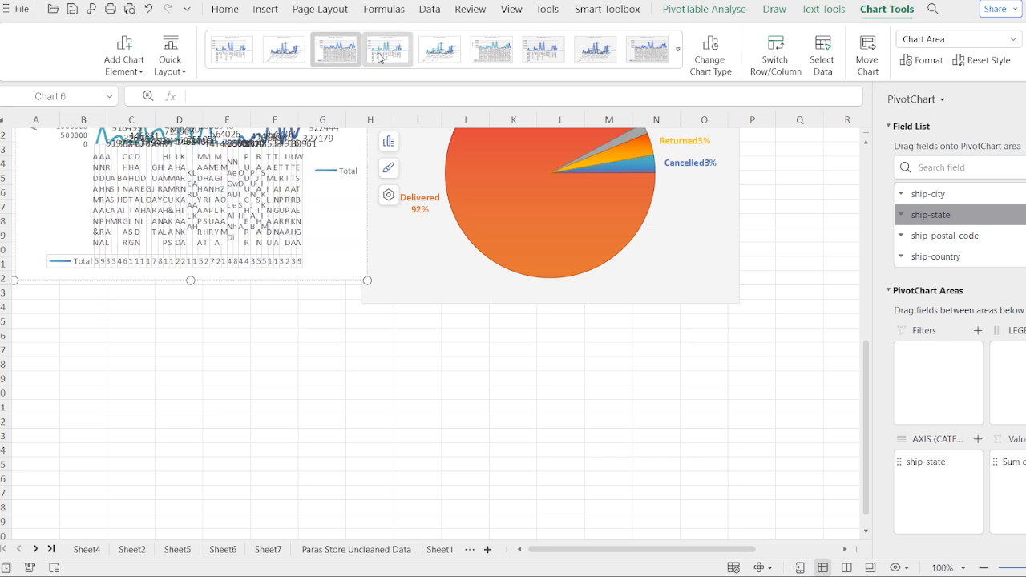
pyautogui.click(485, 61)
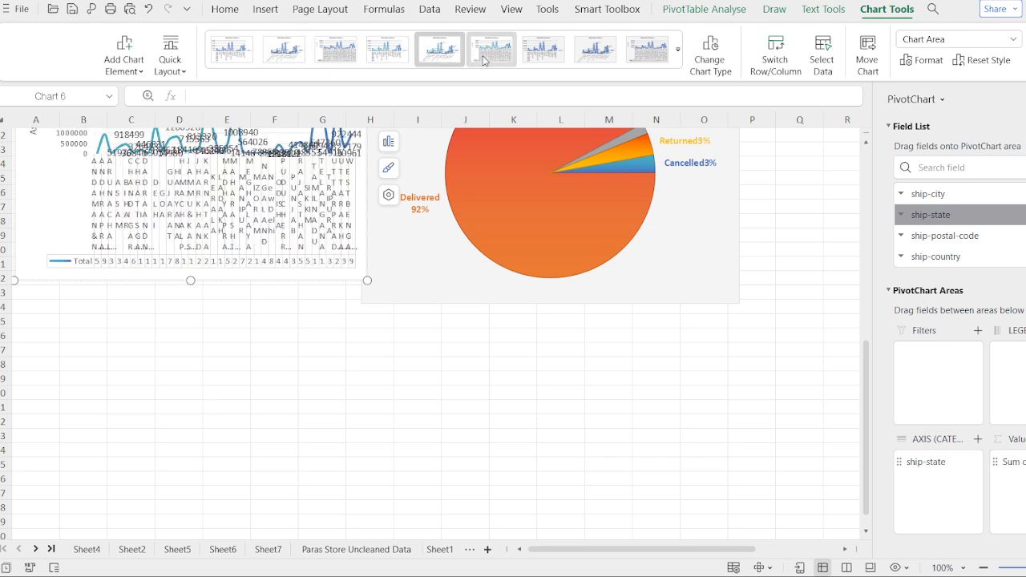
pyautogui.click(565, 60)
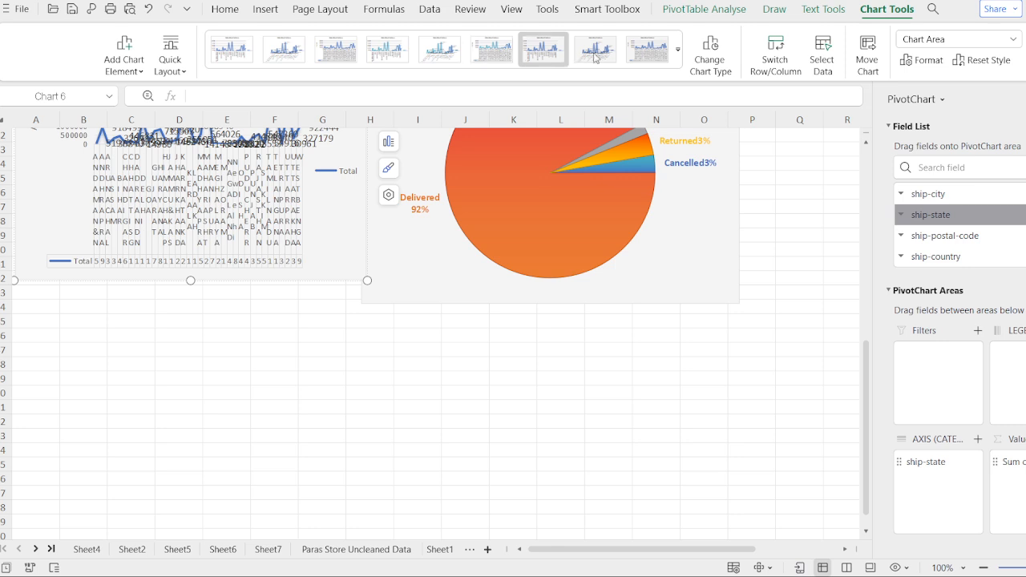
pyautogui.click(626, 58)
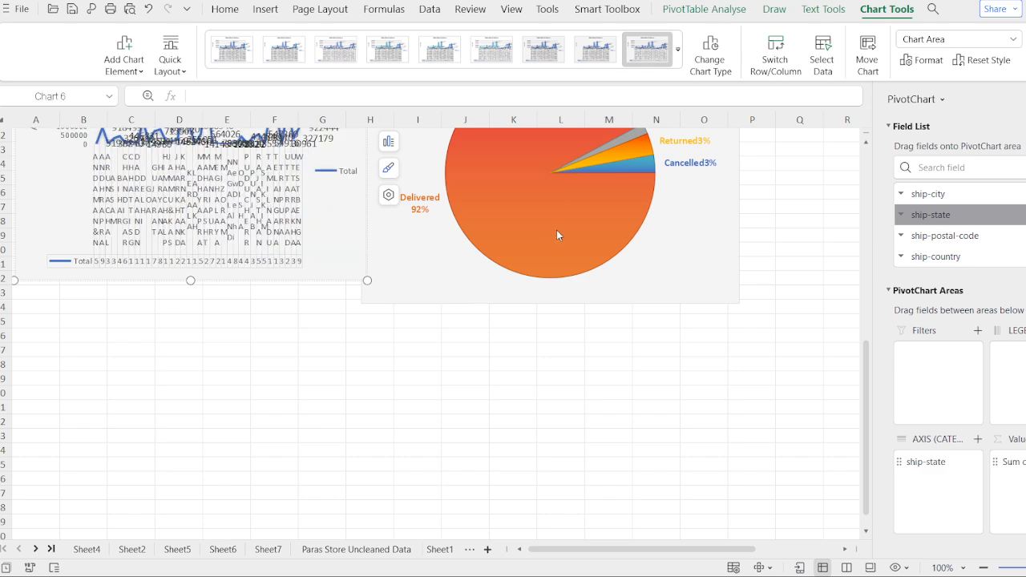
# Step: Remove the separate Total legend beside the plot in the State-Wise-Purchase chart, keeping the data table
pyautogui.click(171, 402)
pyautogui.click(192, 218)
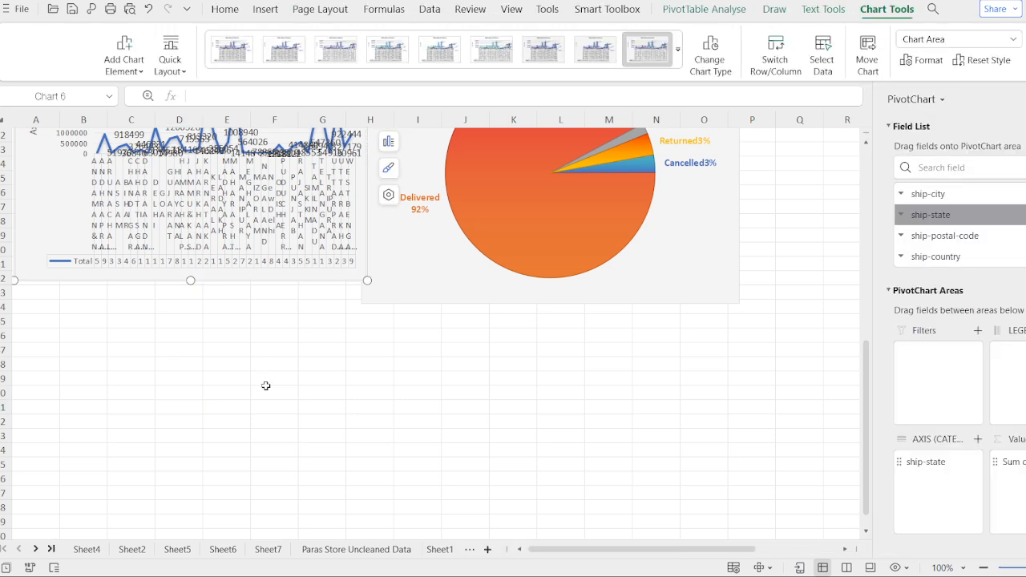
pyautogui.scroll(2, 266, 386)
pyautogui.scroll(2, 266, 386)
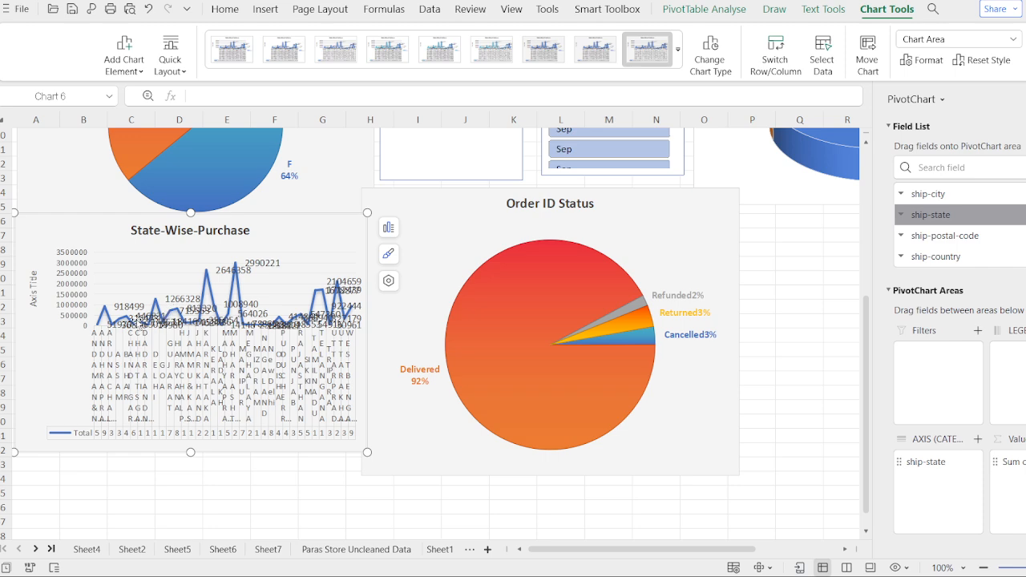
# Step: Try the third and first chart styles on the State-Wise-Purchase chart and undo them
pyautogui.click(233, 270)
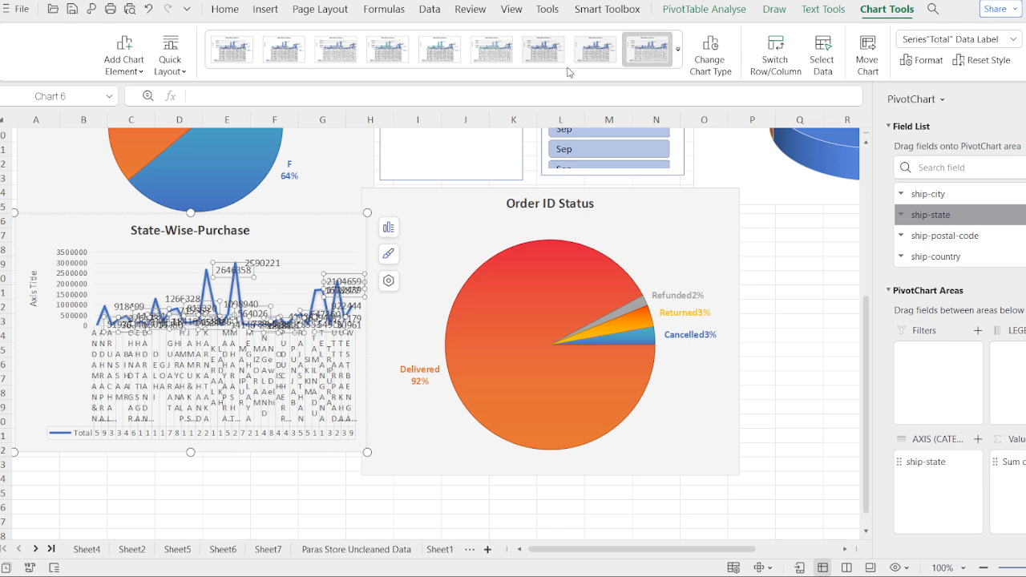
pyautogui.click(335, 50)
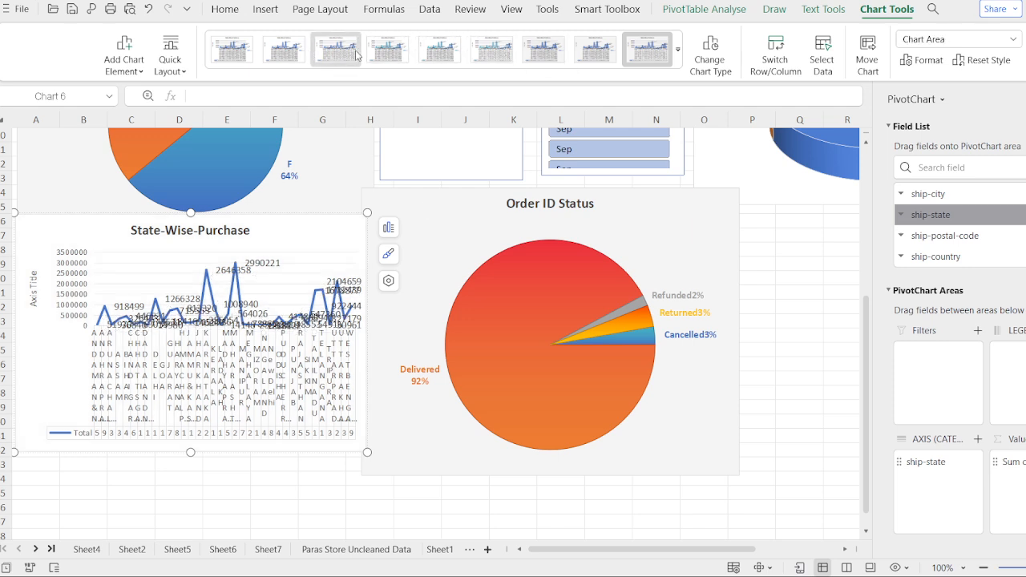
pyautogui.click(214, 61)
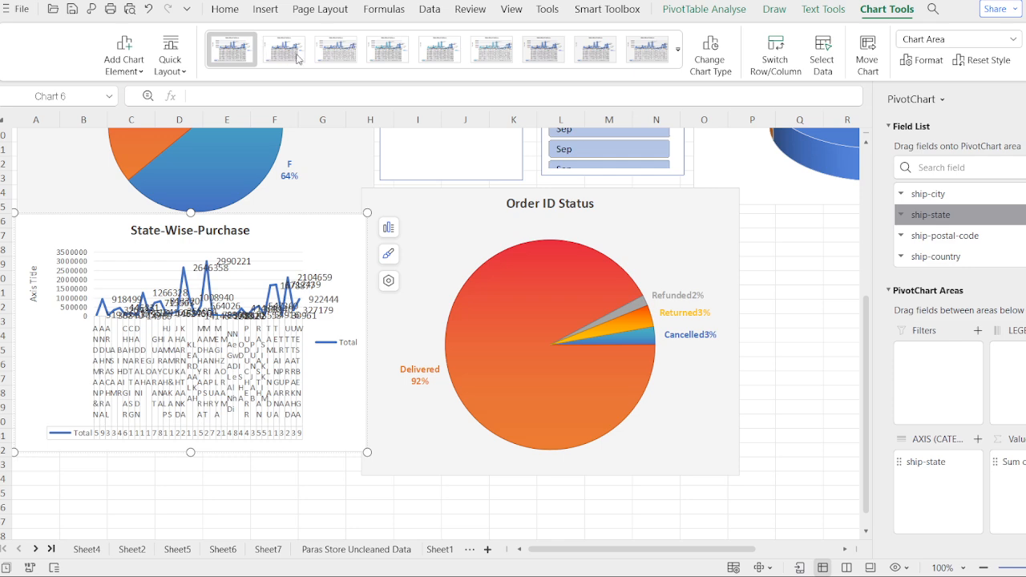
pyautogui.click(192, 445)
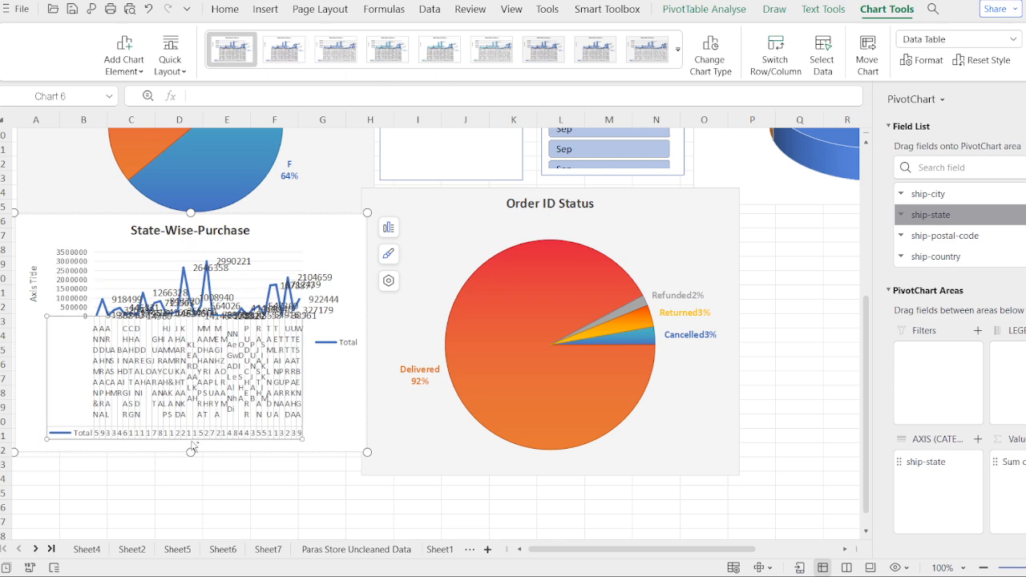
pyautogui.hotkey('ctrl', 'z')
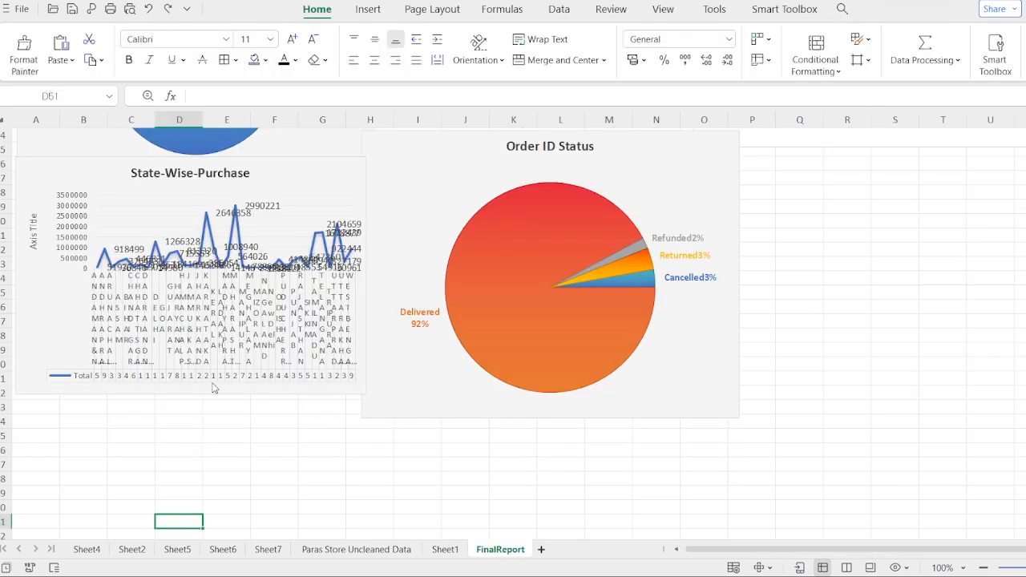
# Step: Undo the earlier style and legend changes on the State-Wise-Purchase chart, back to the plain line chart with its legend
pyautogui.scroll(3, 327, 396)
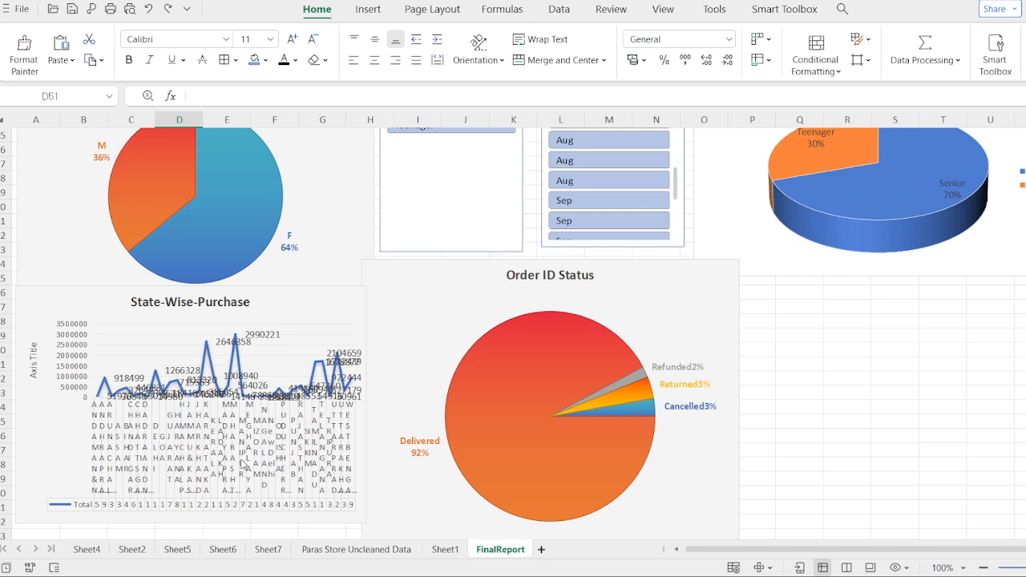
pyautogui.hotkey('ctrl', 'z')
pyautogui.hotkey('ctrl', 'z')
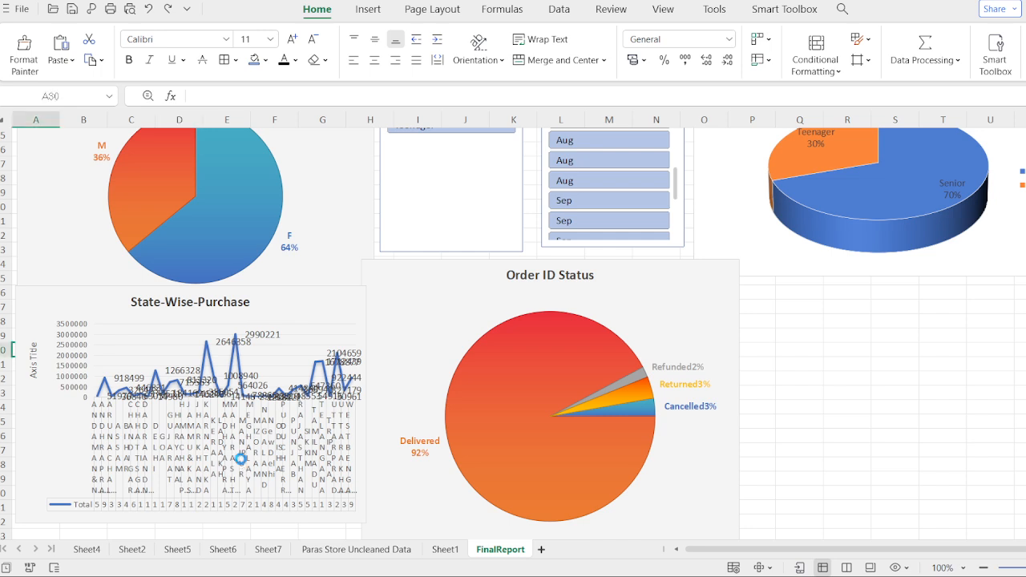
pyautogui.hotkey('ctrl', 'z')
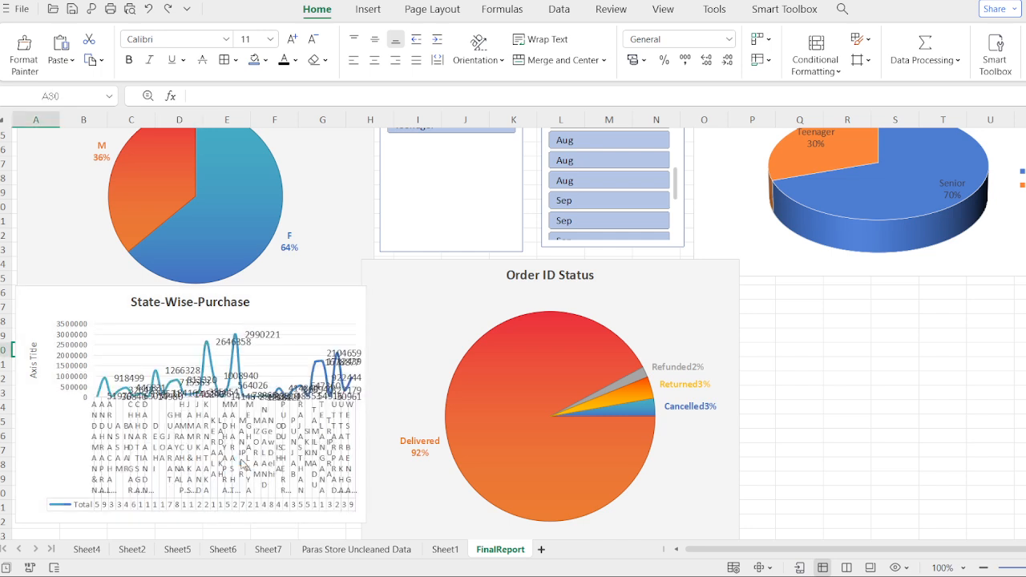
pyautogui.hotkey('ctrl', 'z')
pyautogui.hotkey('ctrl', 'z')
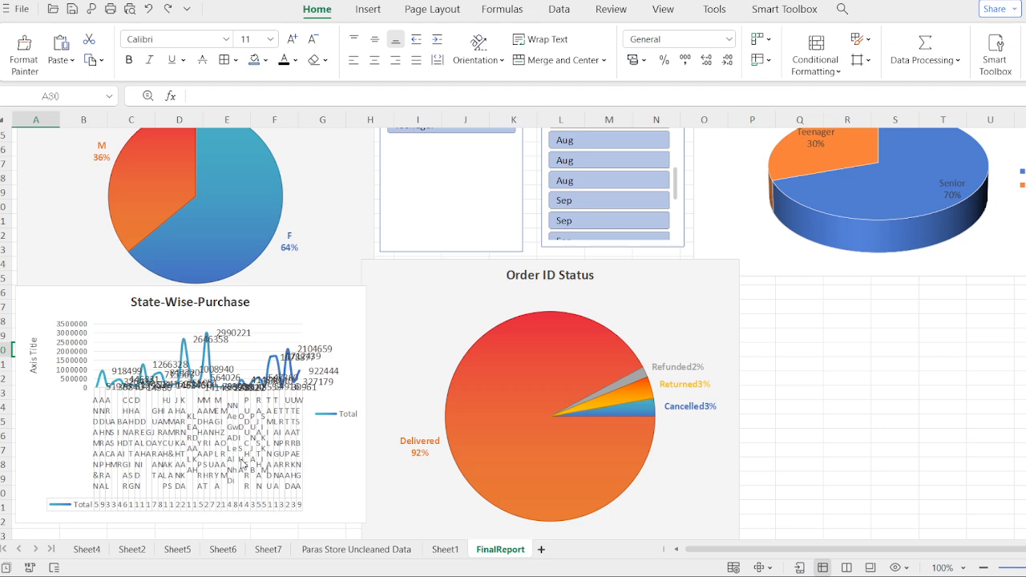
pyautogui.hotkey('ctrl', 'z')
pyautogui.hotkey('ctrl', 'z')
pyautogui.hotkey('ctrl', 'z')
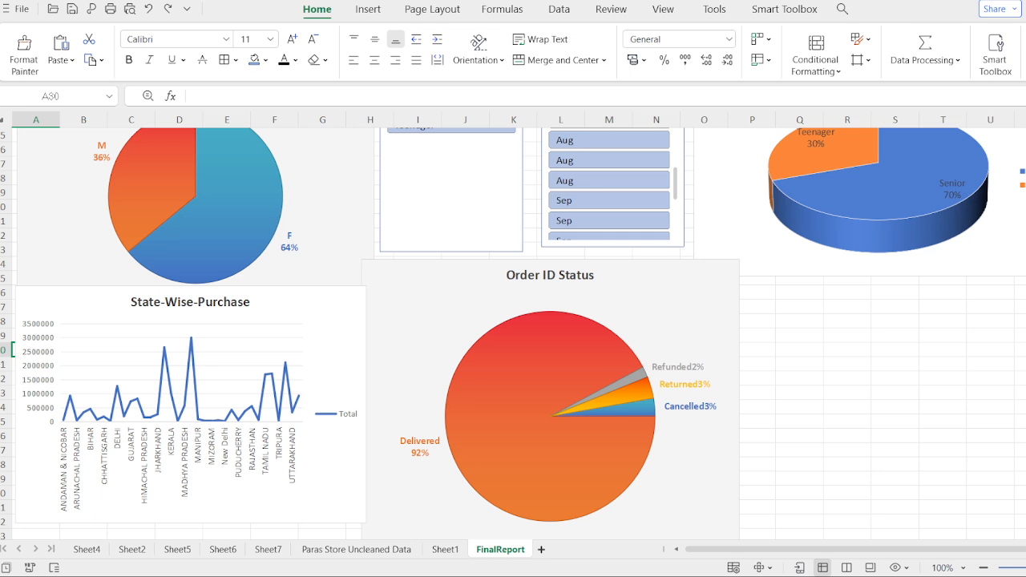
# Step: Insert a PivotChart on a new sheet from the data in Paras Store Uncleaned Data
pyautogui.click(381, 553)
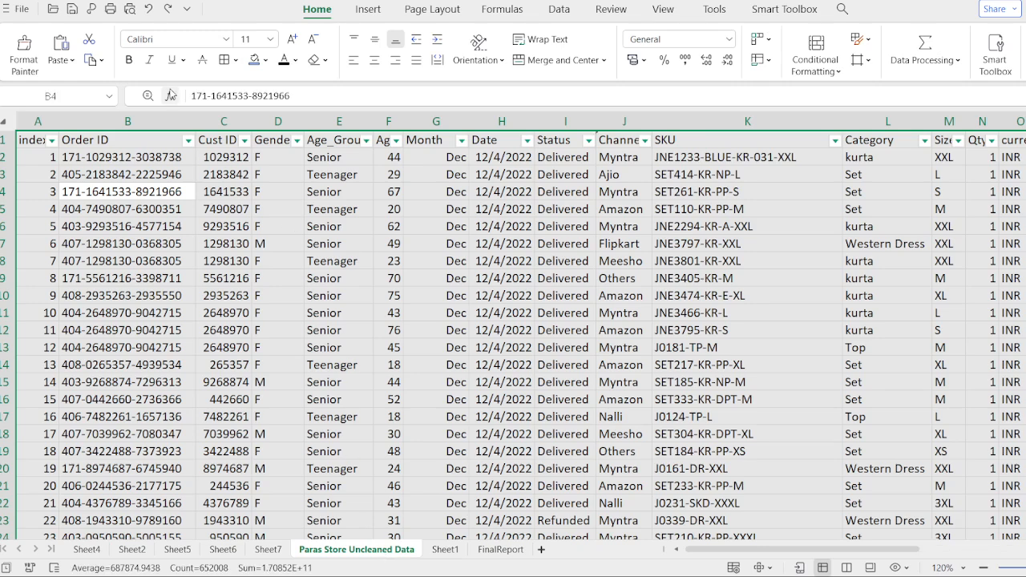
pyautogui.click(358, 11)
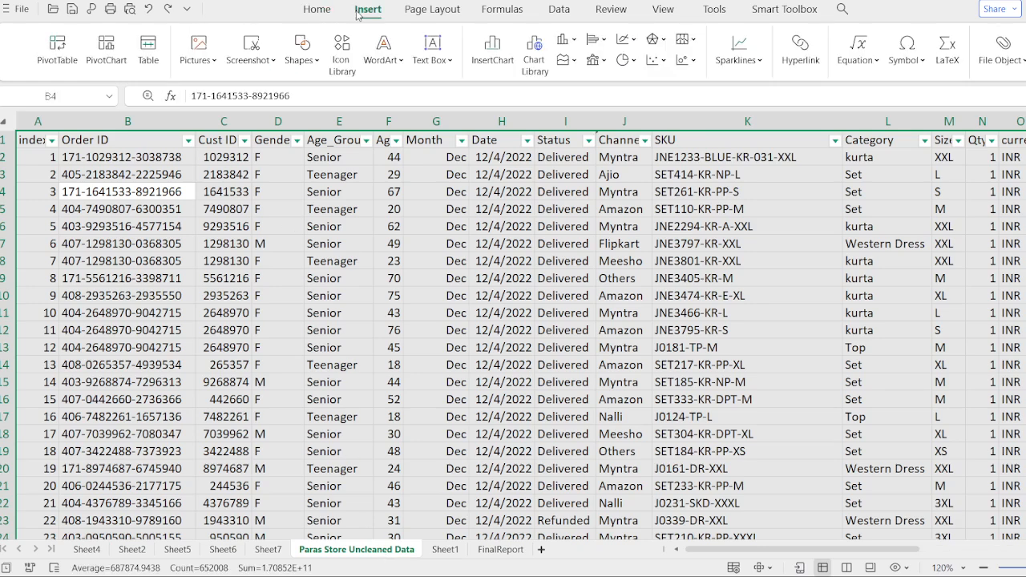
pyautogui.click(98, 64)
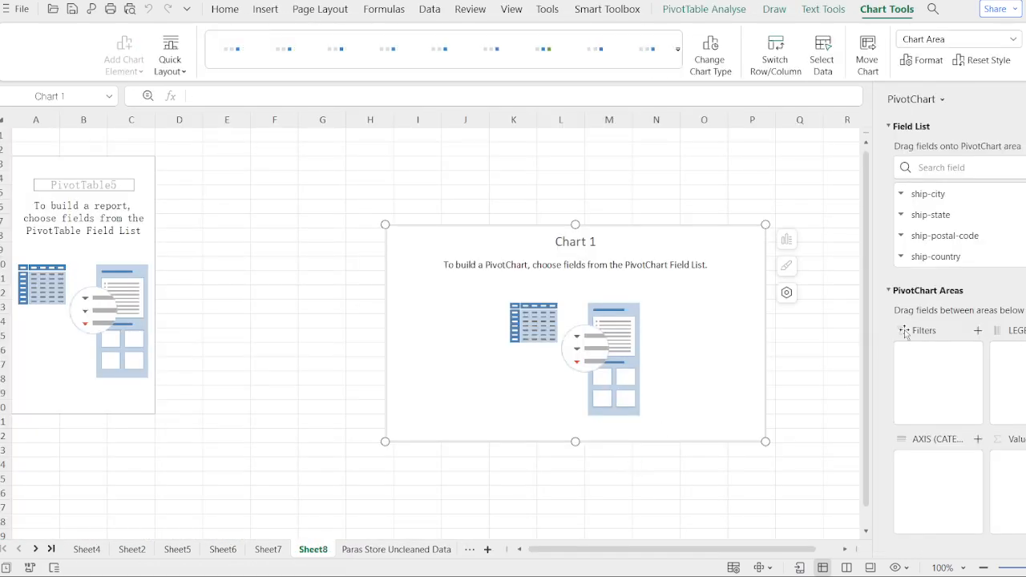
# Step: Add the Channel field to the new PivotChart's category axis
pyautogui.scroll(-1, 958, 225)
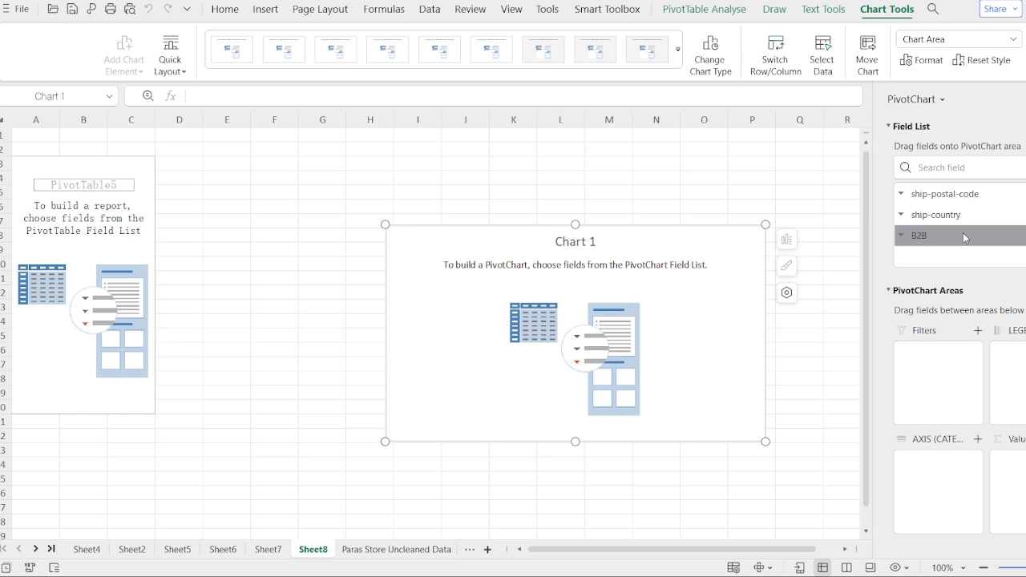
pyautogui.scroll(1, 965, 237)
pyautogui.scroll(5, 965, 237)
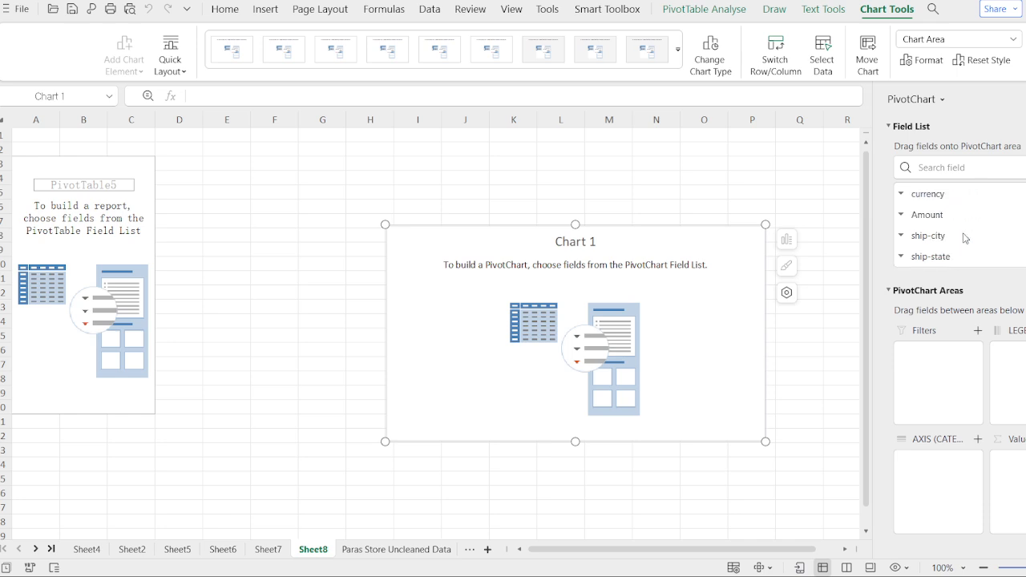
pyautogui.scroll(2, 964, 235)
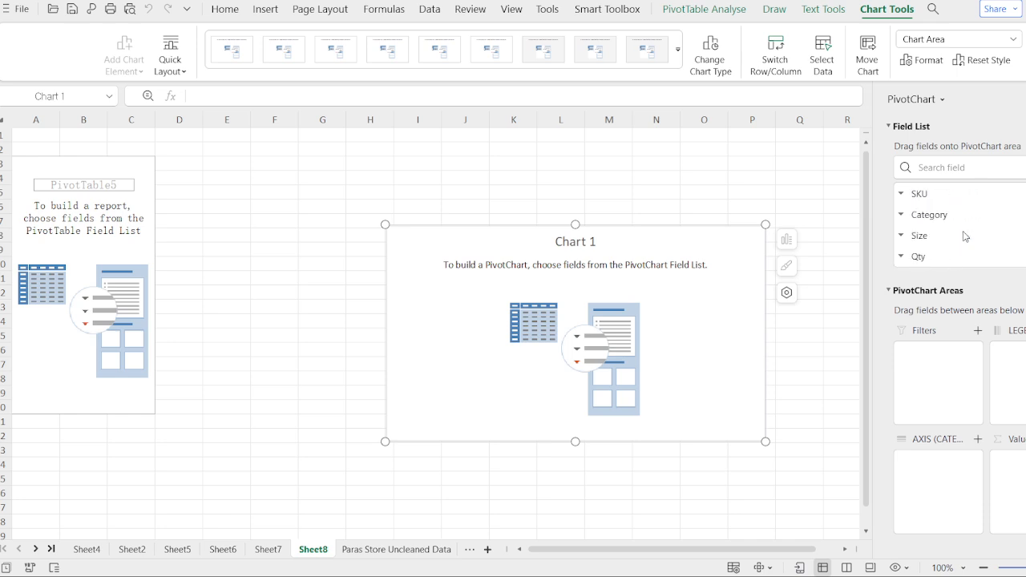
pyautogui.scroll(1, 962, 243)
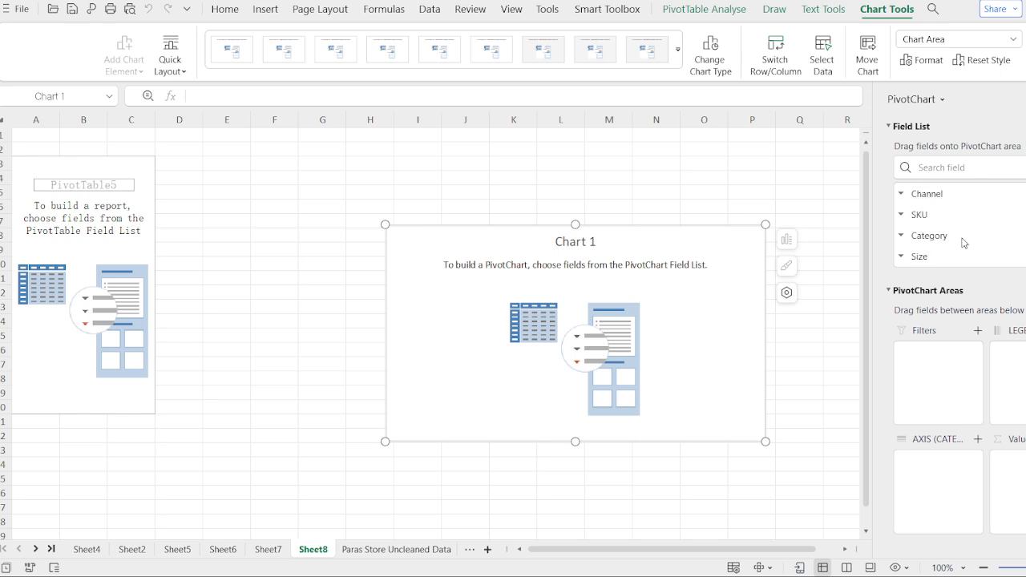
pyautogui.click(957, 197)
pyautogui.moveTo(956, 197); pyautogui.dragTo(953, 462)
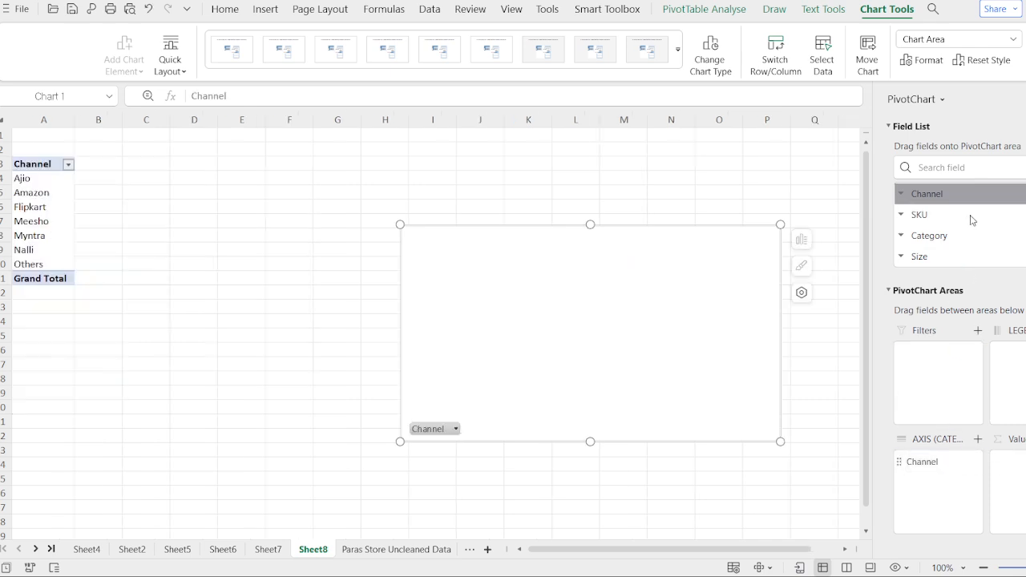
# Step: Add the Amount field to the PivotChart's values as a sum for each channel
pyautogui.scroll(-4, 959, 242)
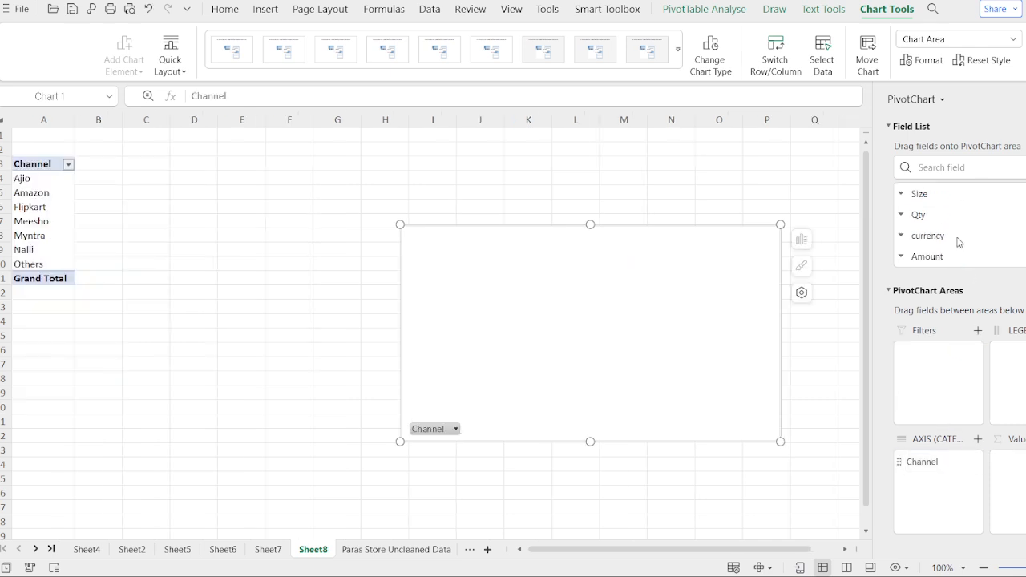
pyautogui.scroll(6, 958, 242)
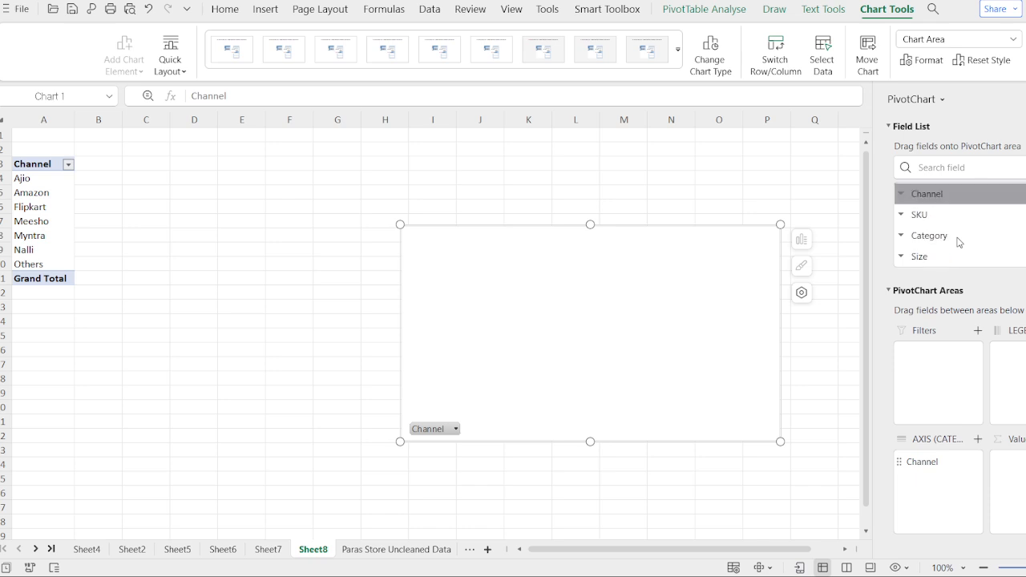
pyautogui.scroll(5, 956, 224)
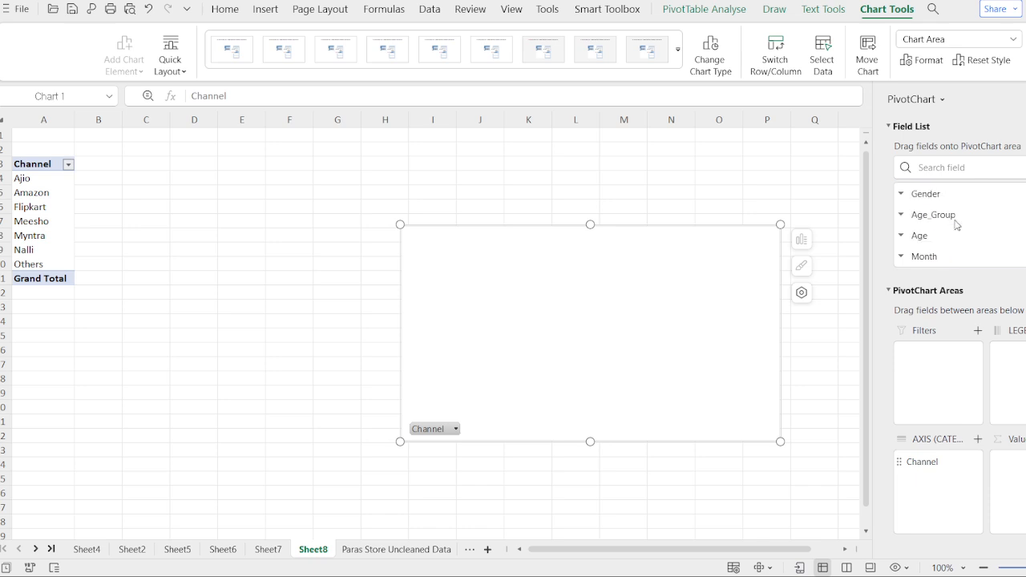
pyautogui.scroll(4, 957, 225)
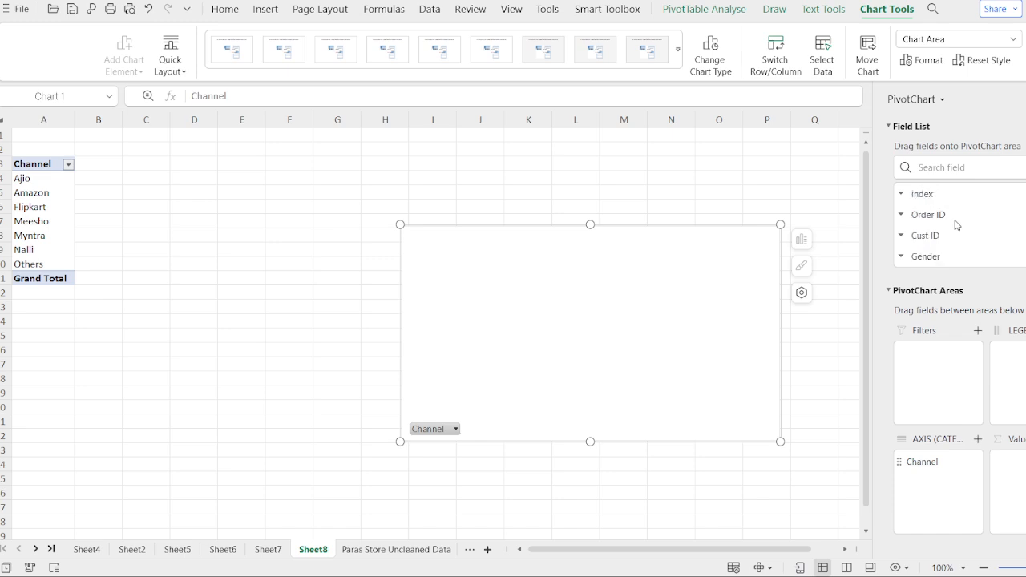
pyautogui.click(938, 235)
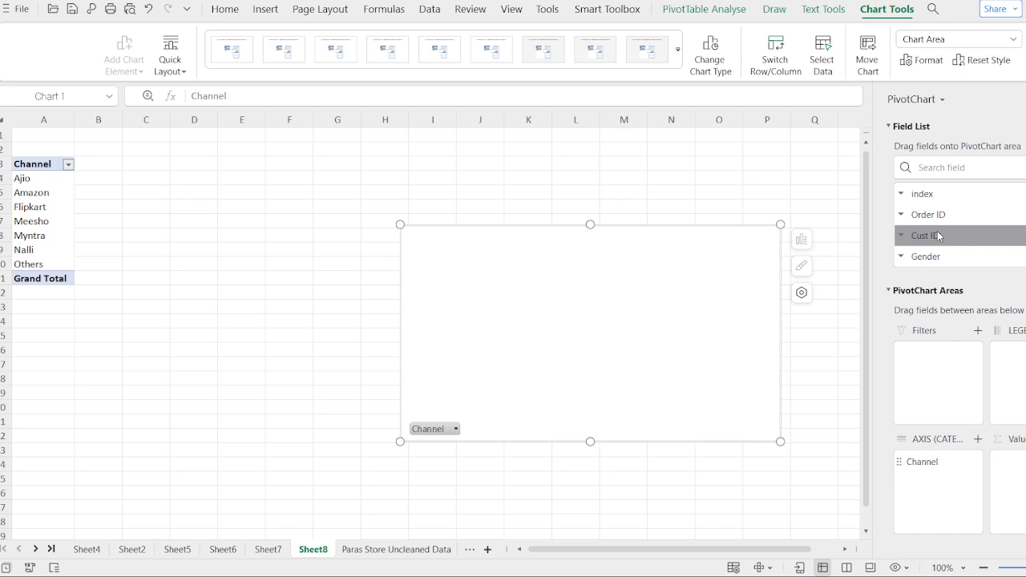
pyautogui.scroll(-2, 939, 236)
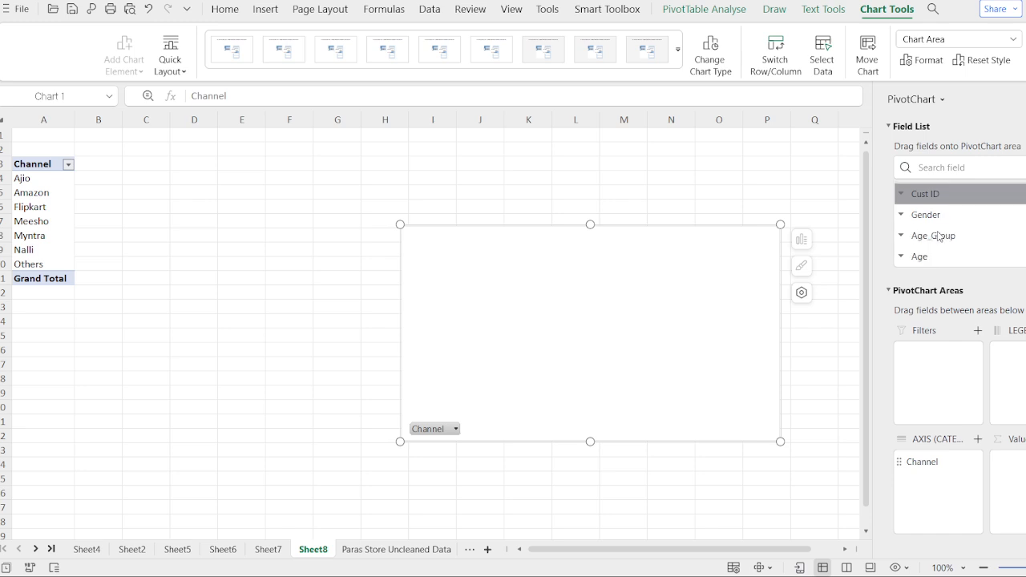
pyautogui.scroll(-6, 938, 236)
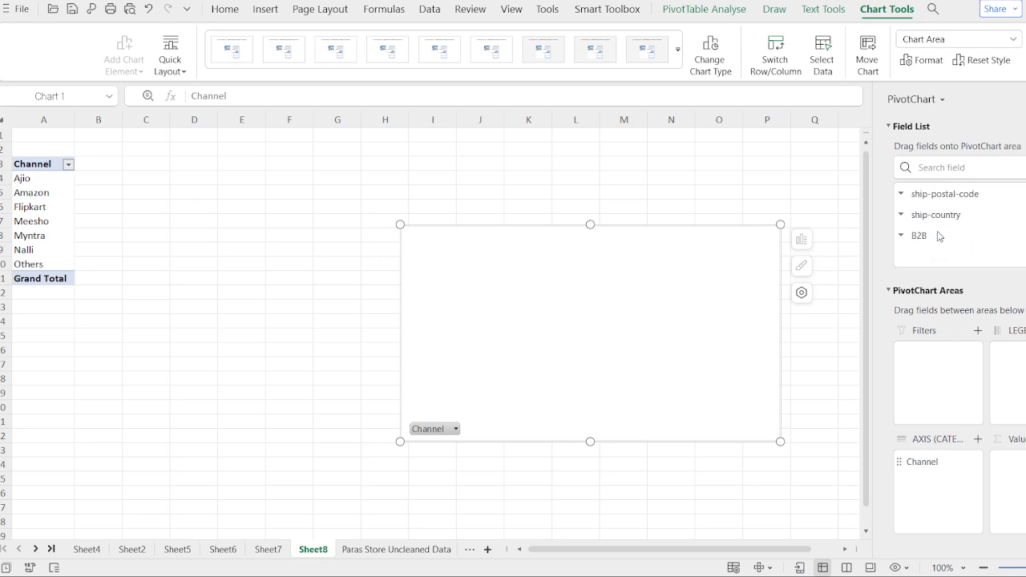
pyautogui.scroll(3, 940, 219)
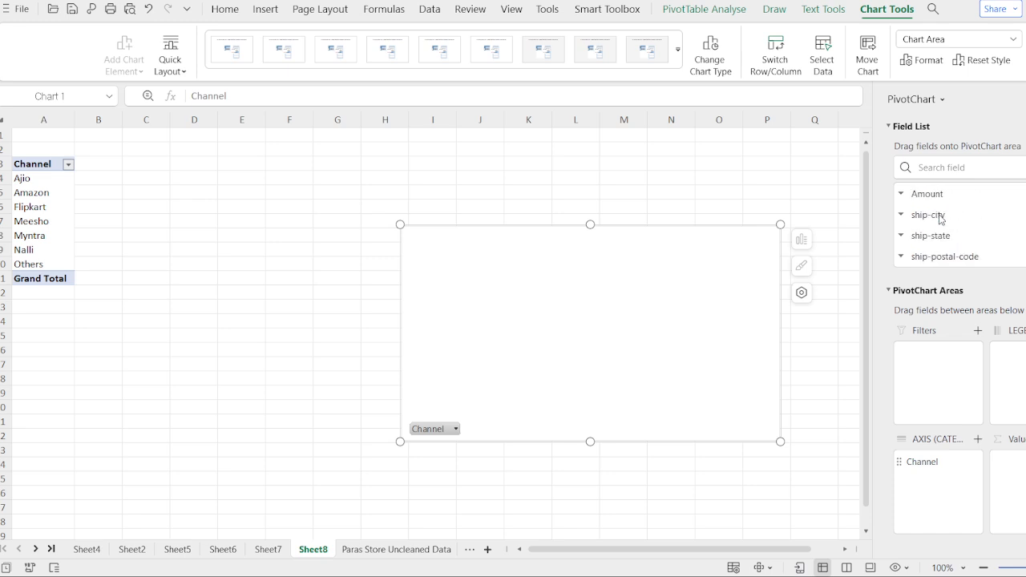
pyautogui.click(941, 196)
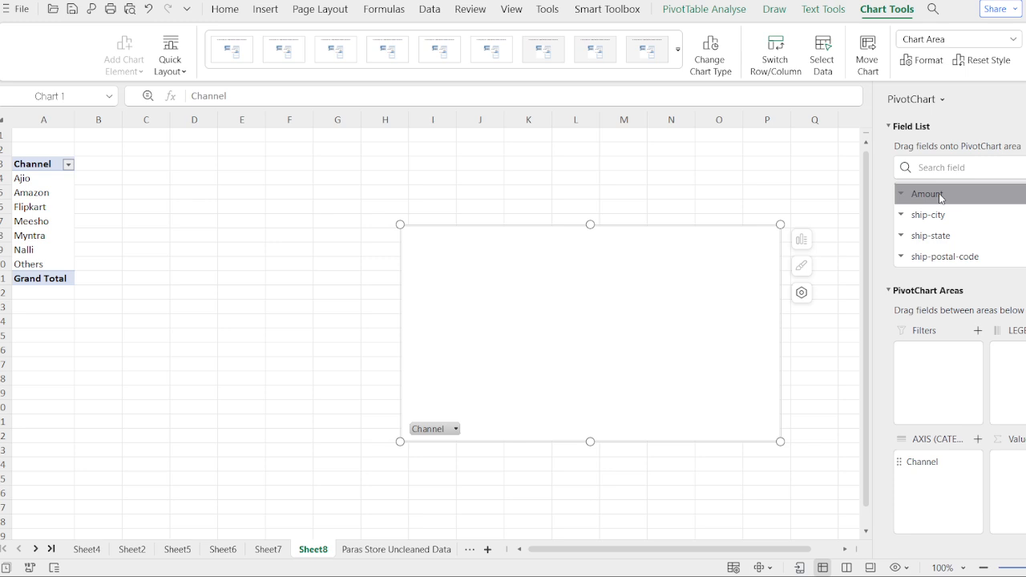
pyautogui.moveTo(941, 196); pyautogui.dragTo(1019, 397)
pyautogui.moveTo(982, 199)
pyautogui.mouseDown()
pyautogui.moveTo(984, 379)
pyautogui.moveTo(1009, 518)
pyautogui.mouseUp()
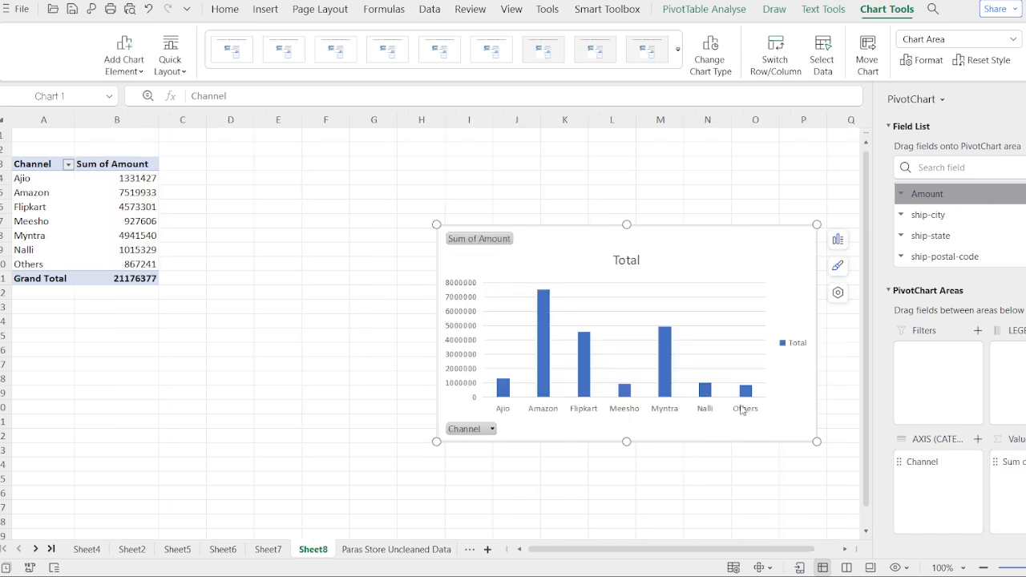
# Step: Move the channel PivotChart closer to its pivot table, compare several chart styles, and apply the ninth one with grey background and data table
pyautogui.moveTo(678, 258); pyautogui.dragTo(545, 221)
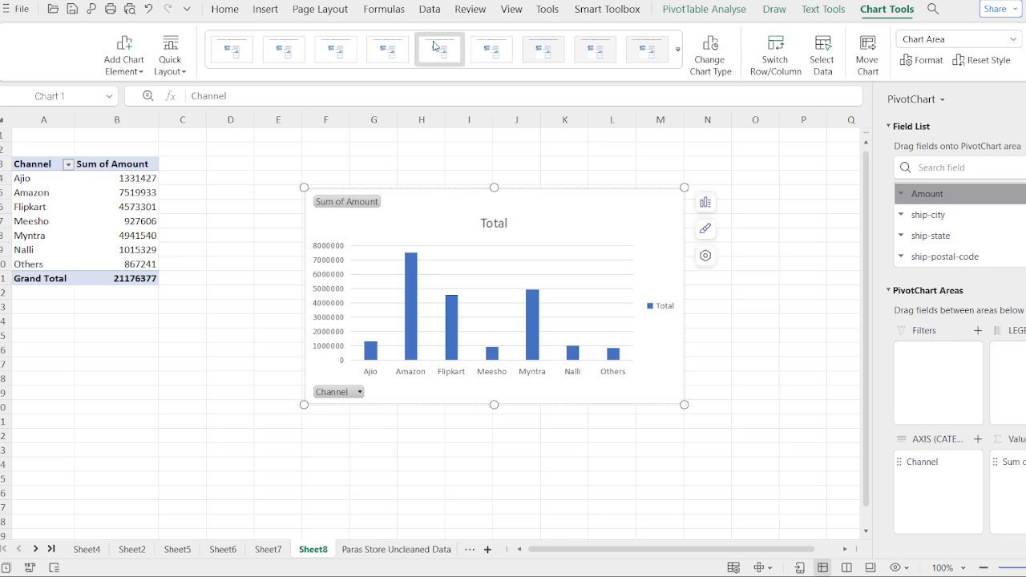
pyautogui.click(356, 50)
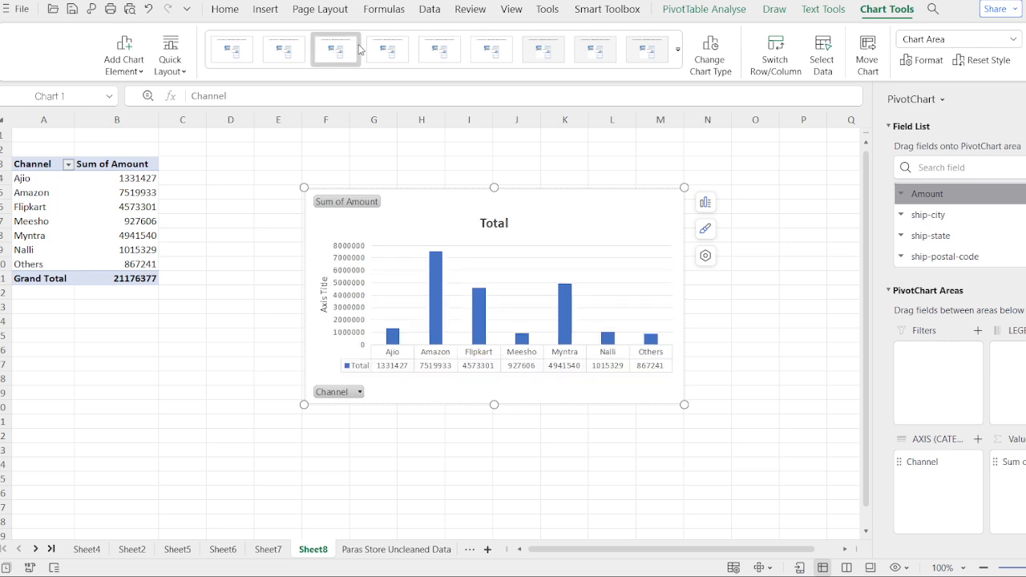
pyautogui.click(388, 56)
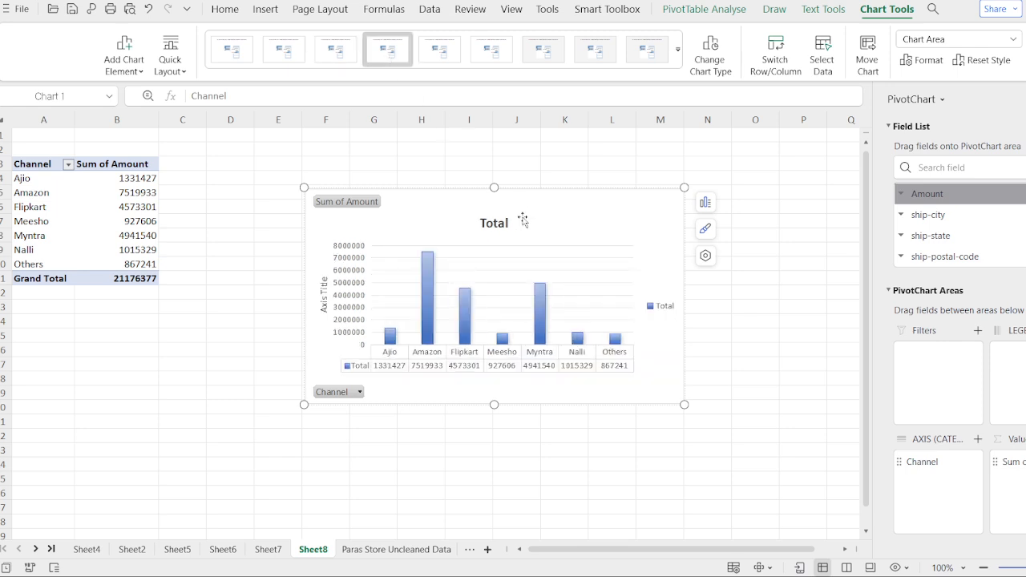
pyautogui.click(539, 53)
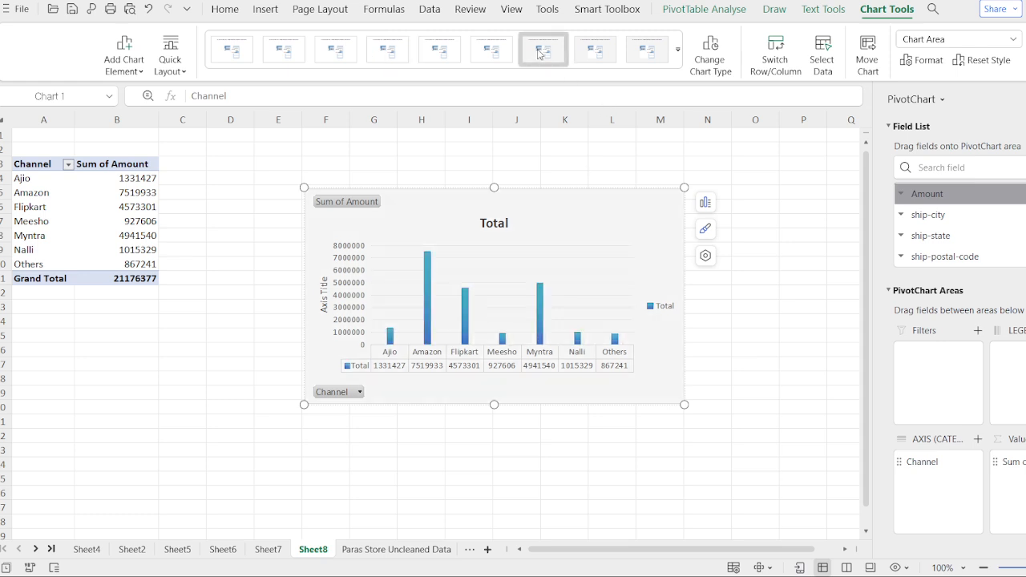
pyautogui.click(595, 55)
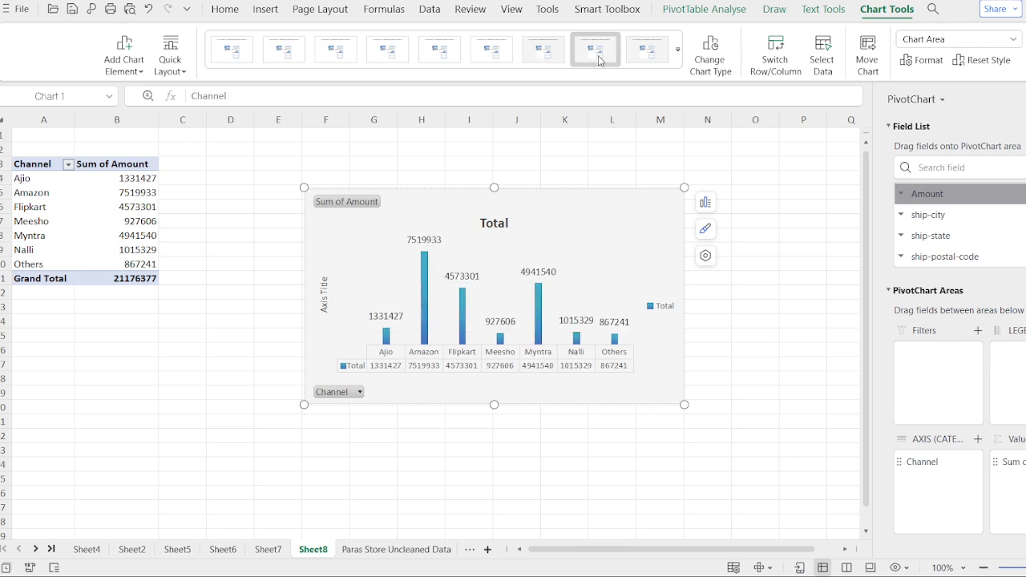
pyautogui.click(634, 66)
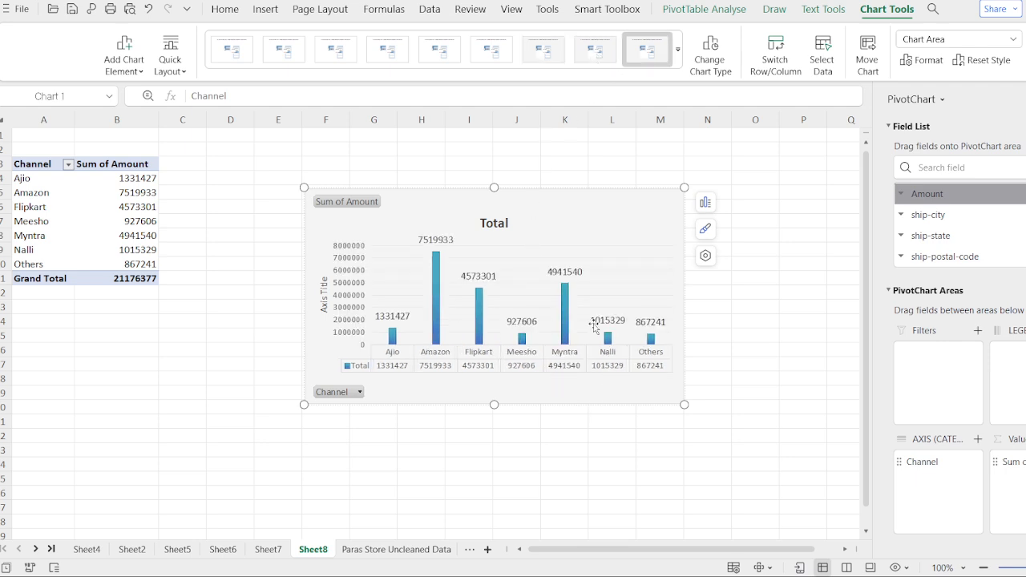
# Step: Remove the field buttons from the channel PivotChart and change its title to "Channel Sales"
pyautogui.click(369, 204)
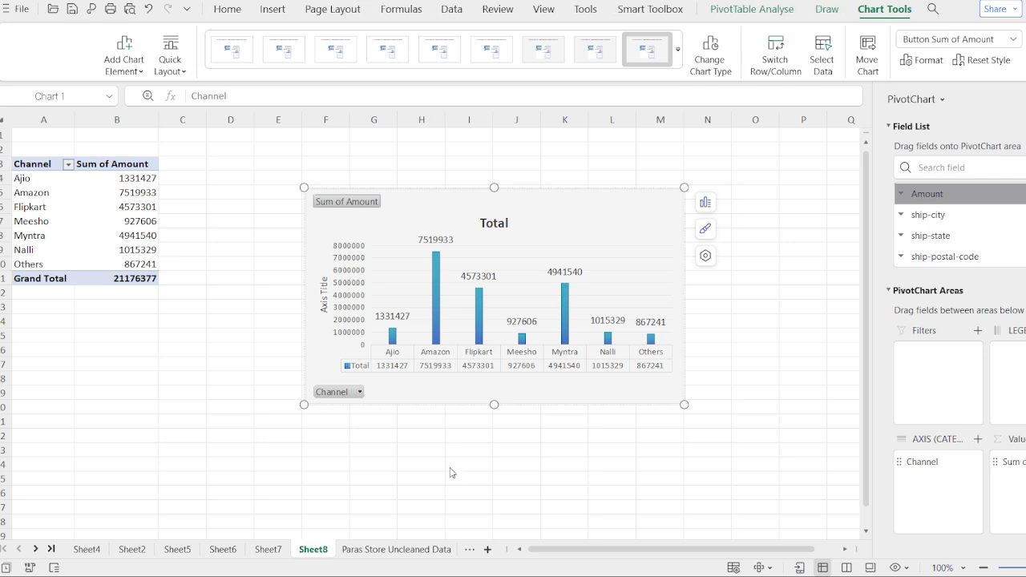
pyautogui.press('Delete')
pyautogui.click(495, 205)
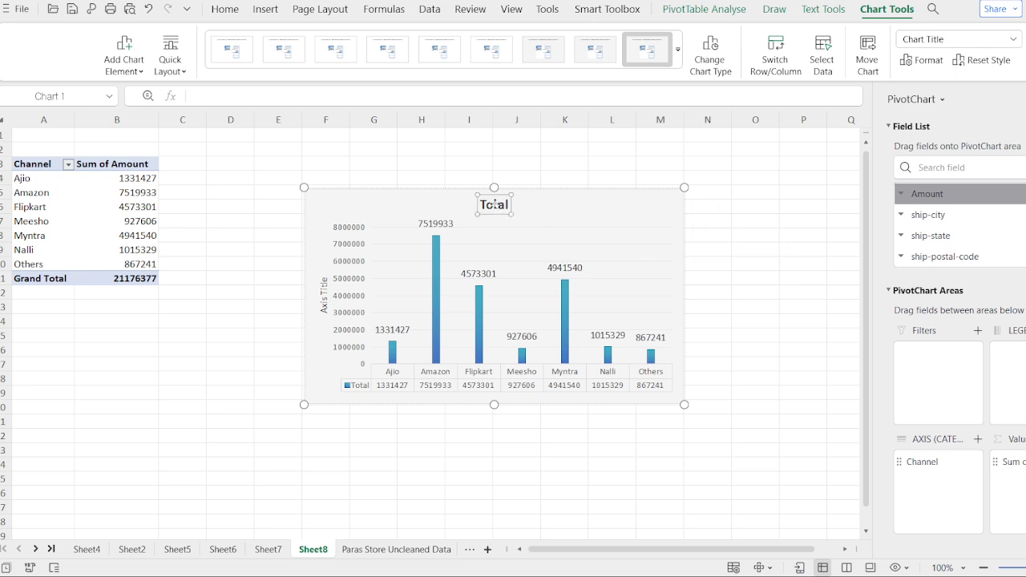
pyautogui.doubleClick(495, 206)
pyautogui.press('BackSpace')
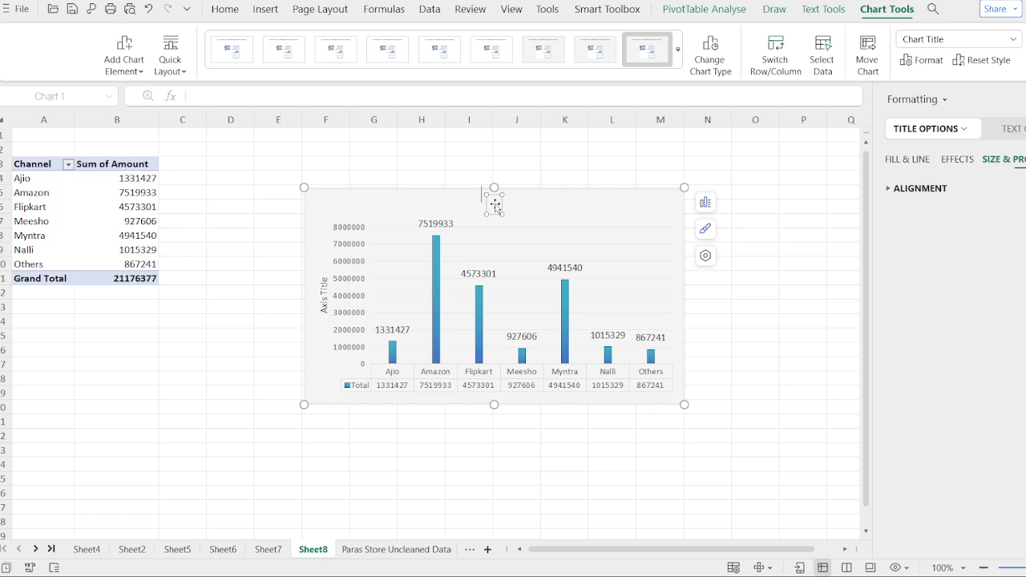
pyautogui.write('Channe')
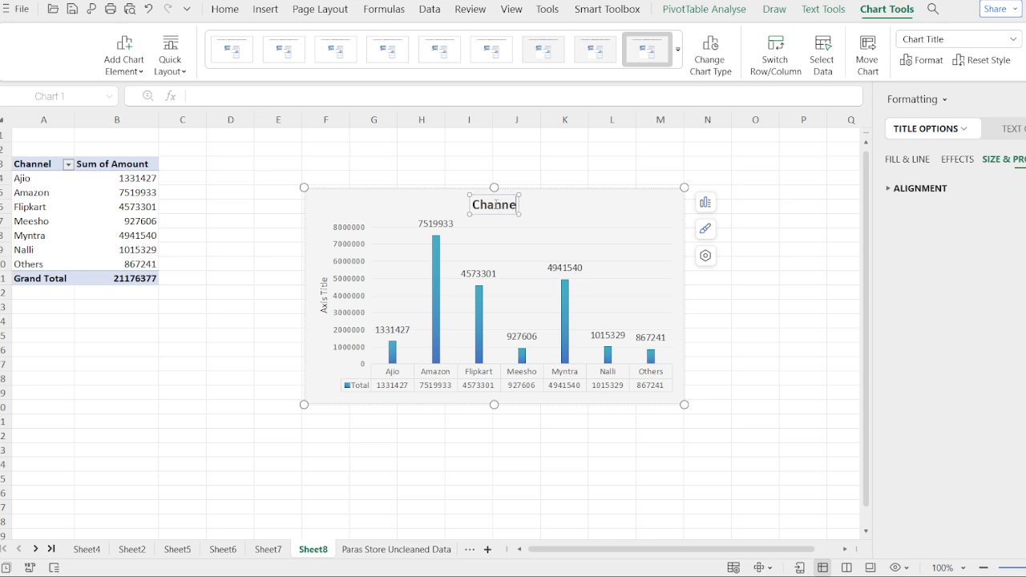
pyautogui.write('l Sales')
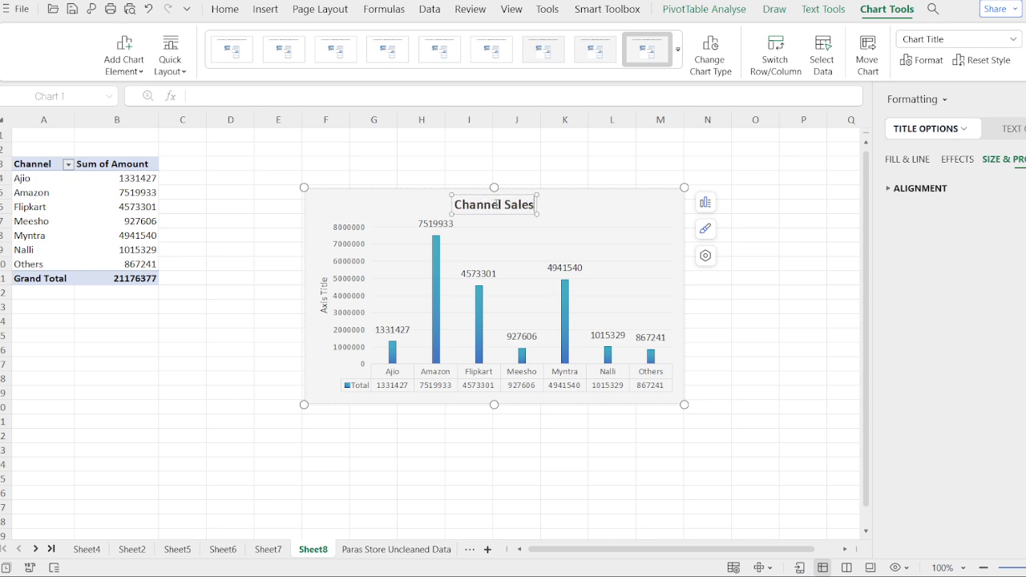
pyautogui.click(606, 212)
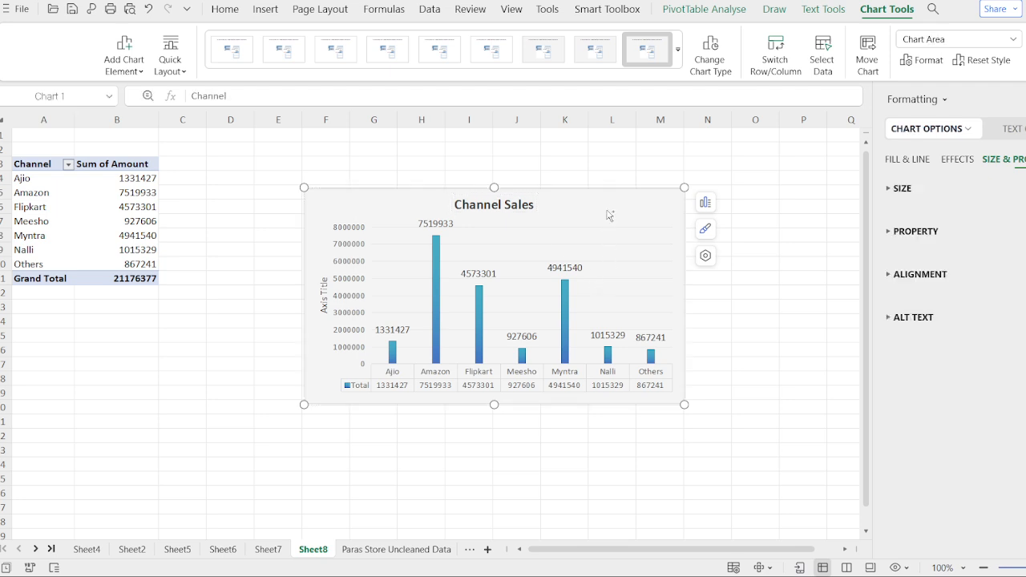
# Step: Cut the Channel Sales chart from Sheet8 and paste it into FinalReport at cell P26, beside the Order ID Status chart
pyautogui.press('Delete')
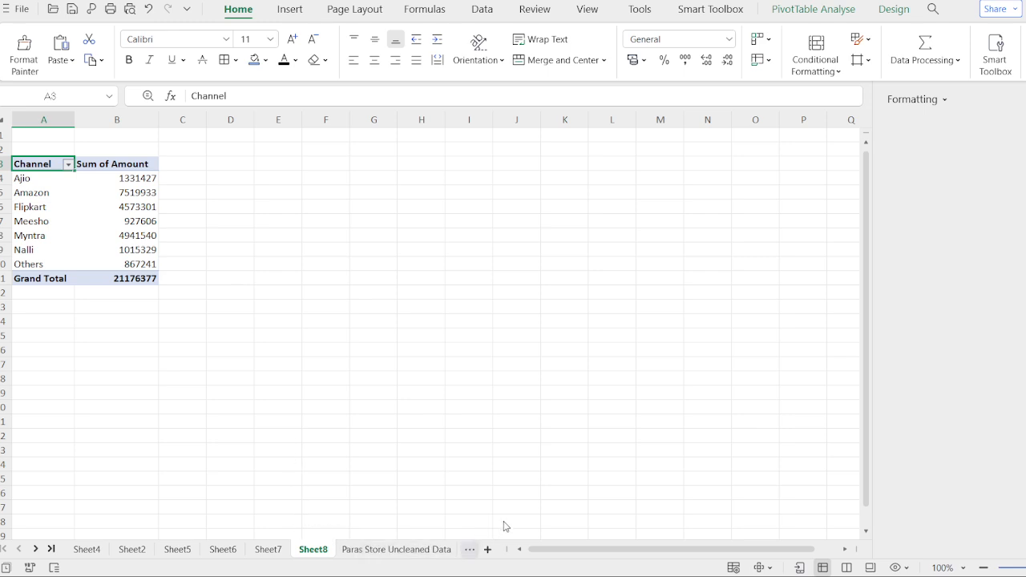
pyautogui.hotkey('ctrl', 'pagedown')
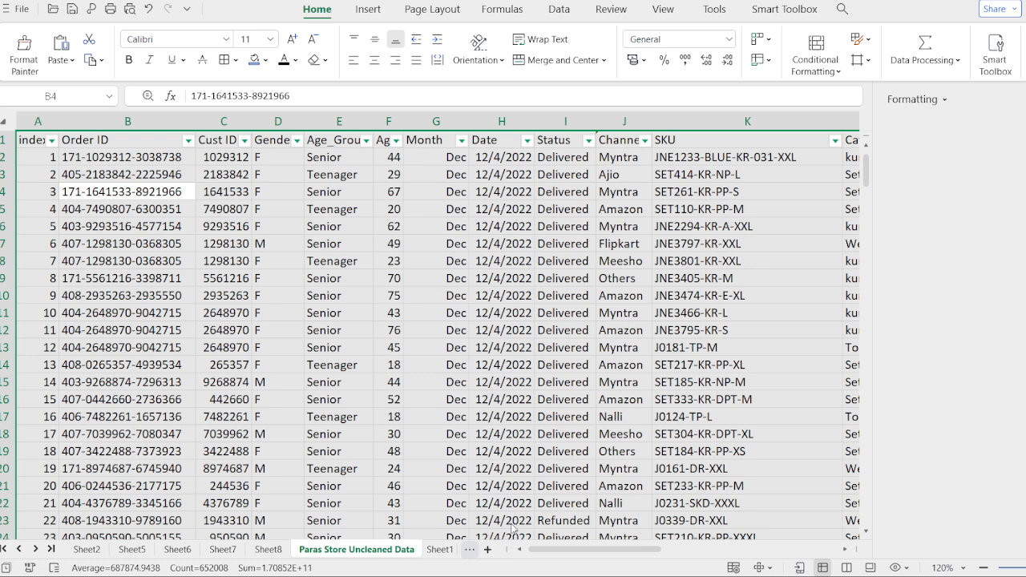
pyautogui.click(513, 523)
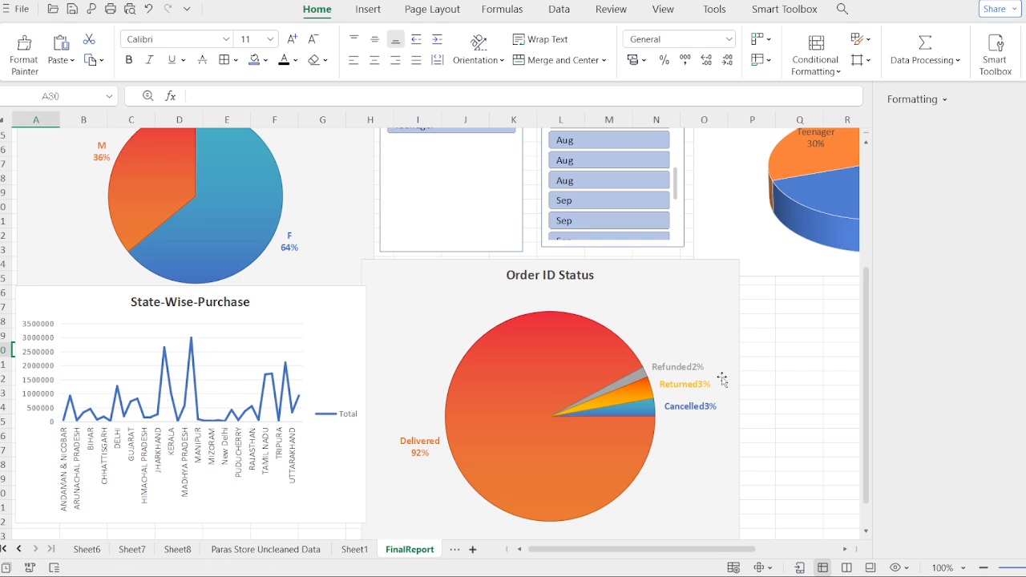
pyautogui.click(1025, 100)
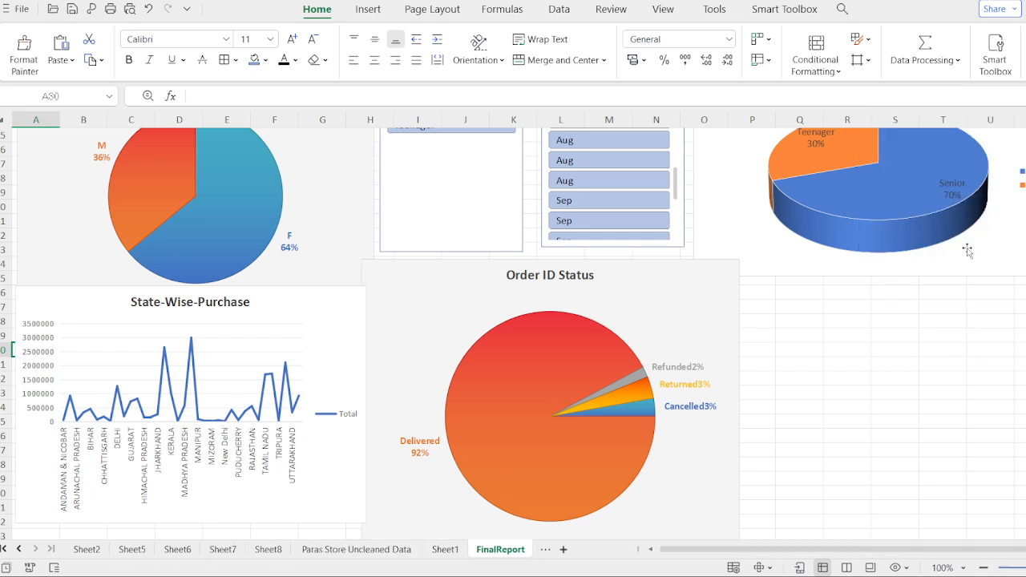
pyautogui.hotkey('ctrl', 'v')
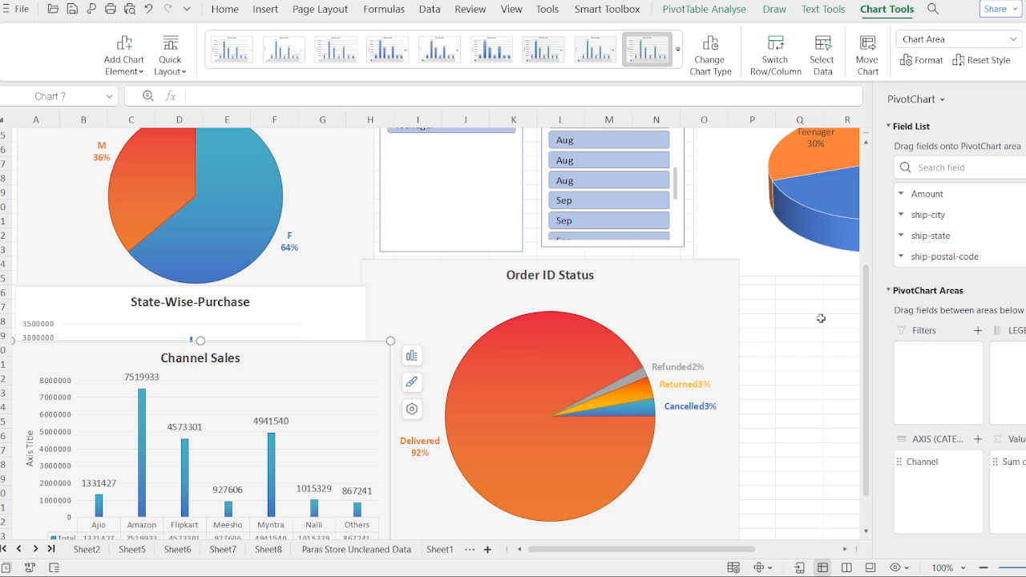
pyautogui.press('Delete')
pyautogui.click(869, 330)
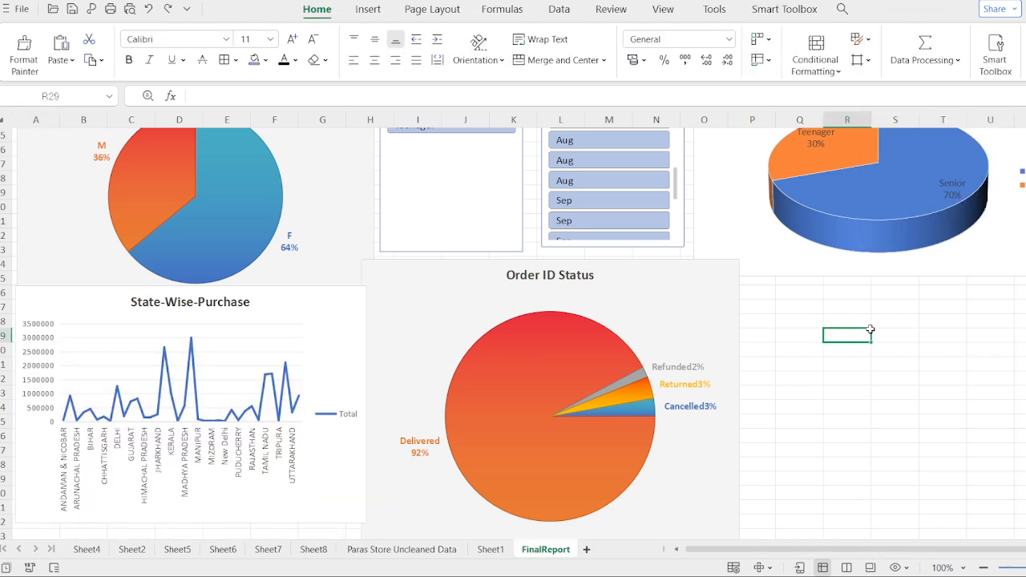
pyautogui.click(749, 293)
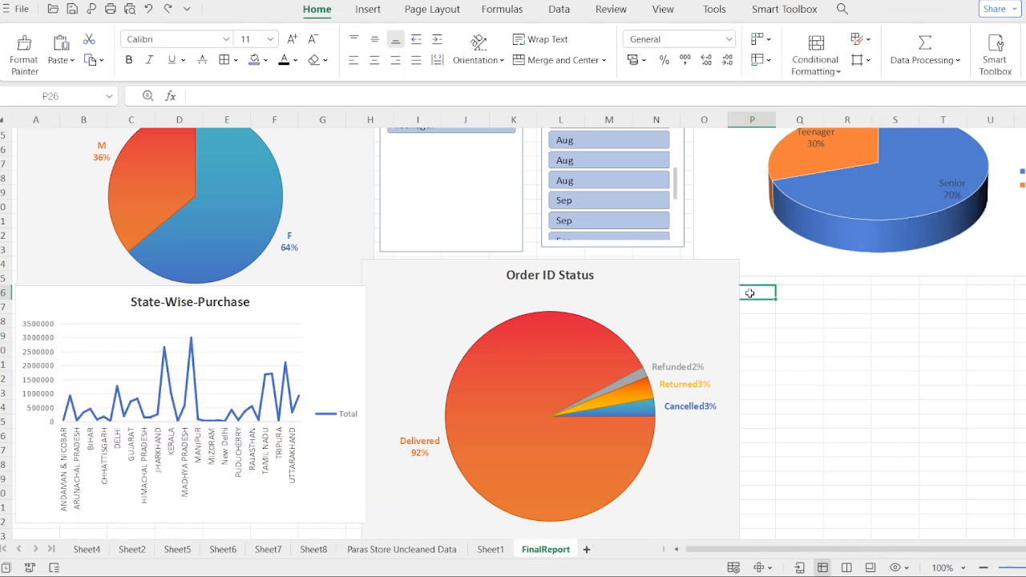
pyautogui.hotkey('ctrl', 'v')
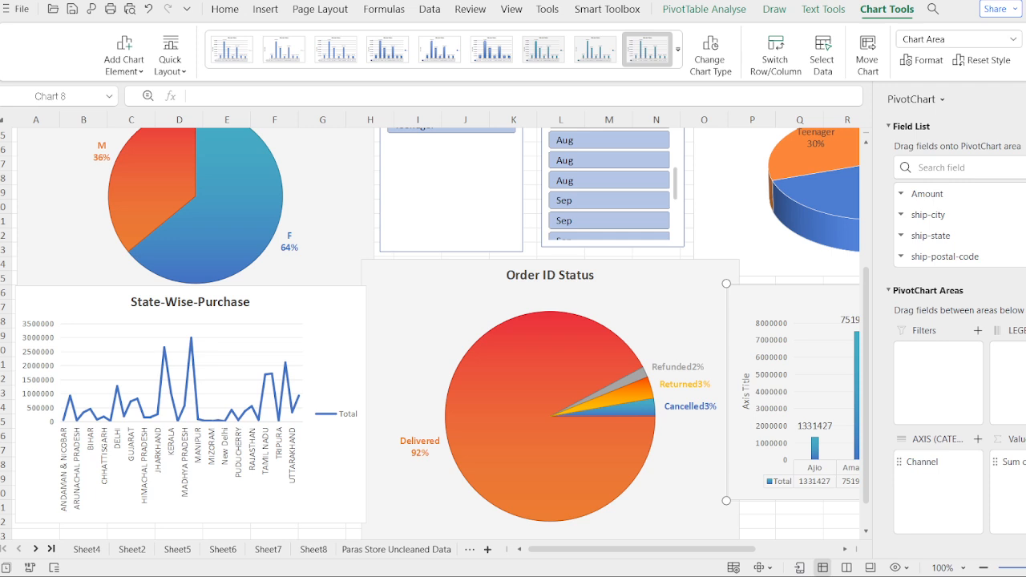
pyautogui.click(1025, 99)
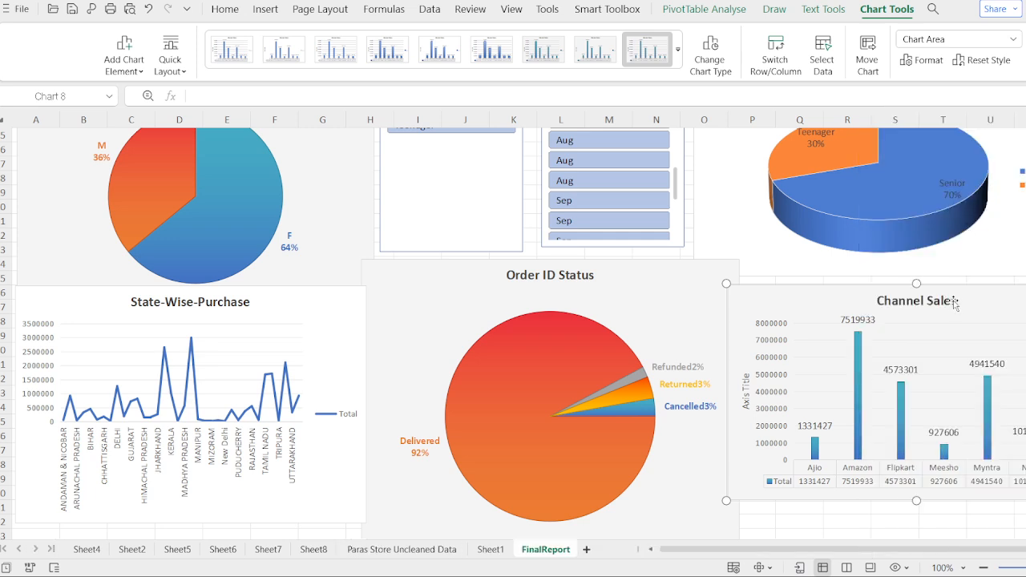
# Step: Make the Channel Sales chart taller and position it just below the Senor vs Teenage chart
pyautogui.moveTo(916, 501); pyautogui.dragTo(916, 536)
pyautogui.click(959, 335)
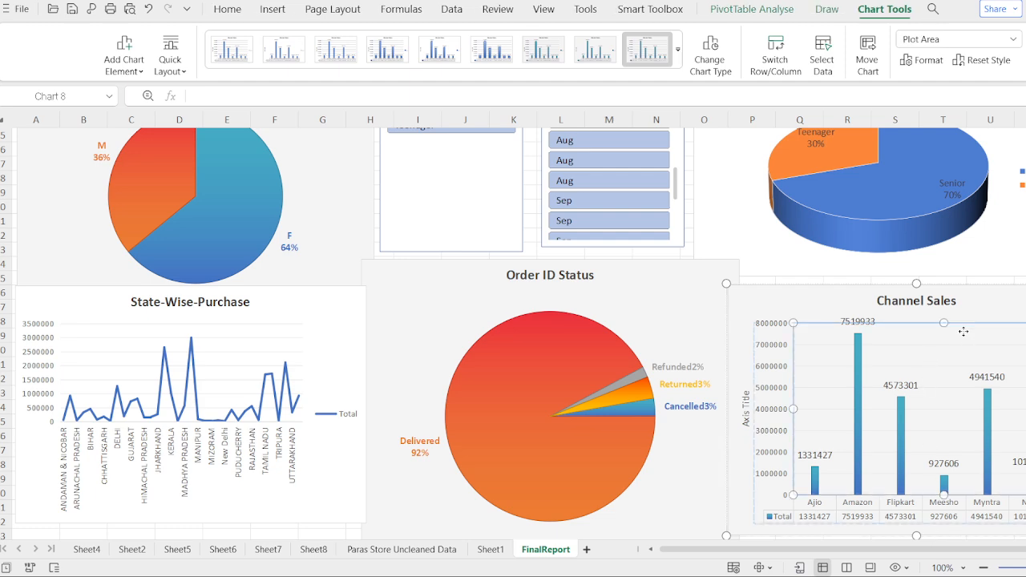
pyautogui.moveTo(962, 333); pyautogui.dragTo(971, 291)
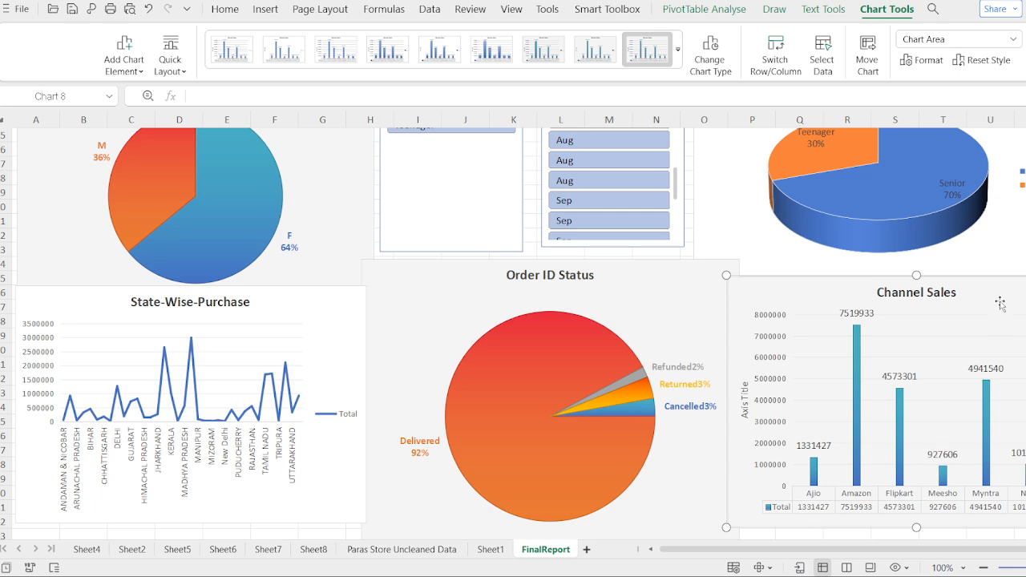
pyautogui.moveTo(1000, 304); pyautogui.dragTo(1004, 326)
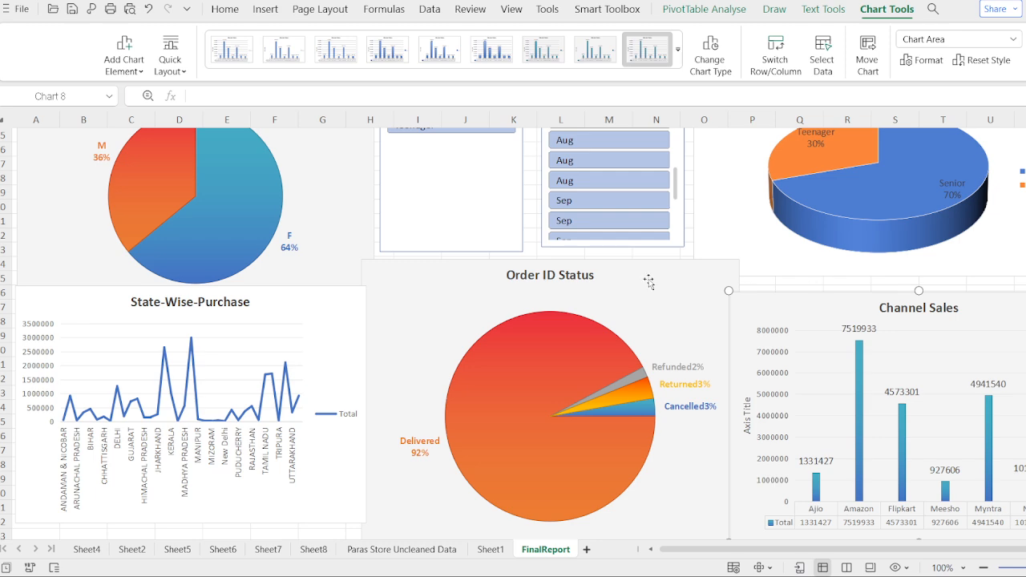
# Step: Connect the Age_Group and Month slicers to the Channel Sales chart's pivot table
pyautogui.scroll(4, 437, 277)
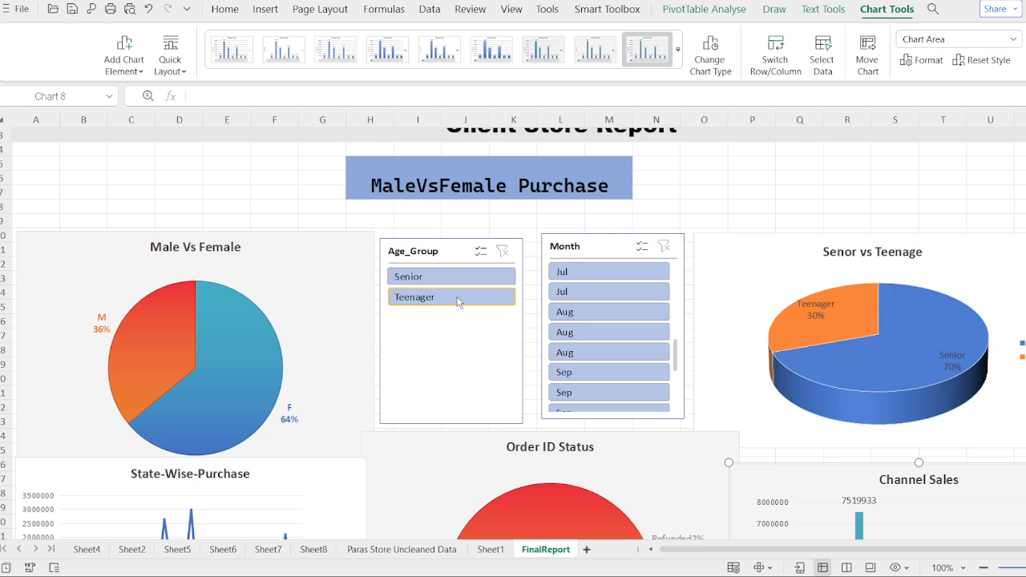
pyautogui.click(442, 250)
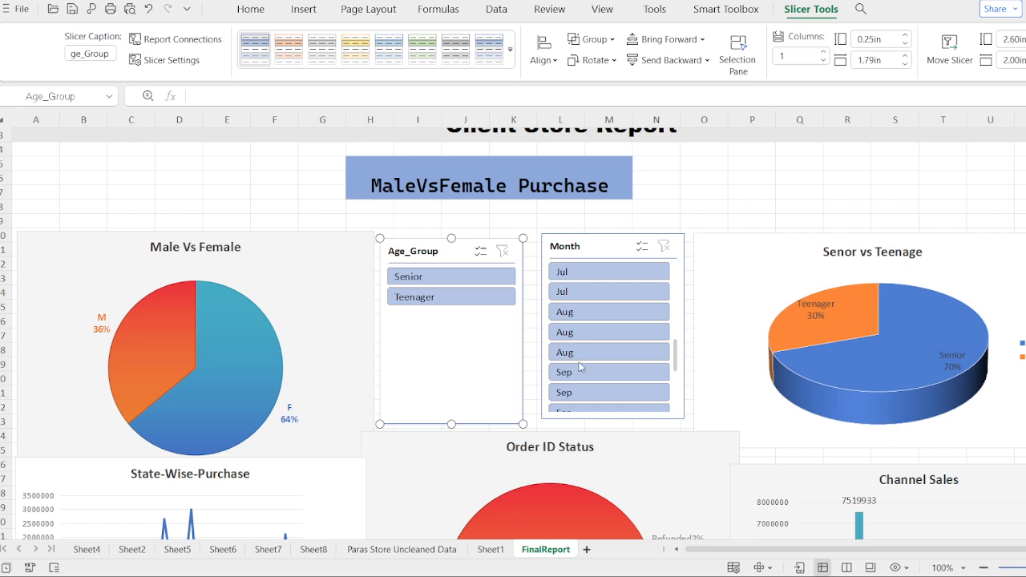
pyautogui.click(607, 253)
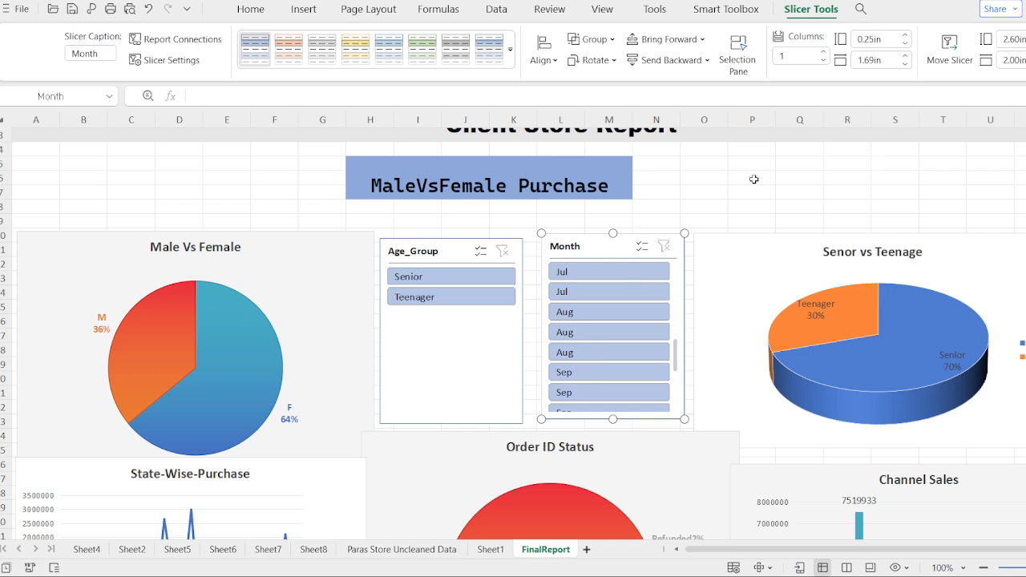
# Step: Filter the dashboard by the second Feb entry of the Month slicer and review all the charts
pyautogui.scroll(5, 755, 180)
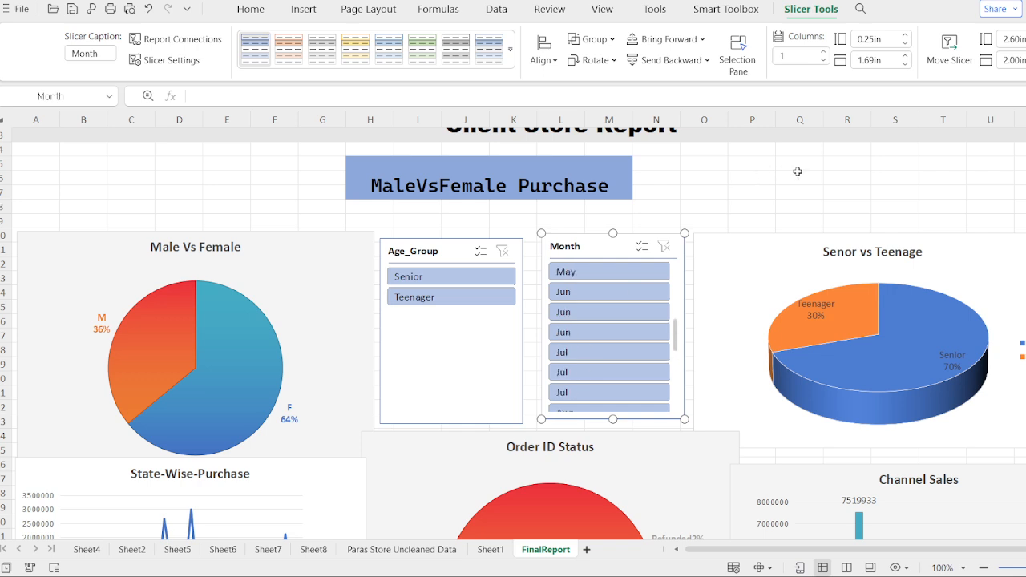
pyautogui.scroll(3, 795, 168)
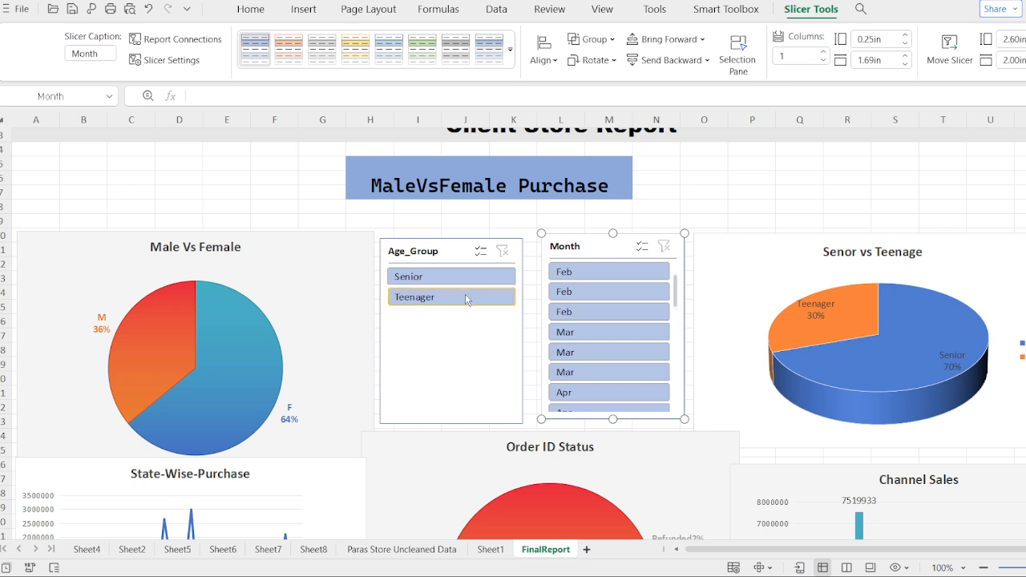
pyautogui.click(579, 296)
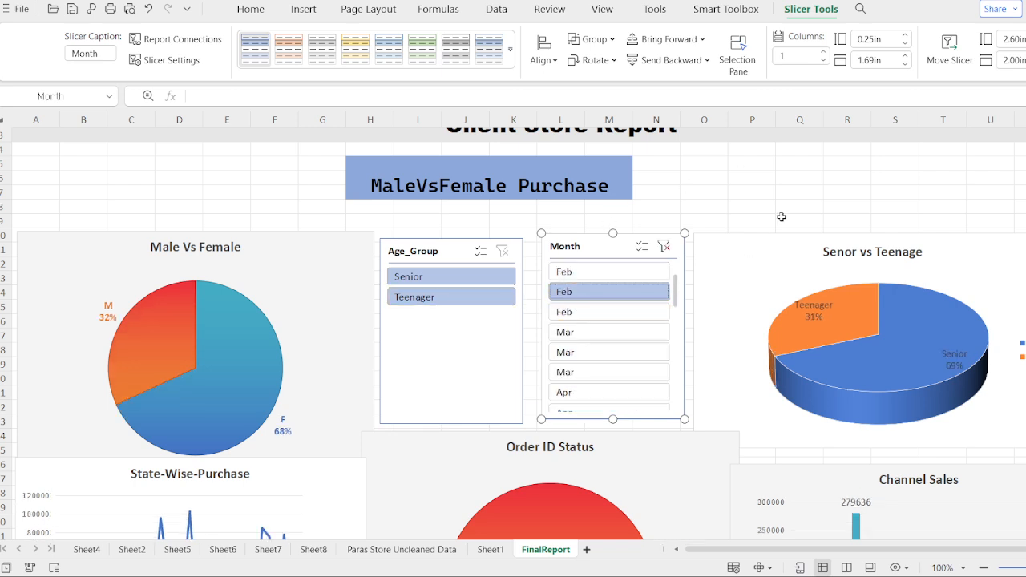
pyautogui.scroll(-4, 781, 216)
pyautogui.scroll(-6, 781, 216)
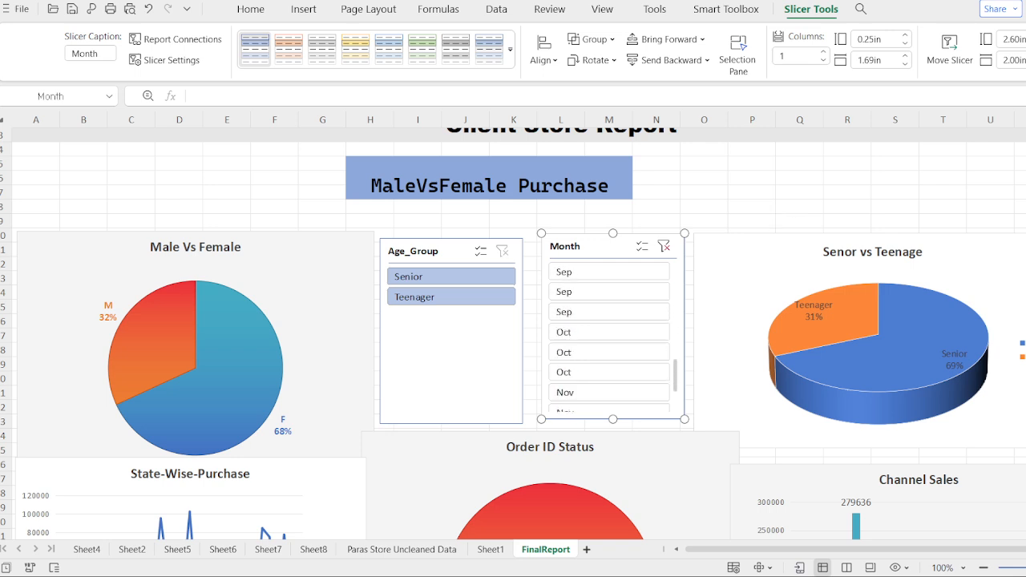
pyautogui.scroll(-4, 518, 334)
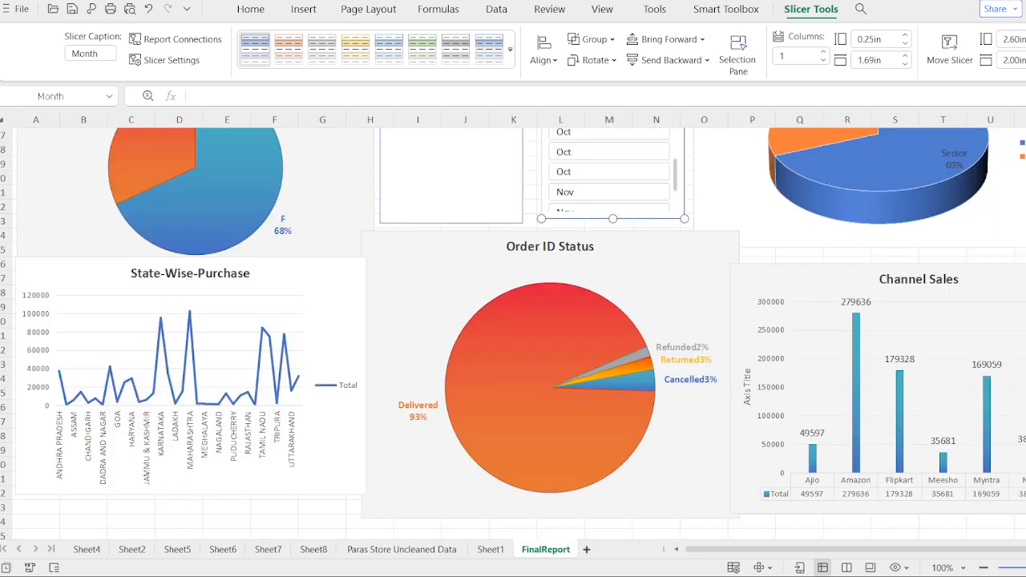
pyautogui.scroll(1, 518, 333)
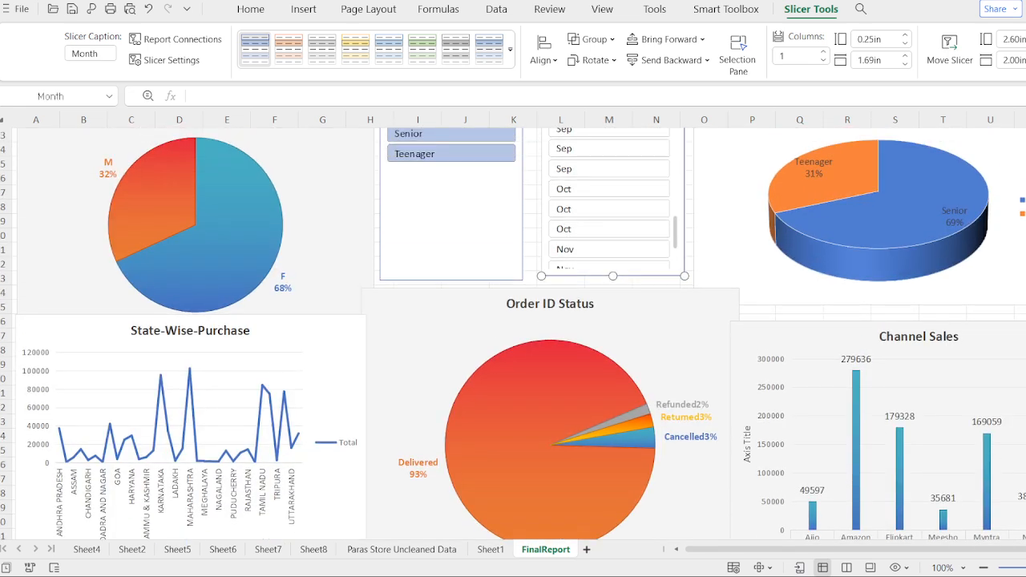
# Step: Compare the dashboard charts for the three Oct entries and the first Nov entry of the Month slicer
pyautogui.click(605, 202)
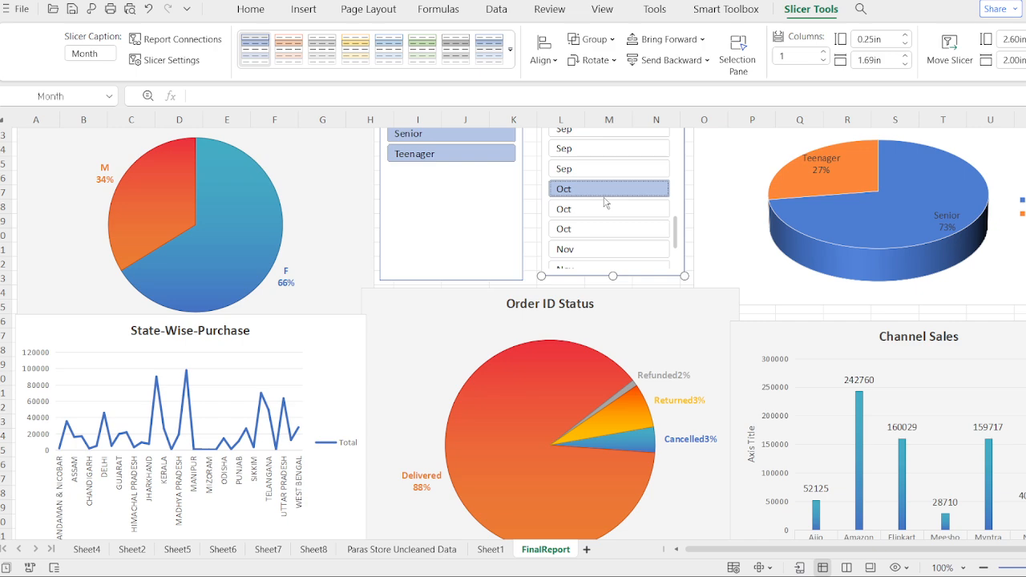
pyautogui.click(606, 209)
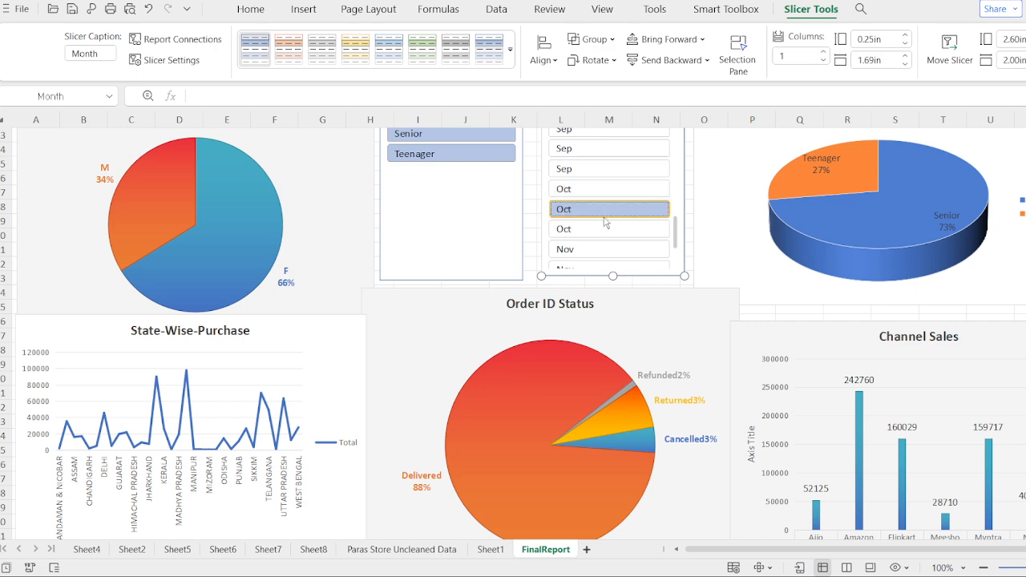
pyautogui.click(605, 230)
pyautogui.click(605, 190)
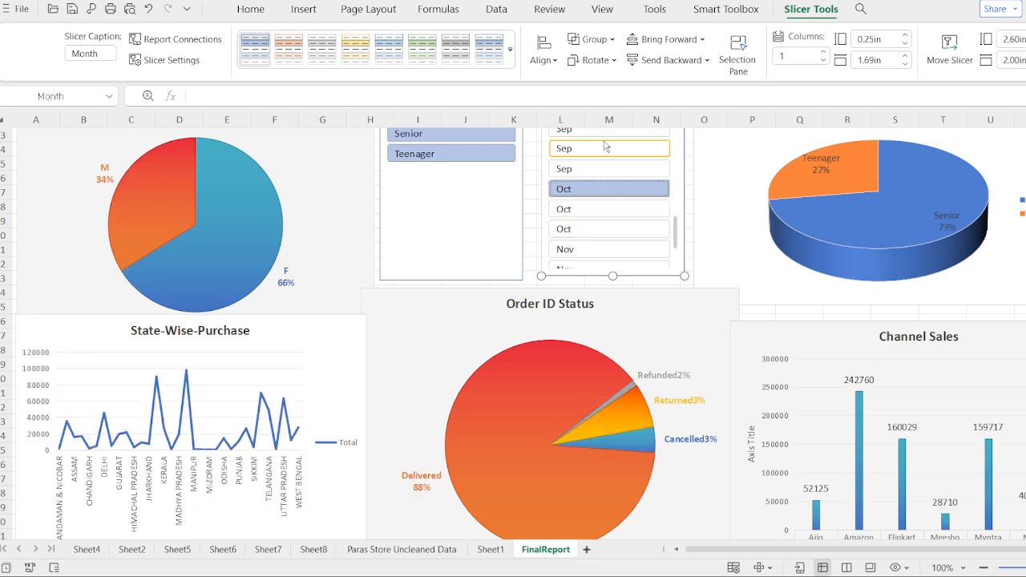
pyautogui.click(624, 230)
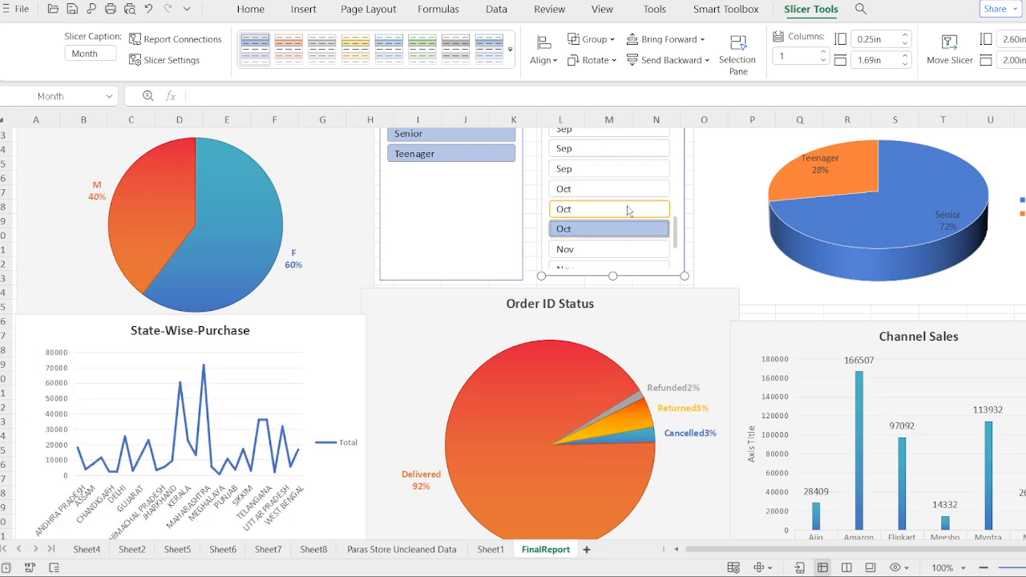
pyautogui.click(628, 210)
pyautogui.click(630, 190)
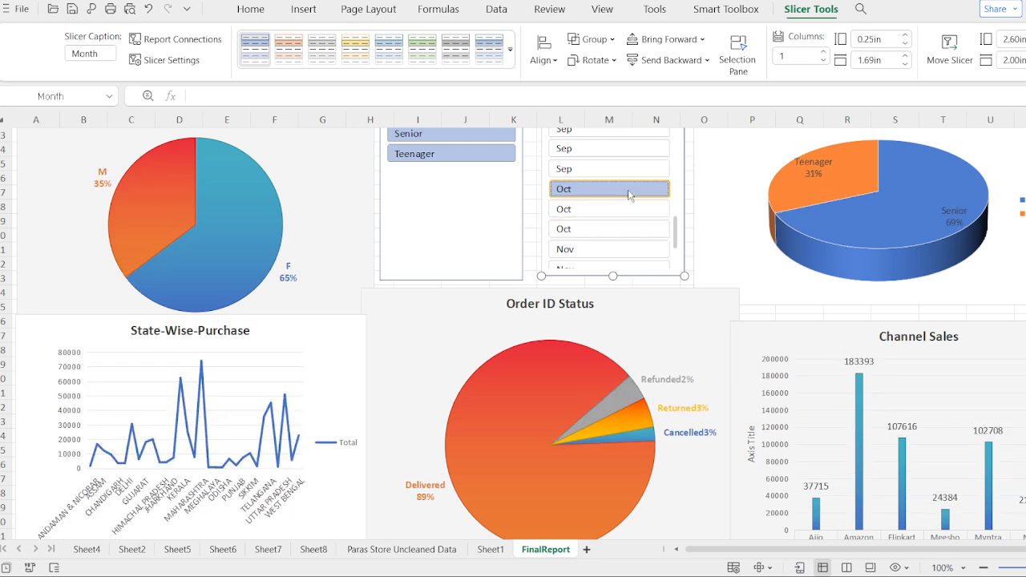
pyautogui.click(620, 250)
pyautogui.scroll(-5, 620, 254)
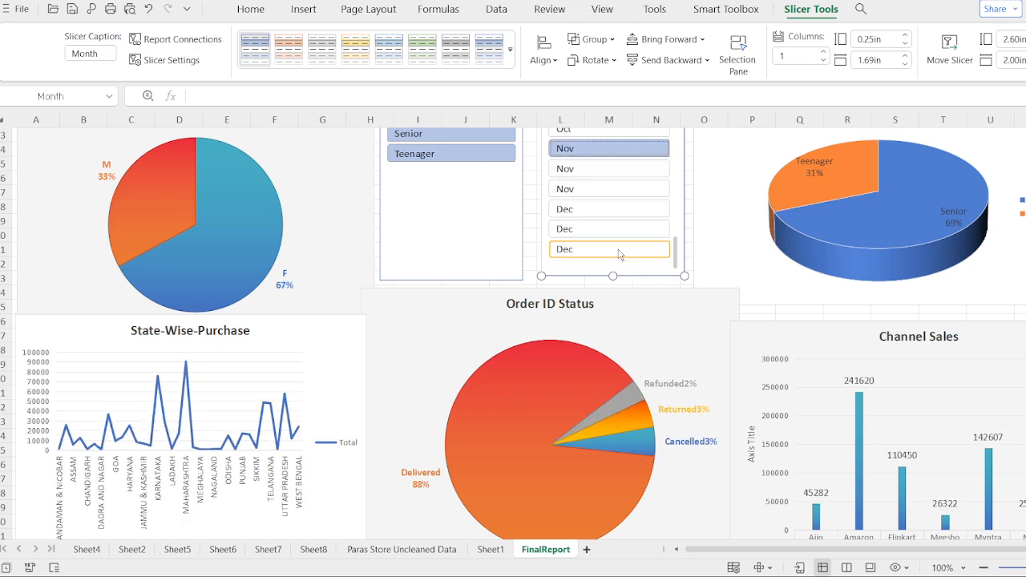
# Step: Filter the dashboard to the last Dec entry and the Teenager age group, and review the charts
pyautogui.click(618, 249)
pyautogui.click(478, 155)
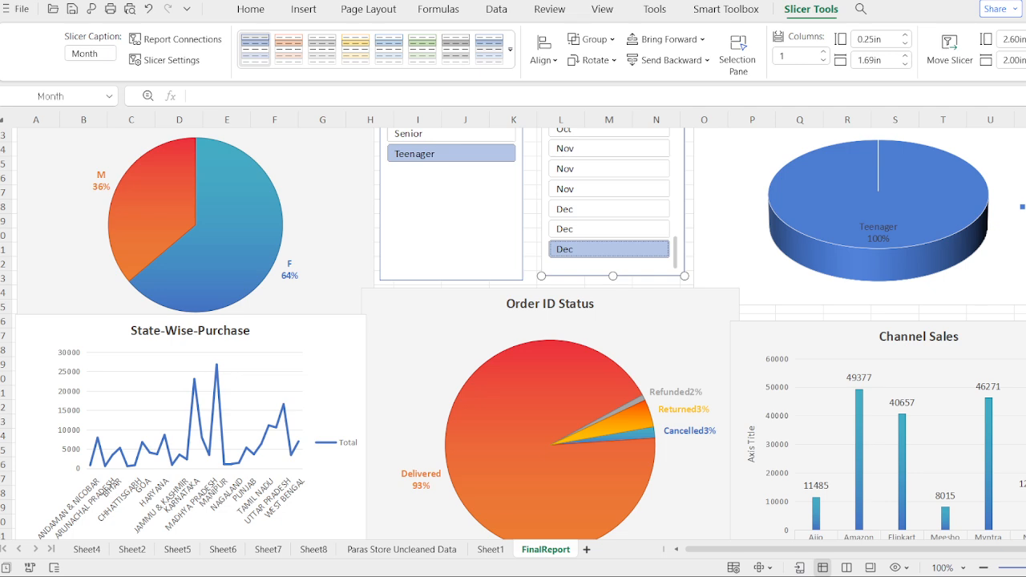
pyautogui.scroll(-1, 513, 336)
pyautogui.scroll(-1, 513, 327)
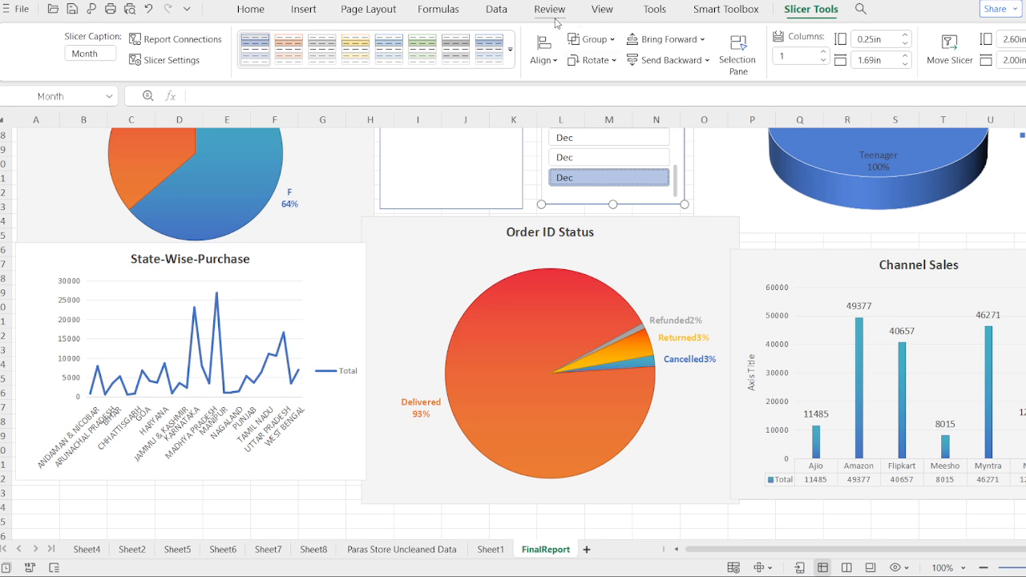
# Step: Insert a Channel slicer from the State-Wise-Purchase chart's pivot table
pyautogui.click(496, 9)
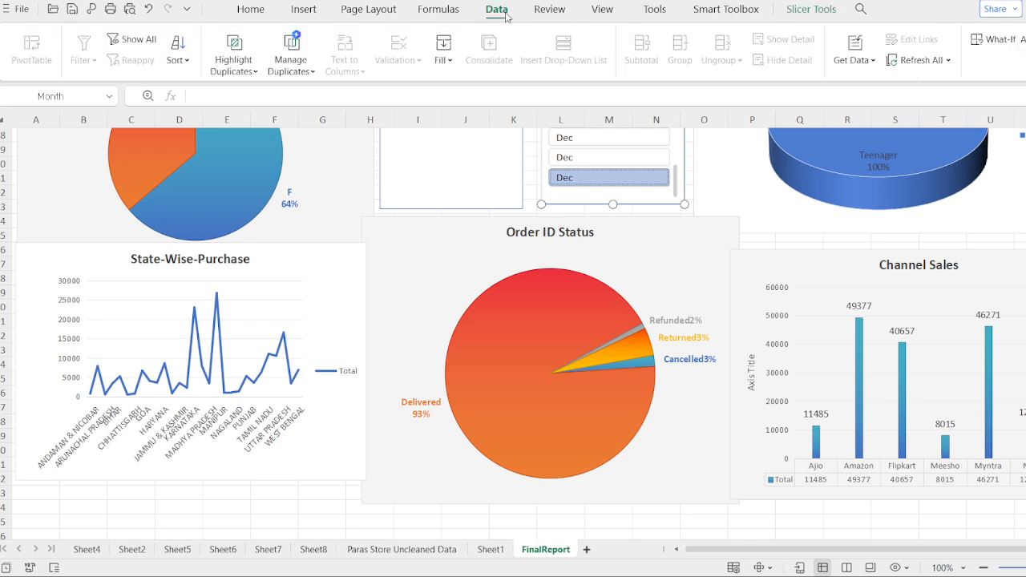
pyautogui.click(316, 288)
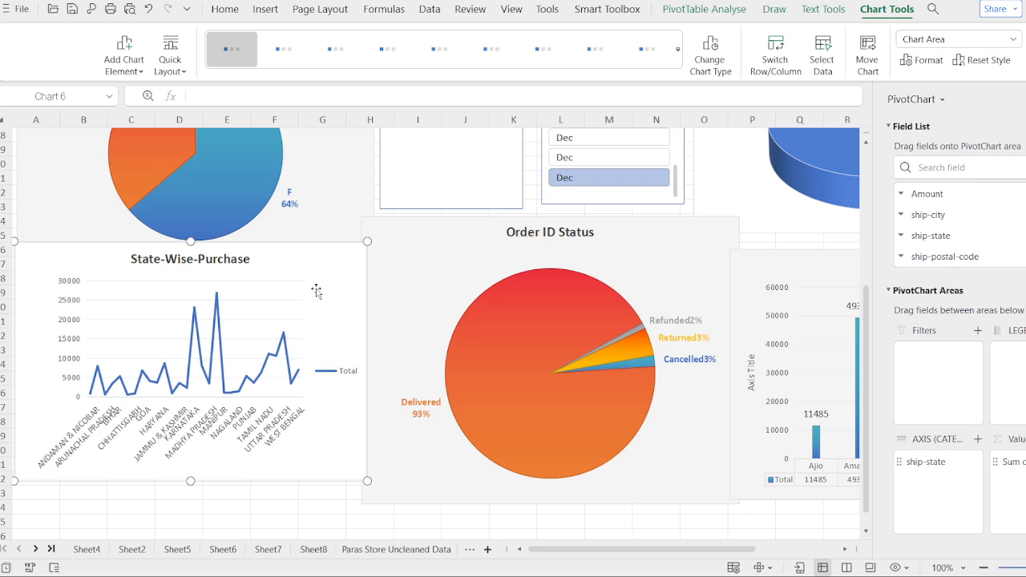
pyautogui.click(627, 8)
pyautogui.click(702, 12)
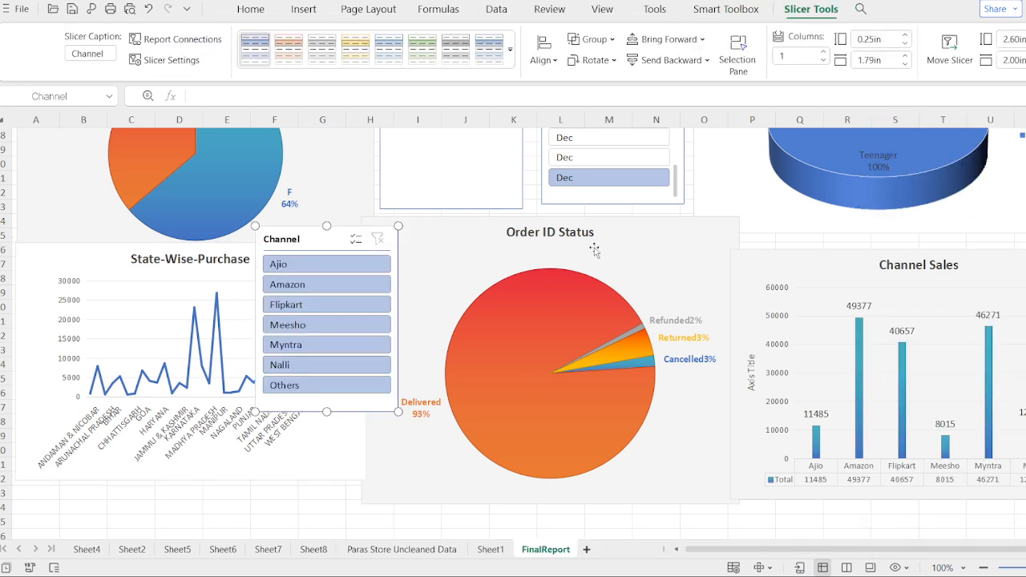
# Step: Insert a Category slicer from the Order ID Status chart's pivot table and move it clear of the Channel slicer
pyautogui.click(658, 10)
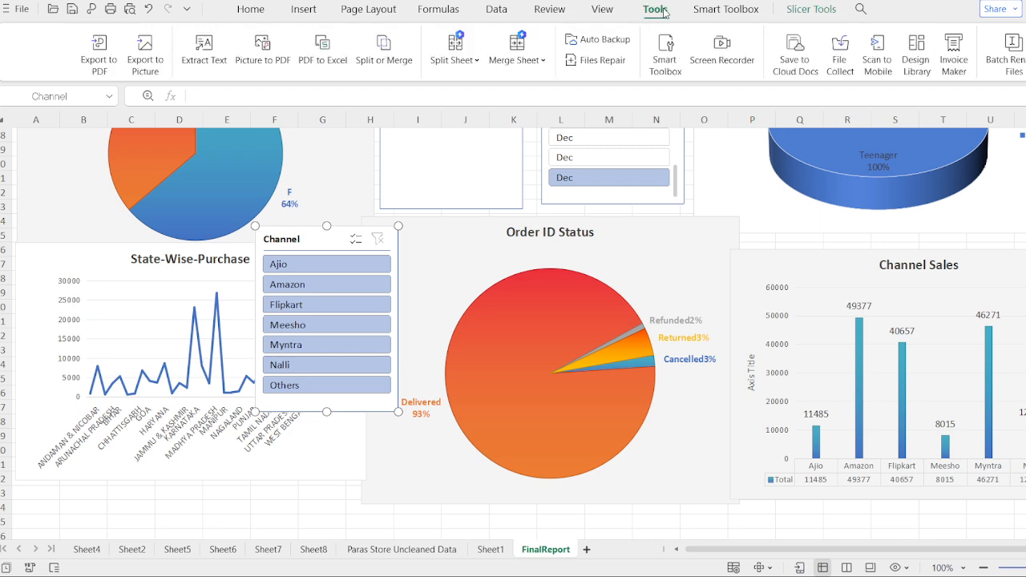
pyautogui.click(488, 320)
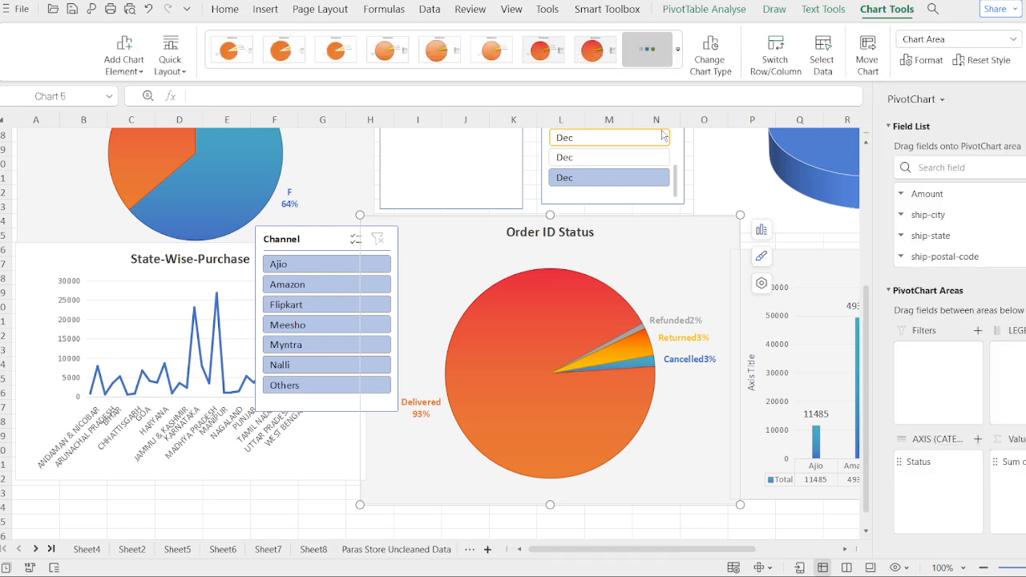
pyautogui.click(734, 13)
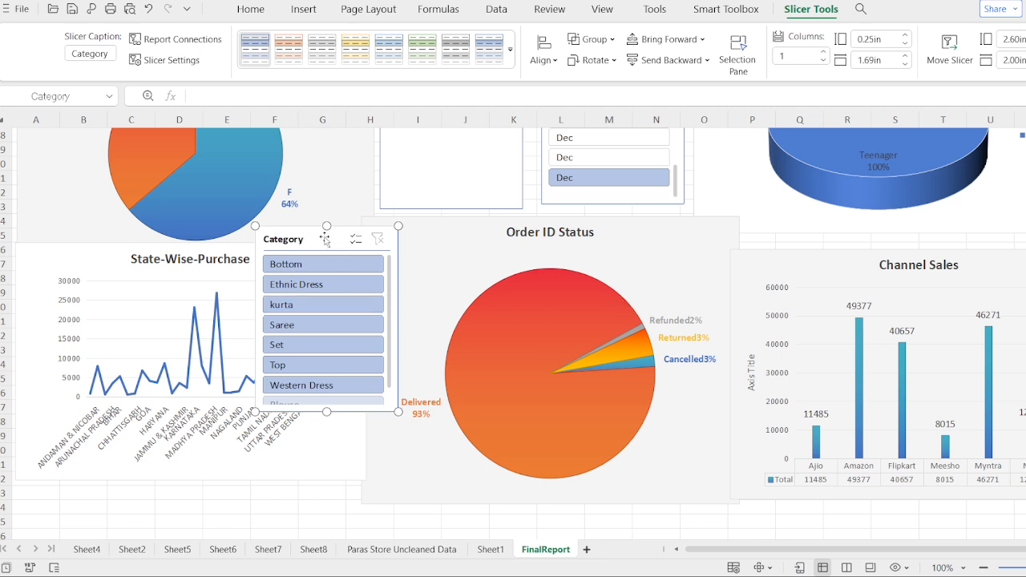
pyautogui.moveTo(332, 244); pyautogui.dragTo(494, 257)
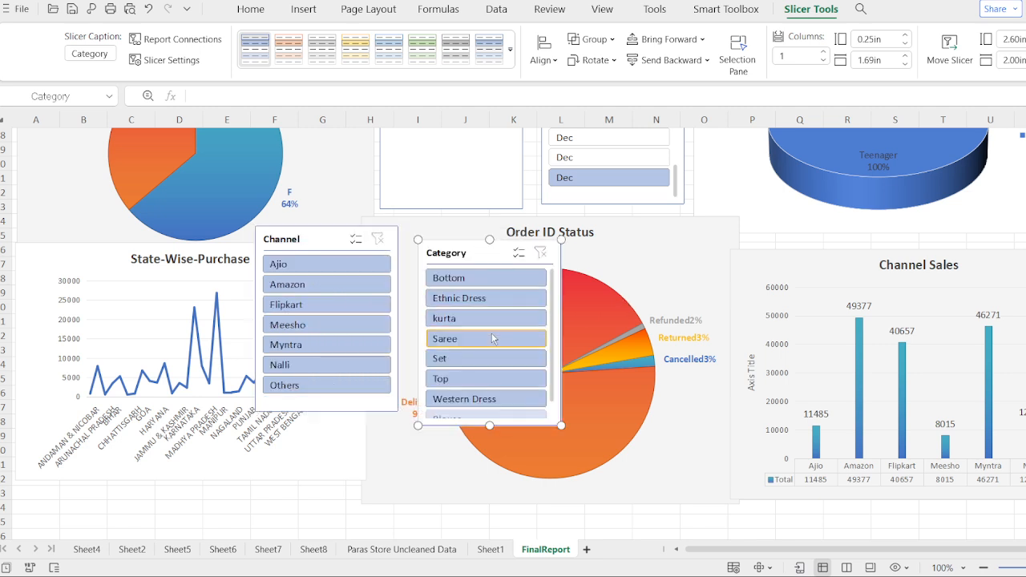
pyautogui.scroll(-1, 493, 339)
pyautogui.scroll(1, 493, 339)
pyautogui.scroll(-1, 354, 312)
pyautogui.scroll(1, 352, 311)
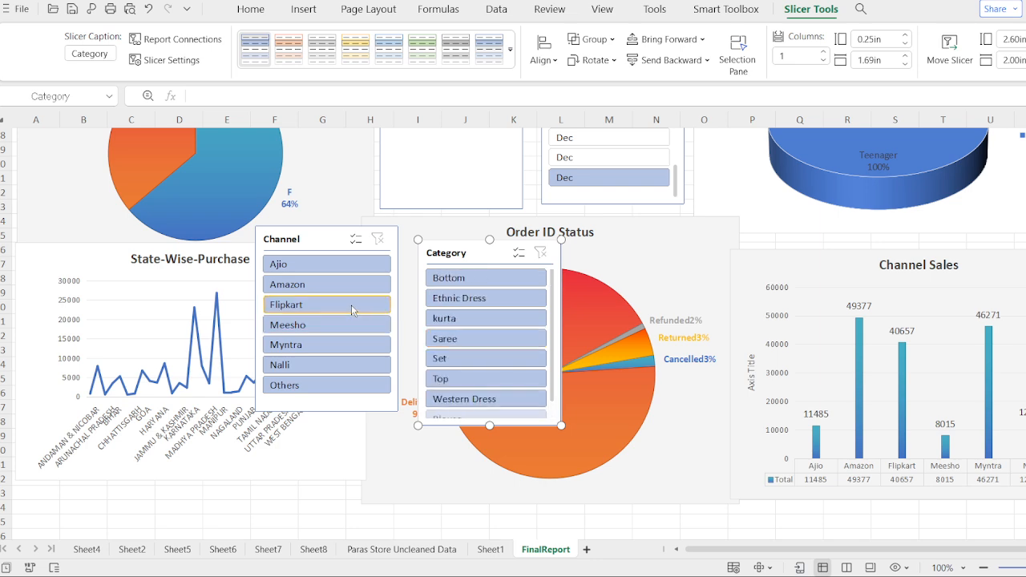
pyautogui.click(332, 235)
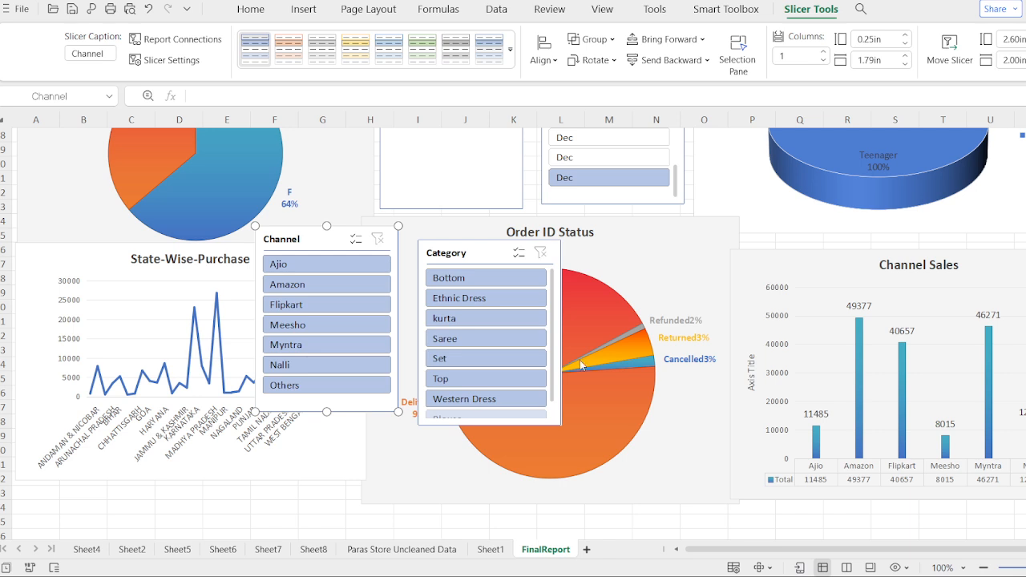
# Step: Move the Category slicer to the lower edge of the Month slicer and shorten it to about 1.21 in high
pyautogui.click(486, 252)
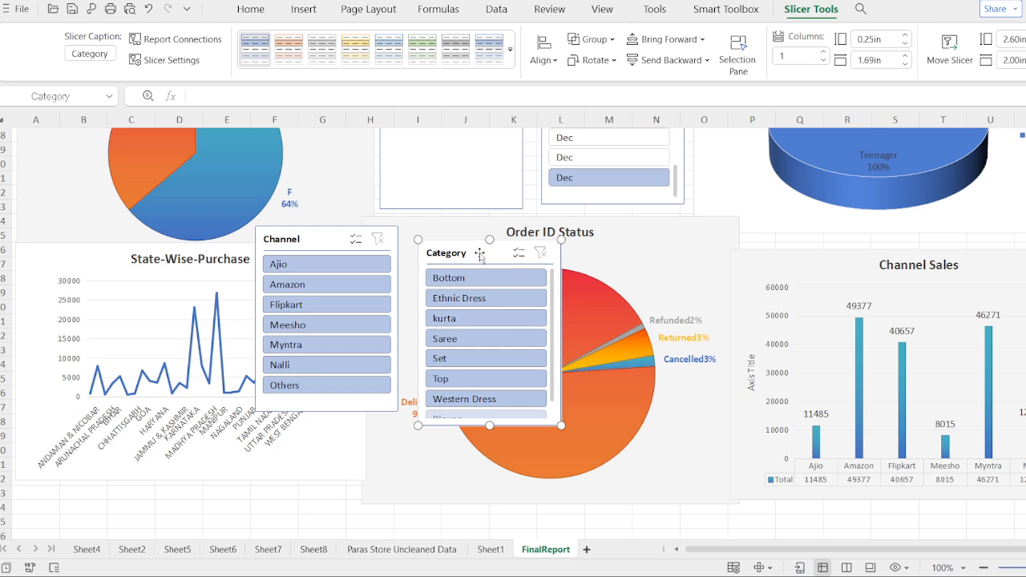
pyautogui.moveTo(480, 254); pyautogui.dragTo(681, 211)
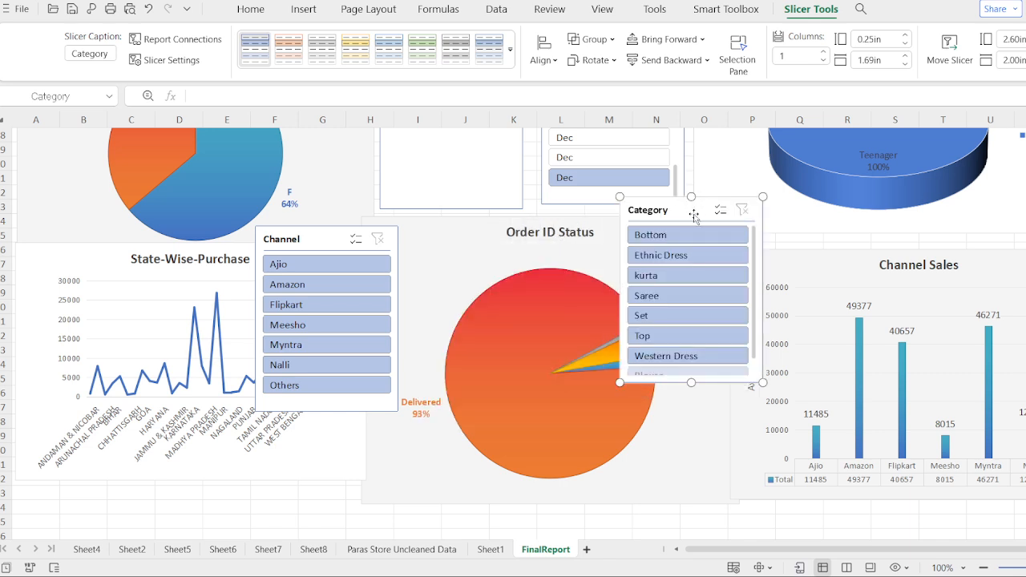
pyautogui.moveTo(695, 215); pyautogui.dragTo(695, 179)
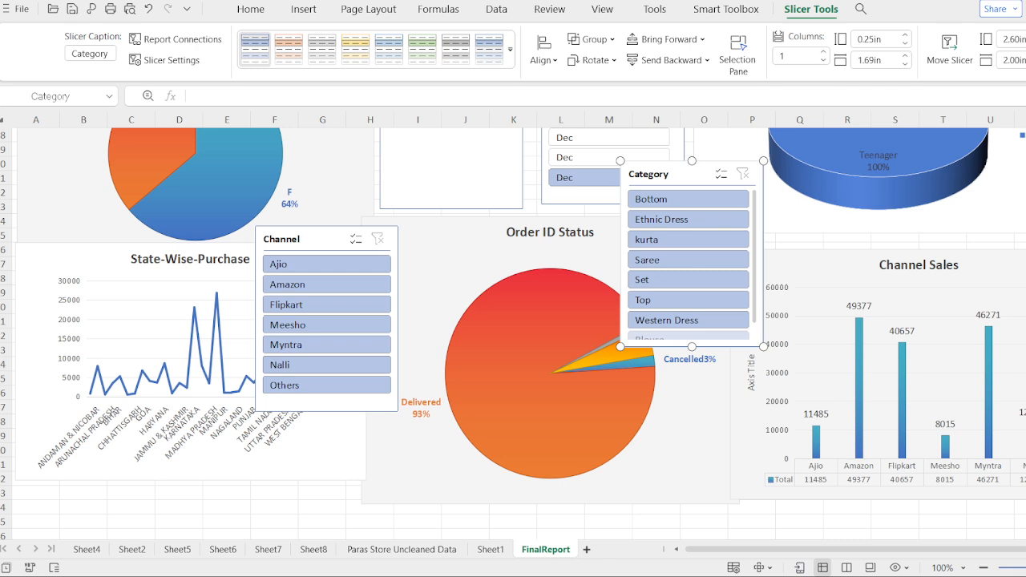
pyautogui.scroll(5, 519, 334)
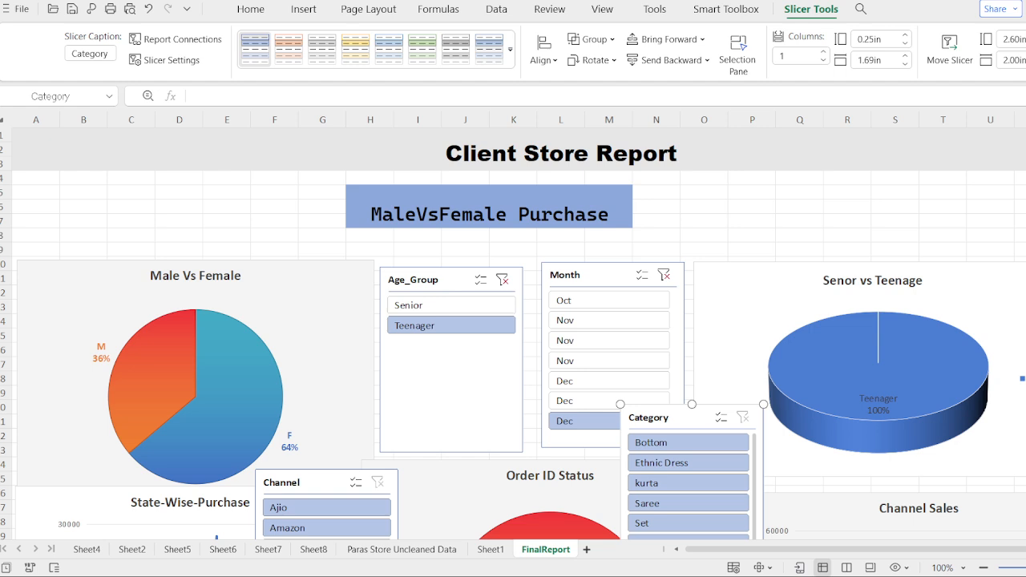
pyautogui.scroll(-5, 519, 333)
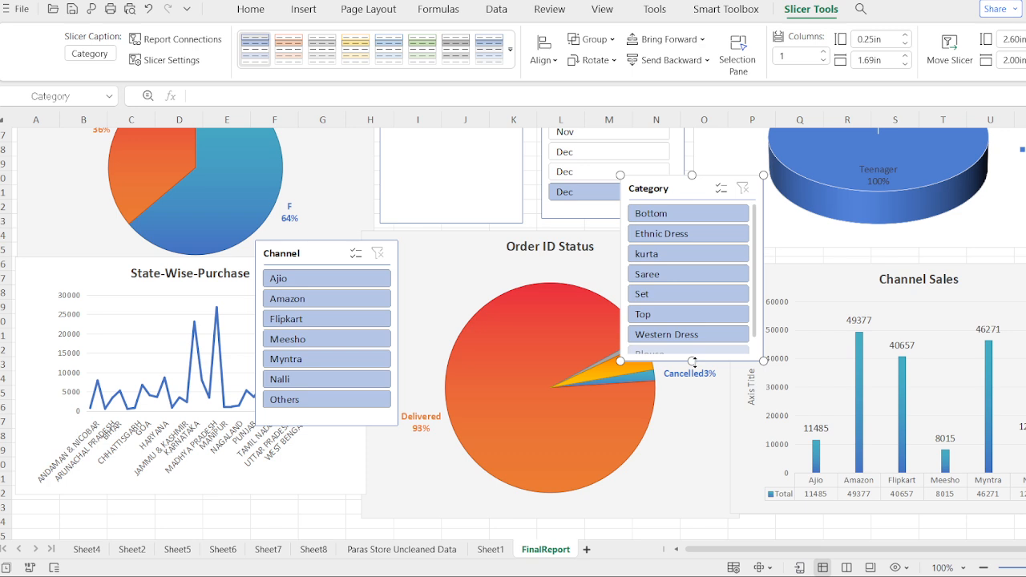
pyautogui.moveTo(692, 362); pyautogui.dragTo(692, 262)
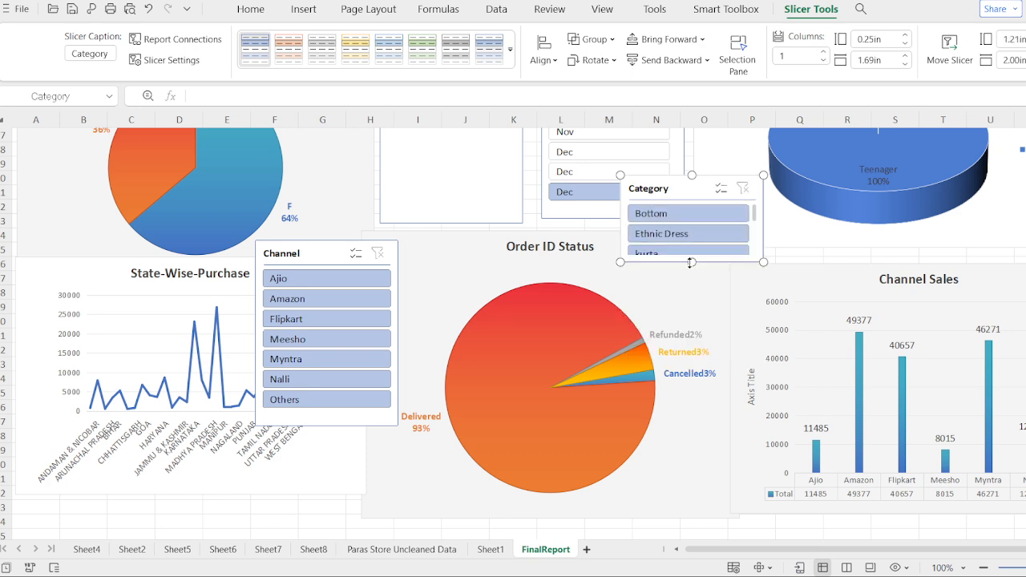
# Step: Shorten the Channel slicer to about 1.31 in high and move it over the lower end of the Age_Group slicer
pyautogui.click(325, 423)
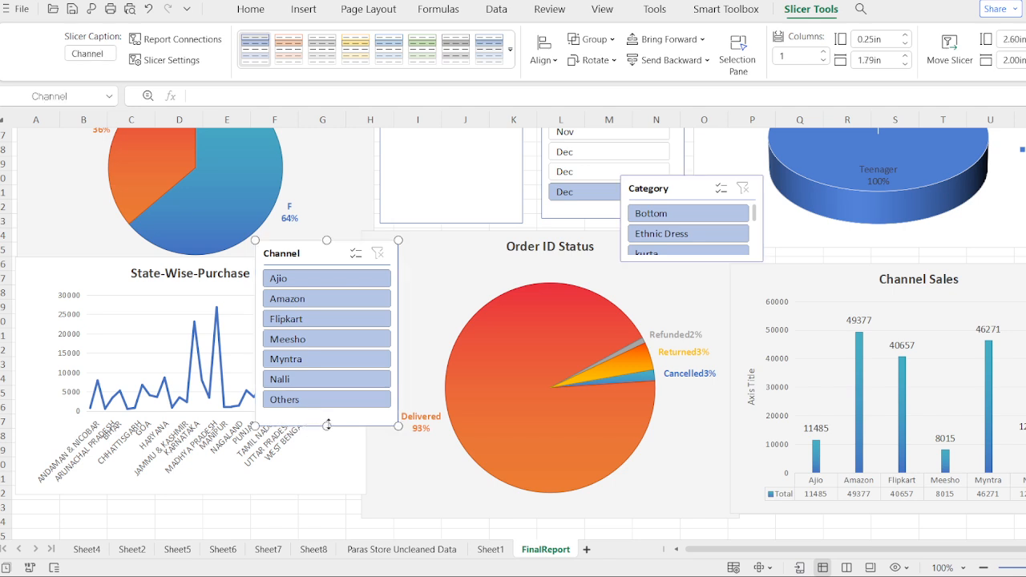
pyautogui.moveTo(328, 418); pyautogui.dragTo(328, 333)
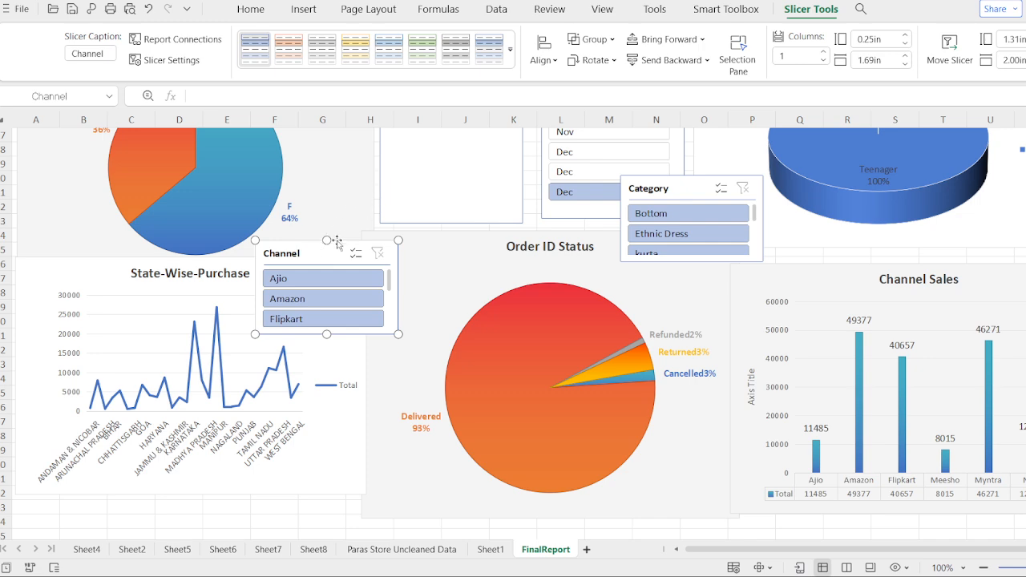
pyautogui.moveTo(300, 255); pyautogui.dragTo(408, 202)
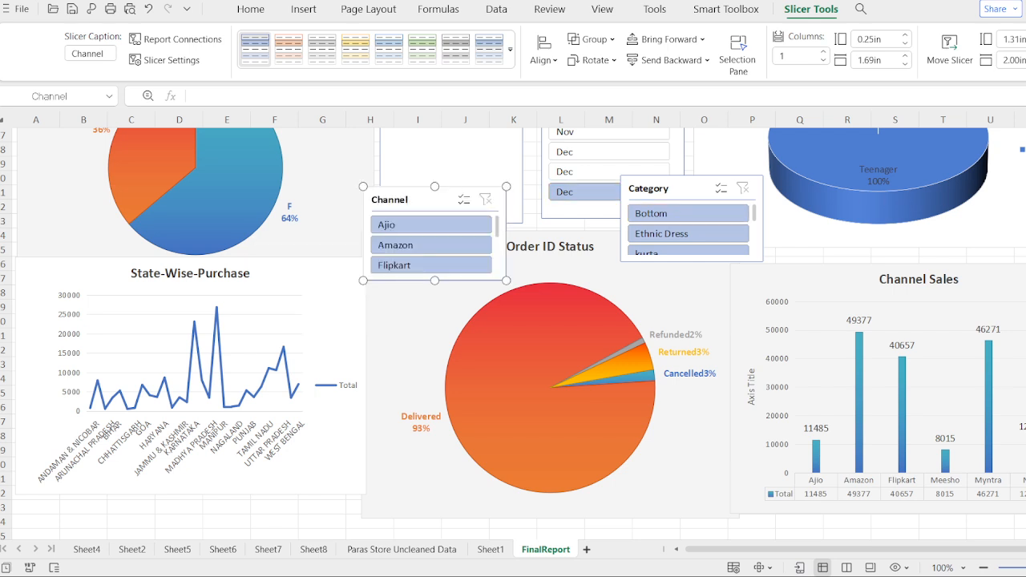
pyautogui.scroll(5, 513, 333)
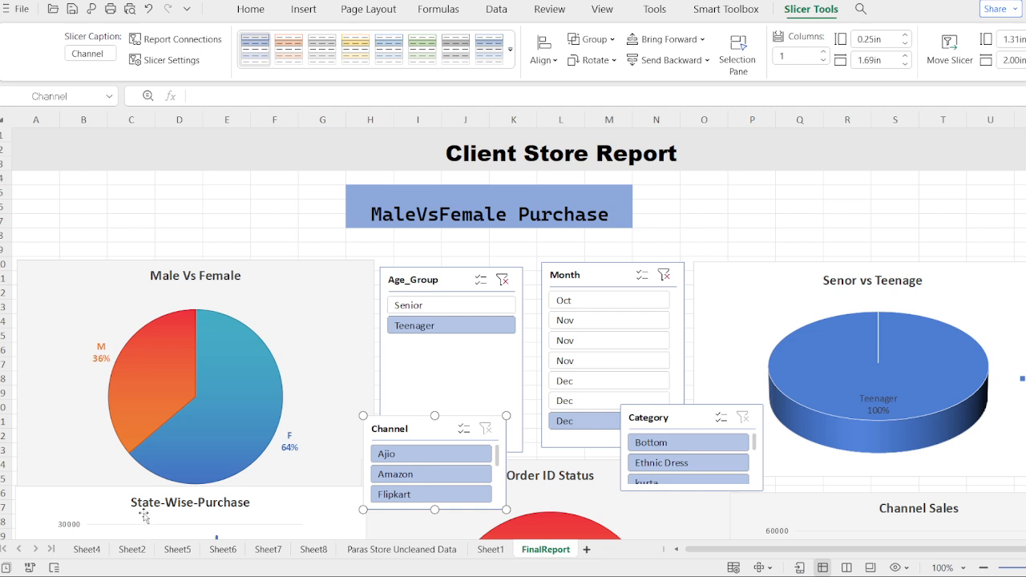
# Step: Shorten the Age_Group slicer to about 1.00 in high beside the Male Vs Female chart and place the Channel slicer below it
pyautogui.click(453, 283)
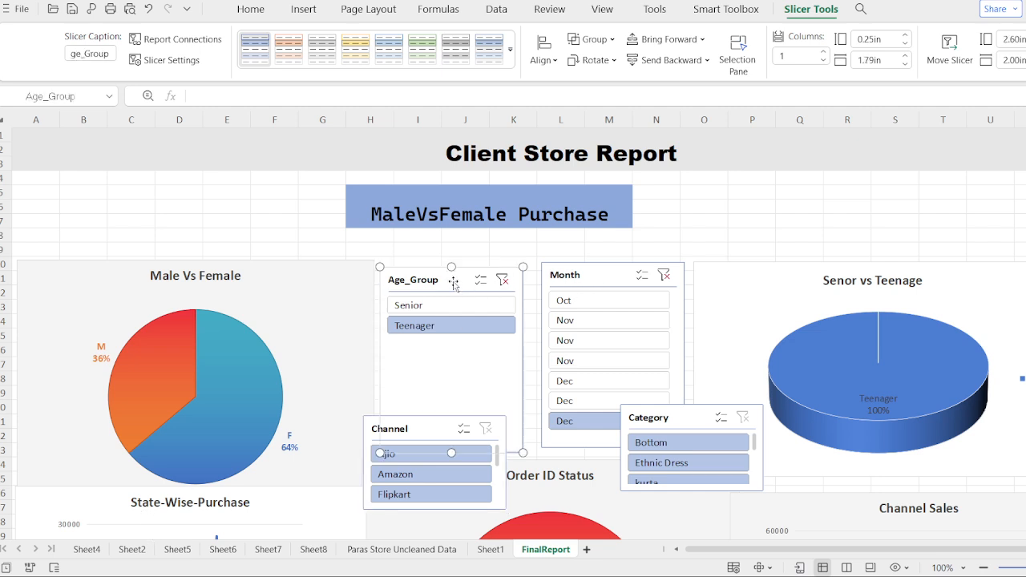
pyautogui.moveTo(454, 282); pyautogui.dragTo(453, 231)
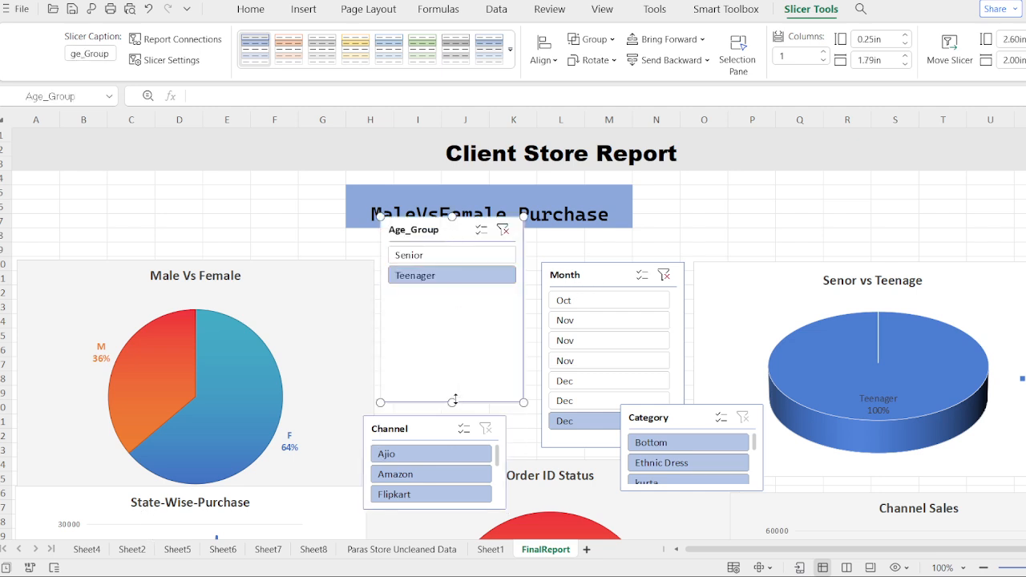
pyautogui.moveTo(452, 403); pyautogui.dragTo(459, 320)
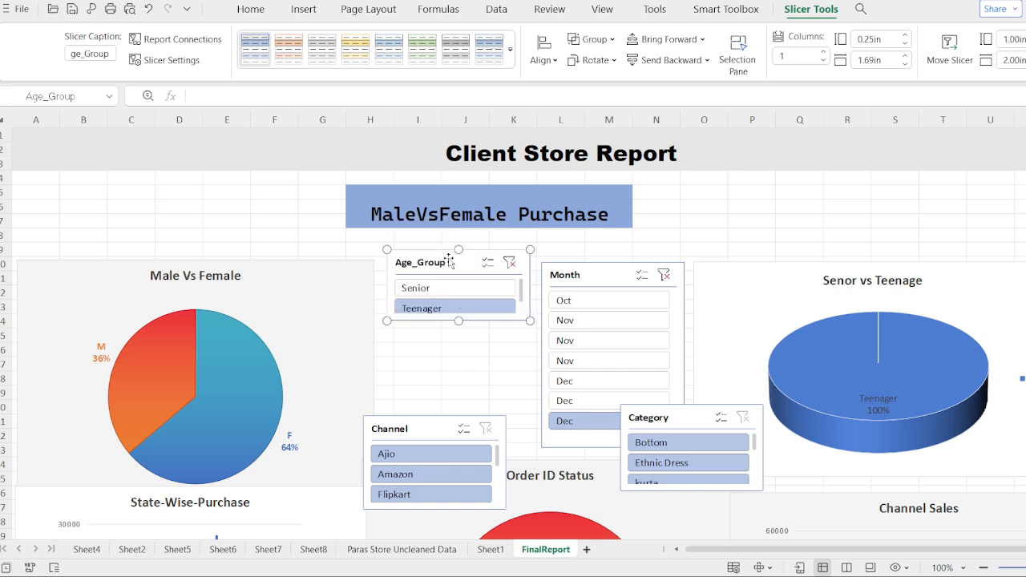
pyautogui.moveTo(449, 258); pyautogui.dragTo(446, 265)
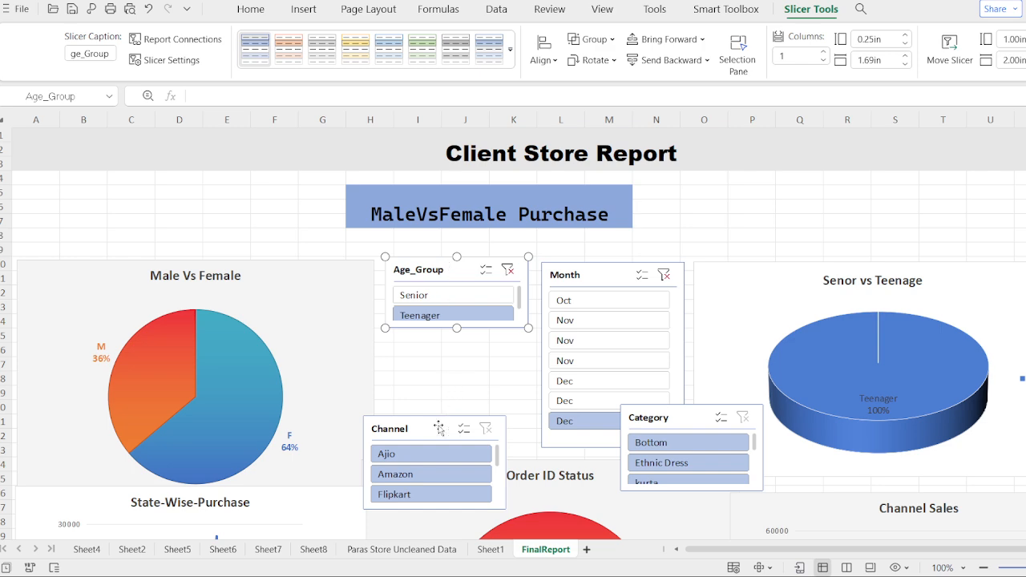
pyautogui.moveTo(426, 430); pyautogui.dragTo(443, 359)
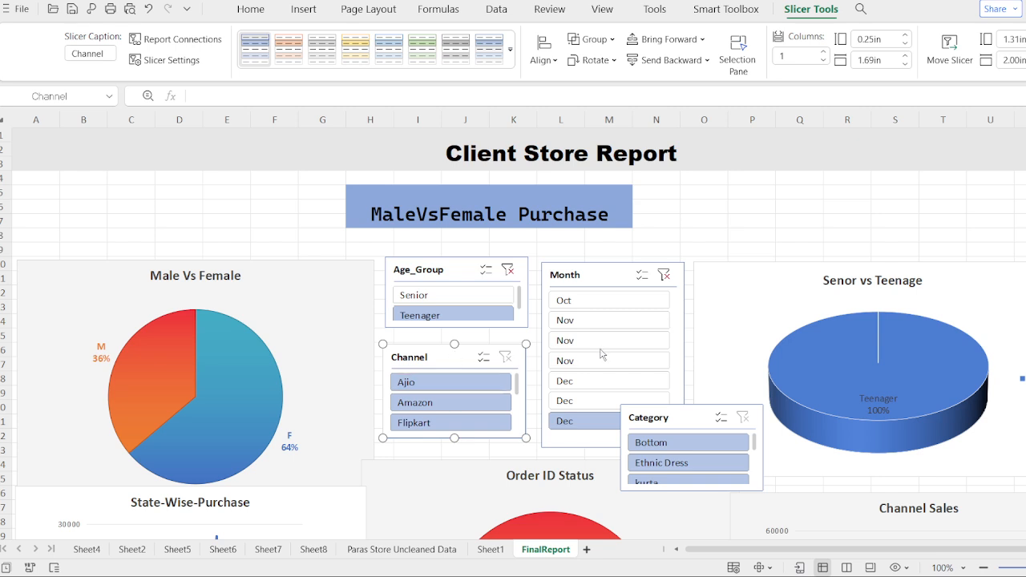
# Step: Shorten the Month slicer to about 0.95 in high and place the Category slicer below it
pyautogui.click(604, 449)
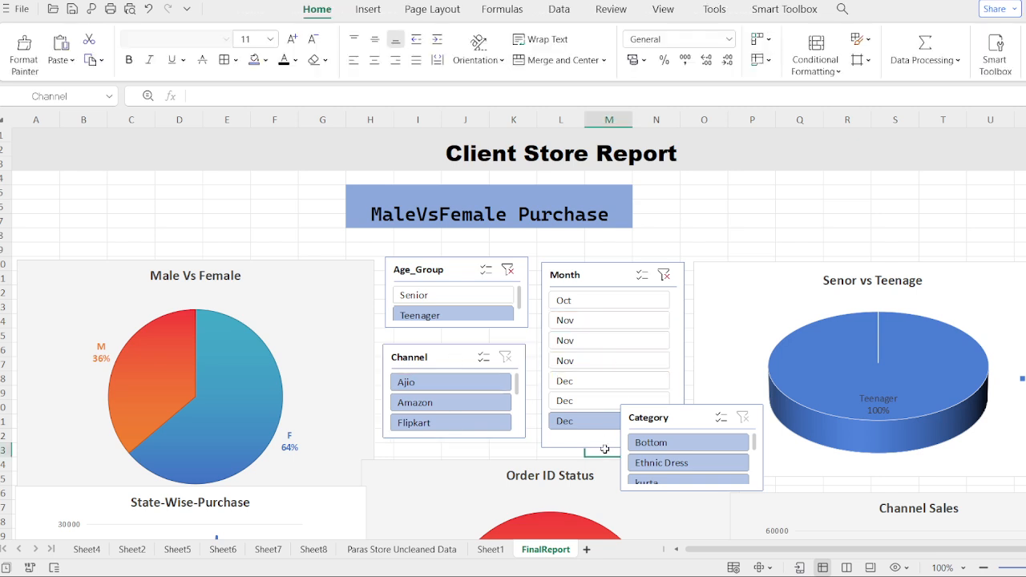
pyautogui.click(609, 274)
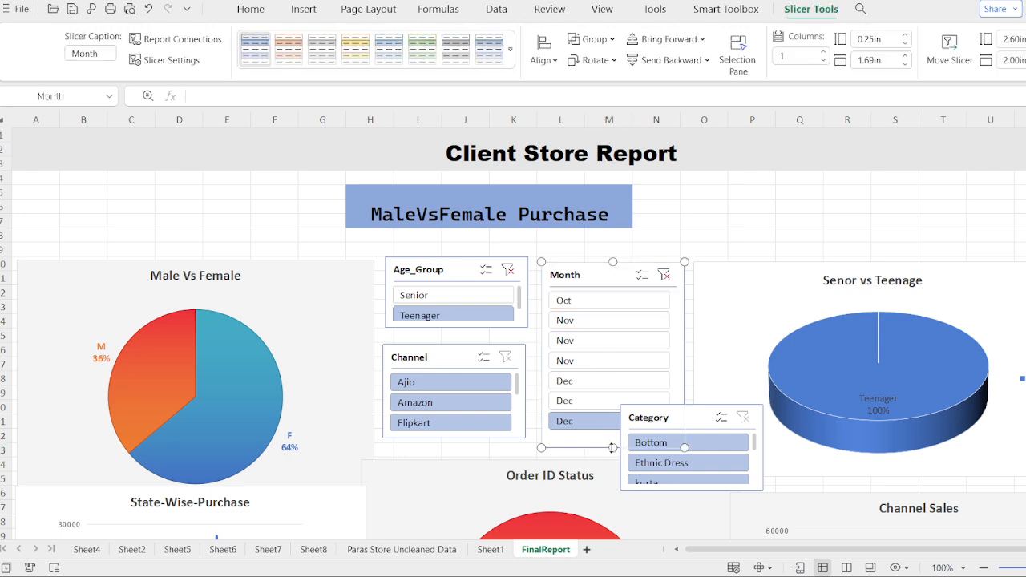
pyautogui.moveTo(612, 448); pyautogui.dragTo(608, 329)
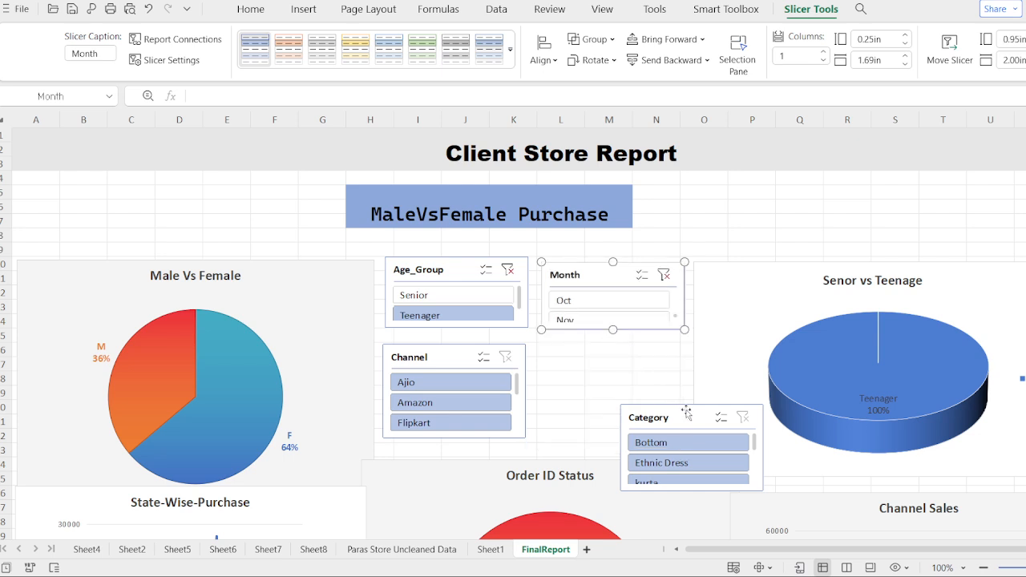
pyautogui.moveTo(686, 412); pyautogui.dragTo(610, 377)
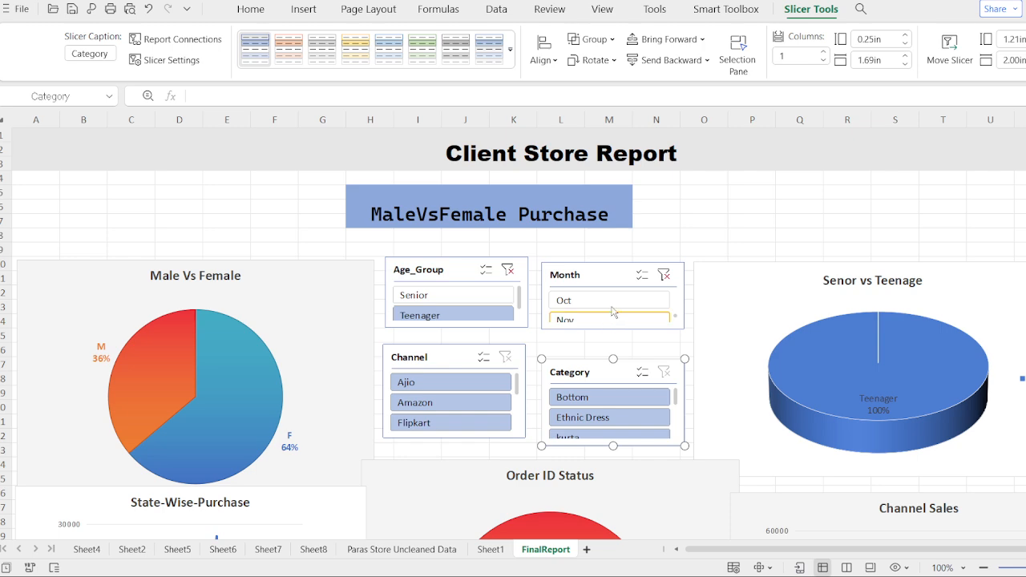
# Step: Shift the Month slicer up slightly and enlarge it to about 1.40 in high, filling the gap above the Category slicer
pyautogui.click(610, 280)
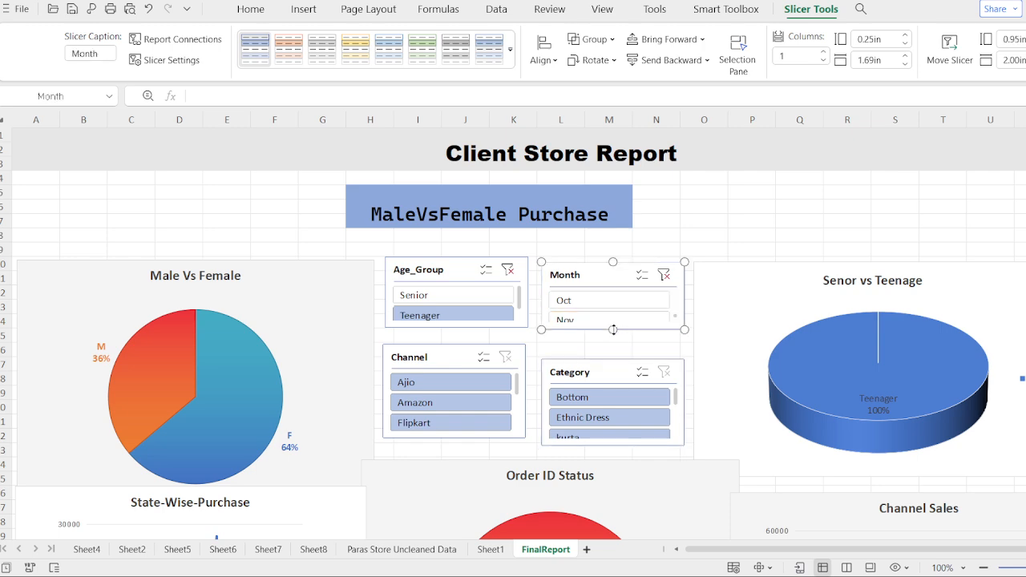
pyautogui.moveTo(612, 329); pyautogui.dragTo(612, 350)
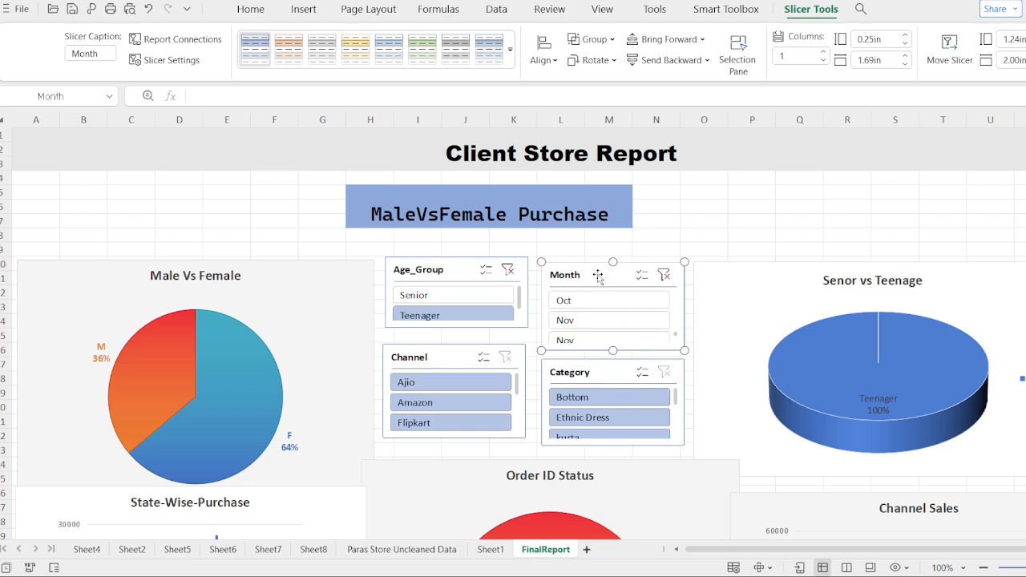
pyautogui.moveTo(597, 276); pyautogui.dragTo(598, 270)
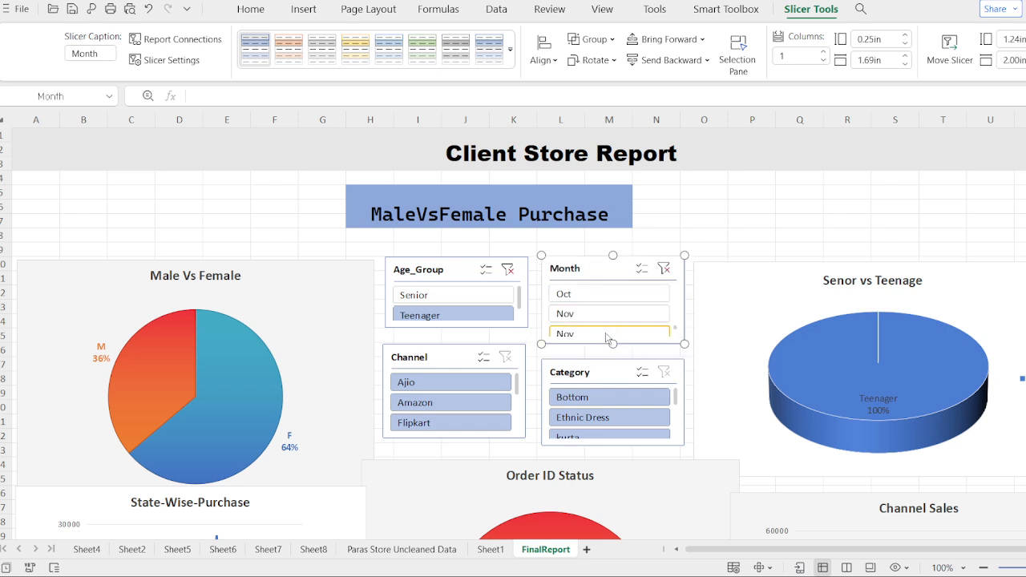
pyautogui.moveTo(612, 344); pyautogui.dragTo(613, 355)
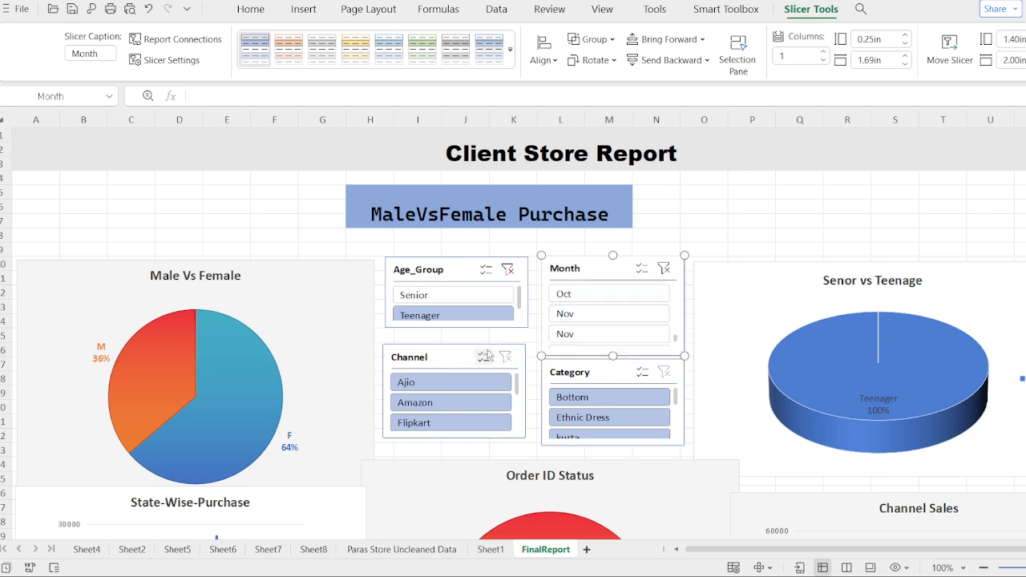
# Step: Enlarge the Age_Group slicer to about 1.26 in high and position the Channel slicer directly beneath it
pyautogui.moveTo(454, 366); pyautogui.dragTo(452, 377)
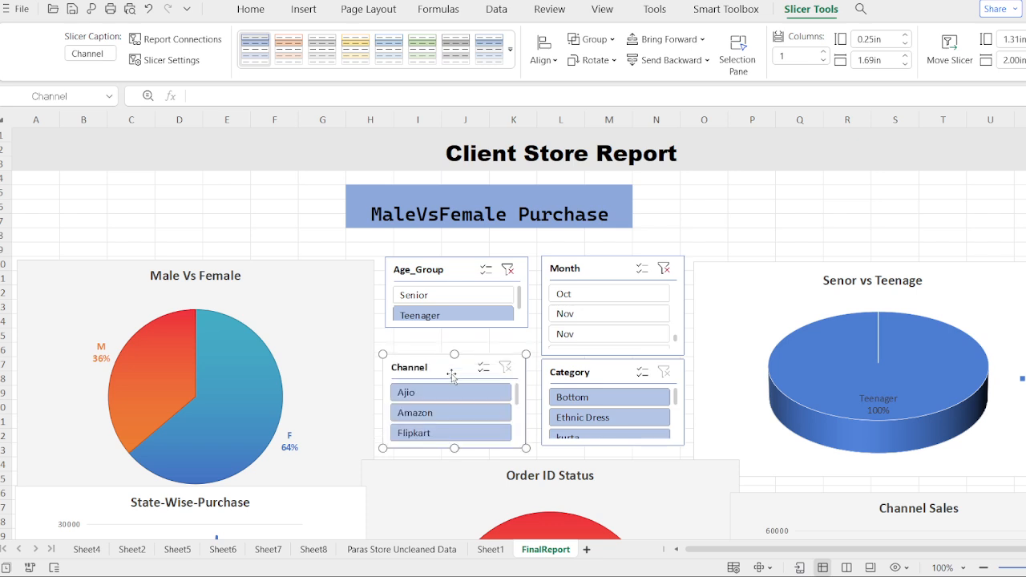
pyautogui.click(457, 277)
pyautogui.moveTo(456, 328); pyautogui.dragTo(456, 346)
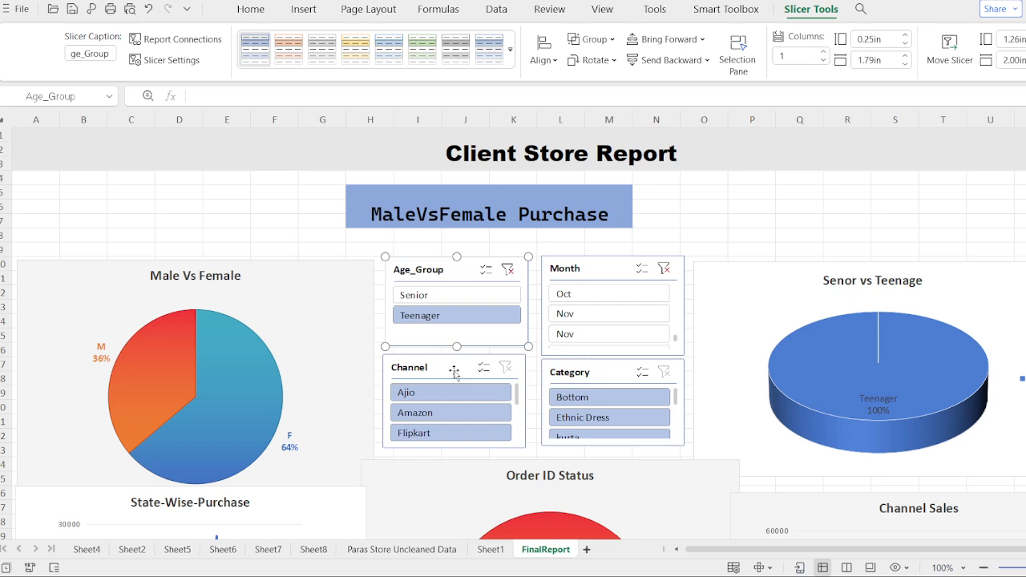
pyautogui.moveTo(454, 368); pyautogui.dragTo(456, 361)
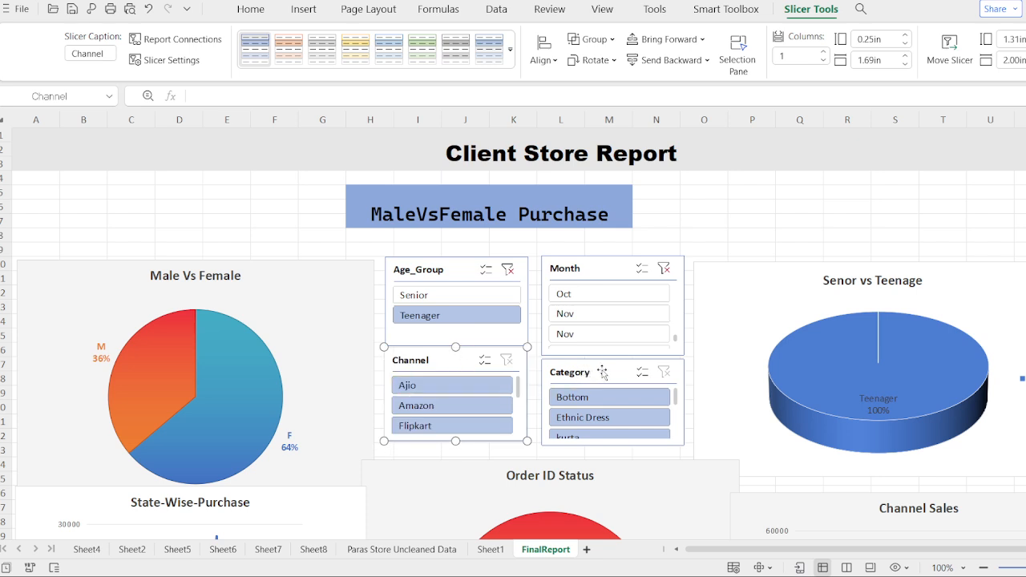
# Step: Move the Category slicer up slightly against the bottom of the Month slicer and deselect it
pyautogui.moveTo(602, 372); pyautogui.dragTo(603, 368)
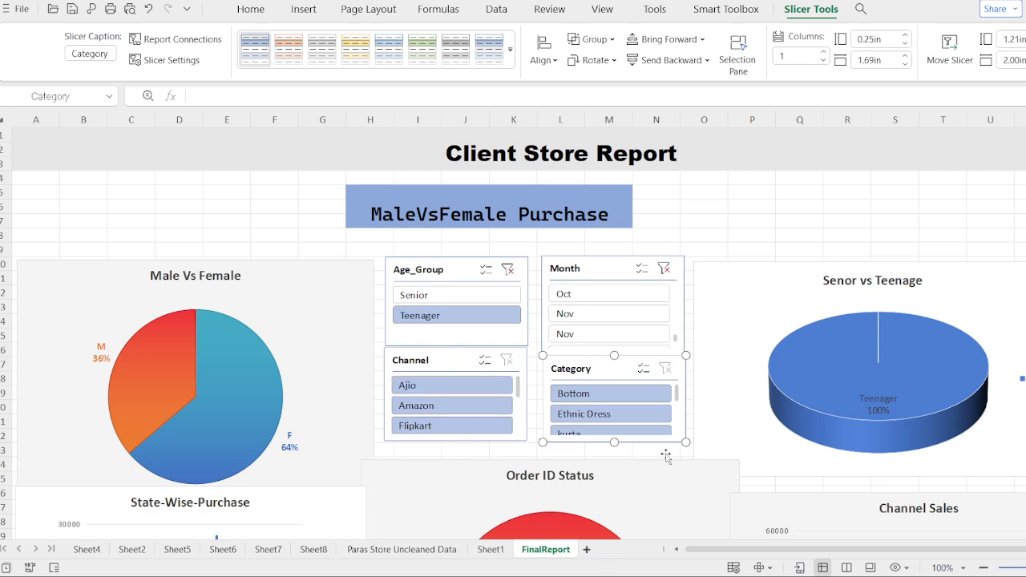
pyautogui.click(840, 210)
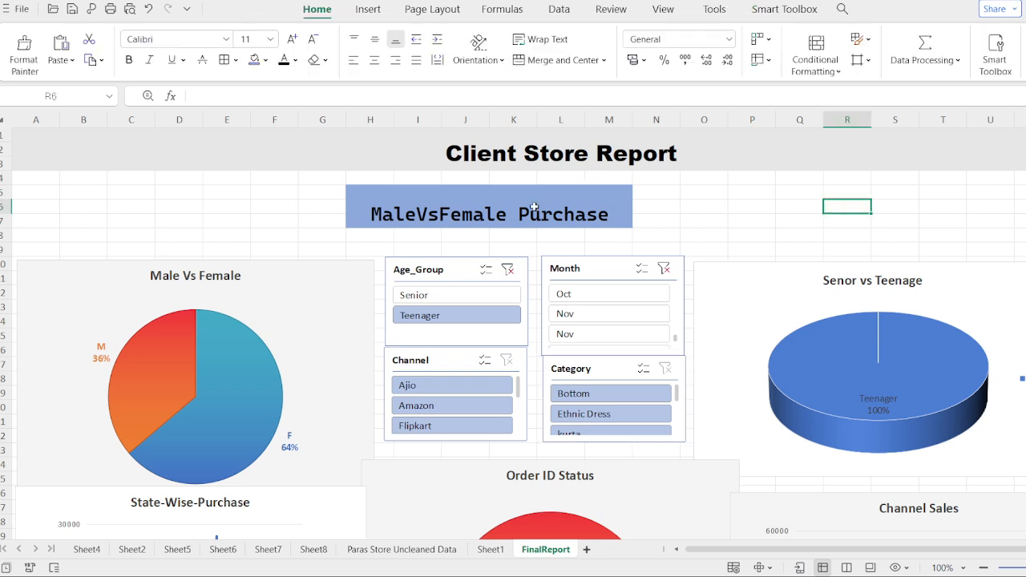
# Step: Change the blue banner heading above the slicers to "Entire Report"
pyautogui.doubleClick(494, 215)
pyautogui.doubleClick(494, 215)
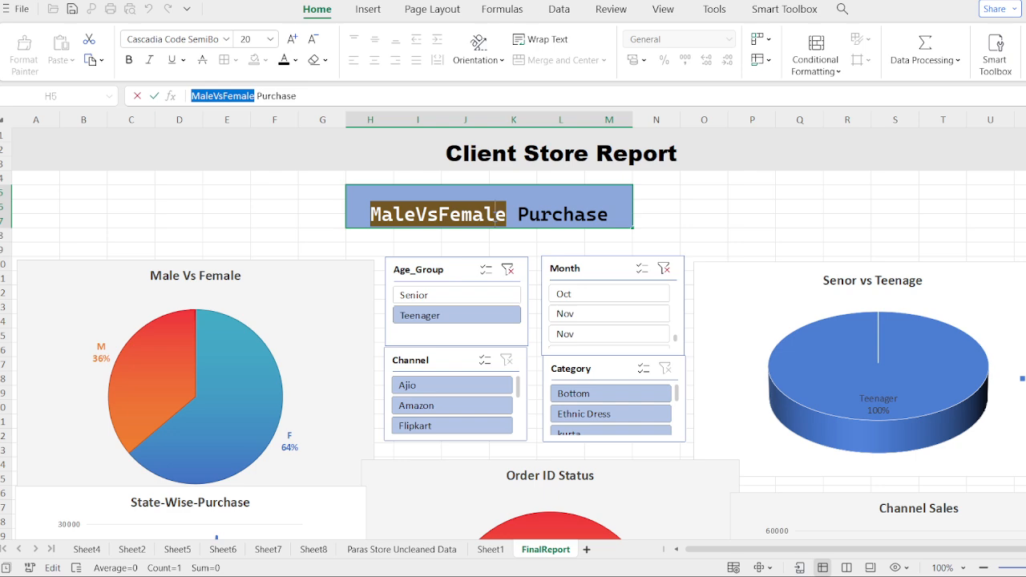
pyautogui.write('Enteri')
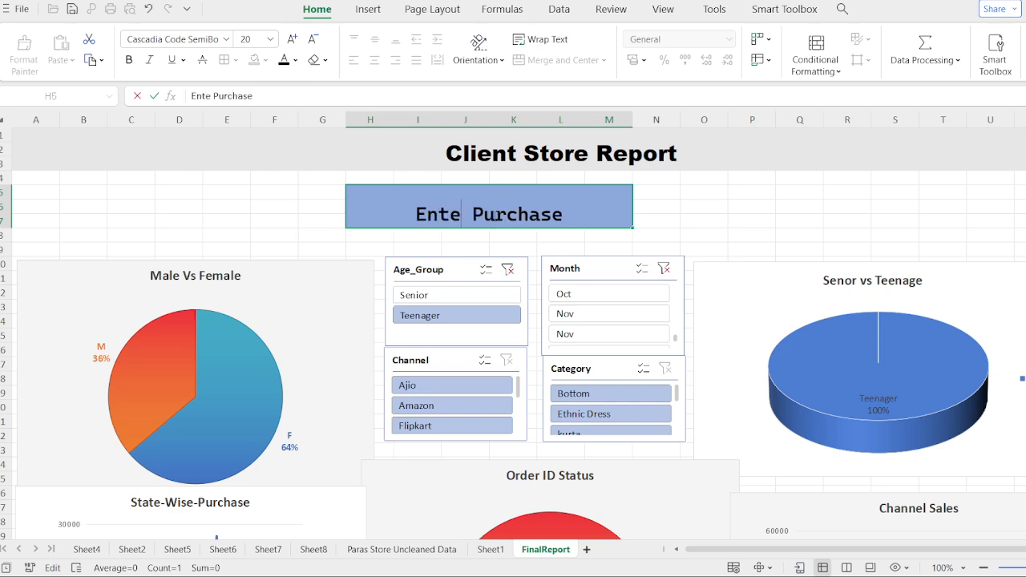
pyautogui.press('BackSpace')
pyautogui.press('BackSpace')
pyautogui.press('BackSpace')
pyautogui.write('ire Reo')
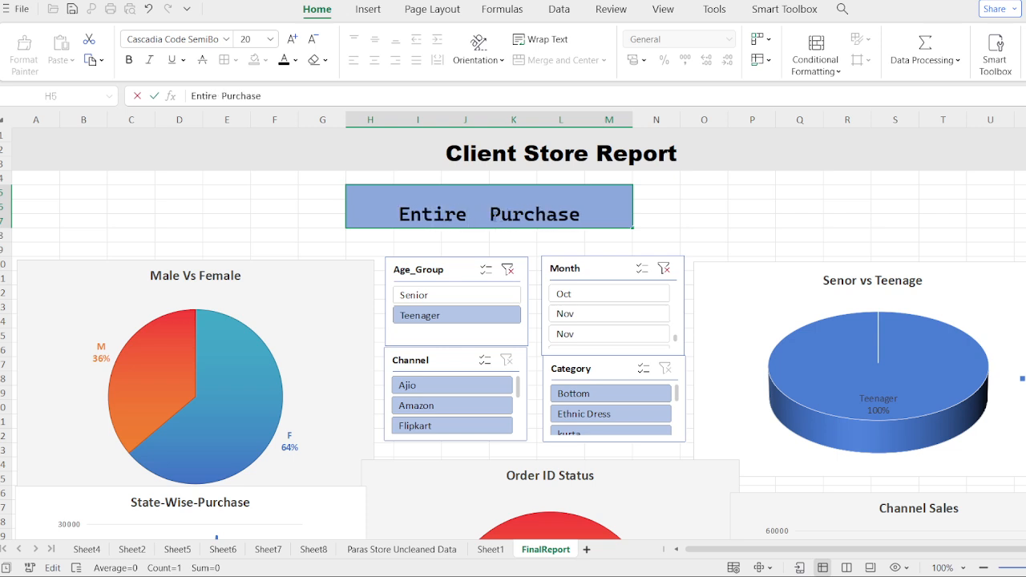
pyautogui.write('p')
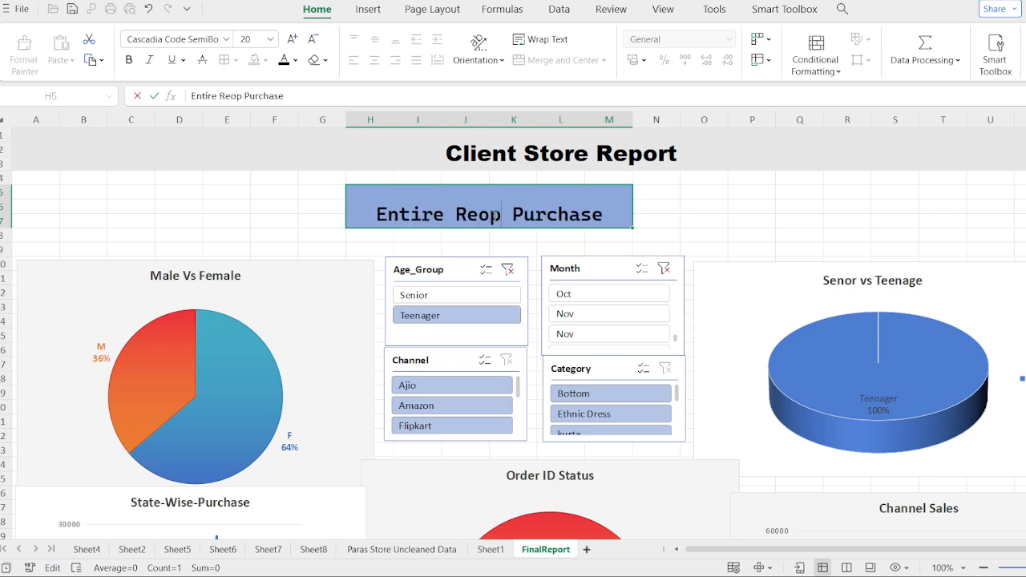
pyautogui.press('BackSpace')
pyautogui.press('BackSpace')
pyautogui.write('per')
pyautogui.press('BackSpace')
pyautogui.press('BackSpace')
pyautogui.write('ort')
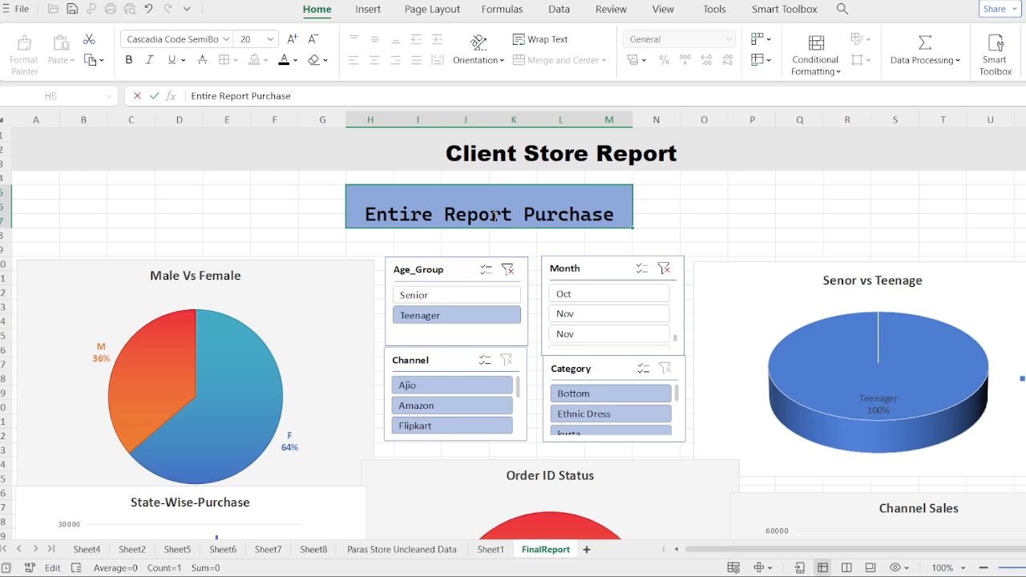
pyautogui.press('BackSpace')
pyautogui.press('BackSpace')
pyautogui.press('BackSpace')
pyautogui.press('BackSpace')
pyautogui.press('BackSpace')
pyautogui.press('BackSpace')
pyautogui.press('BackSpace')
pyautogui.press('BackSpace')
pyautogui.press('BackSpace')
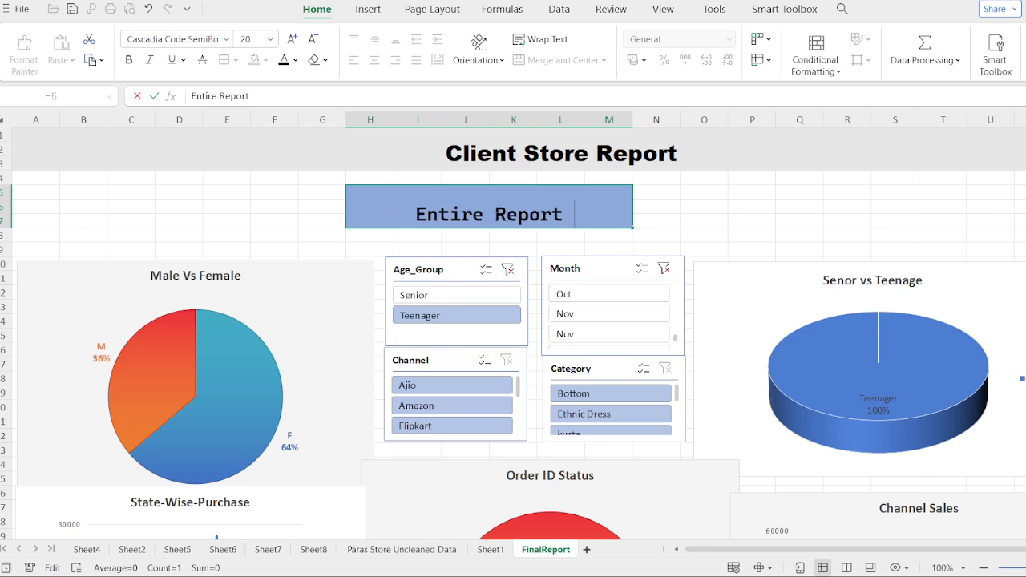
# Step: Clear the Month and Age_Group slicer filters and review the charts with the full data
pyautogui.scroll(-8, 823, 202)
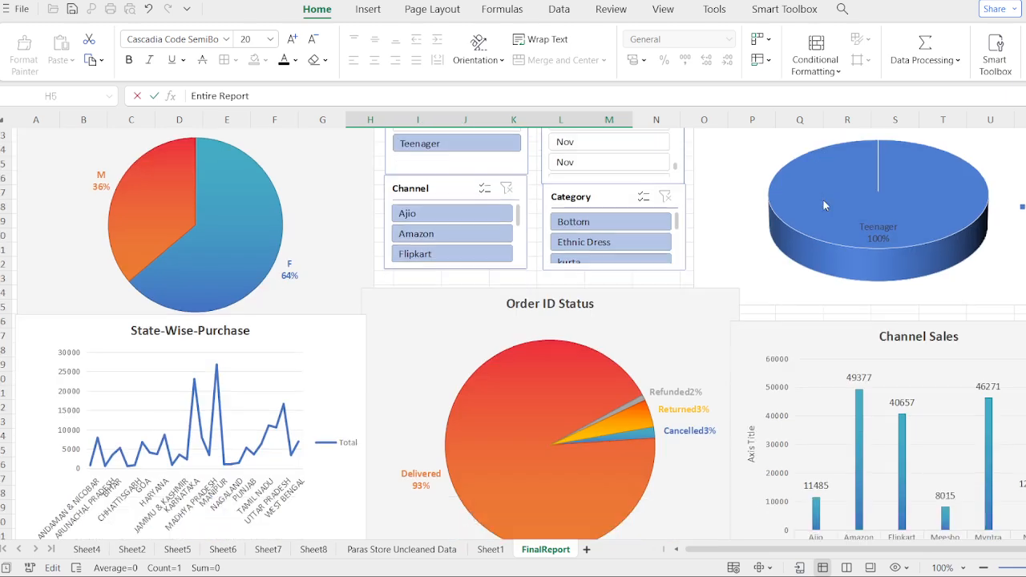
pyautogui.scroll(8, 824, 201)
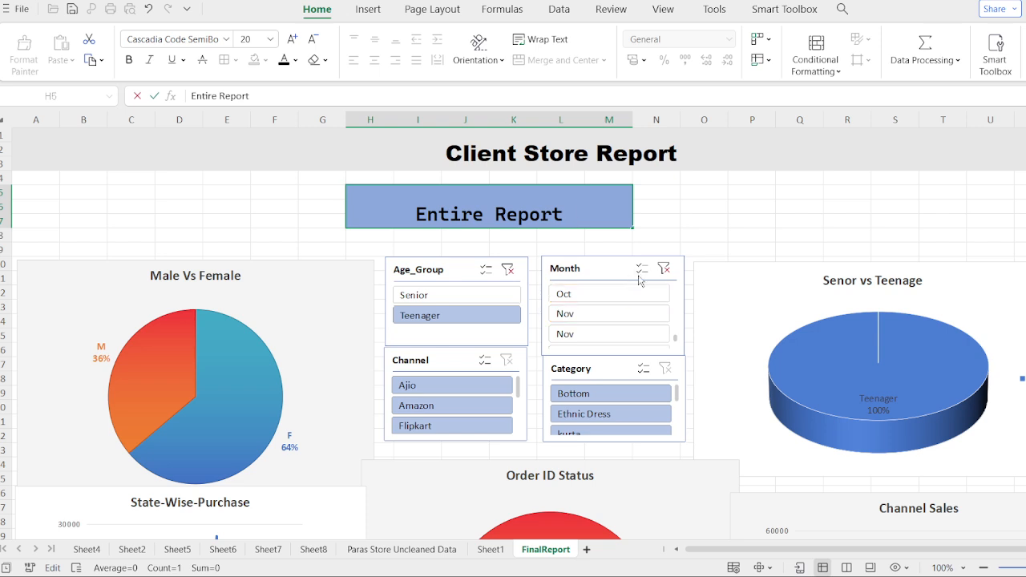
pyautogui.click(663, 271)
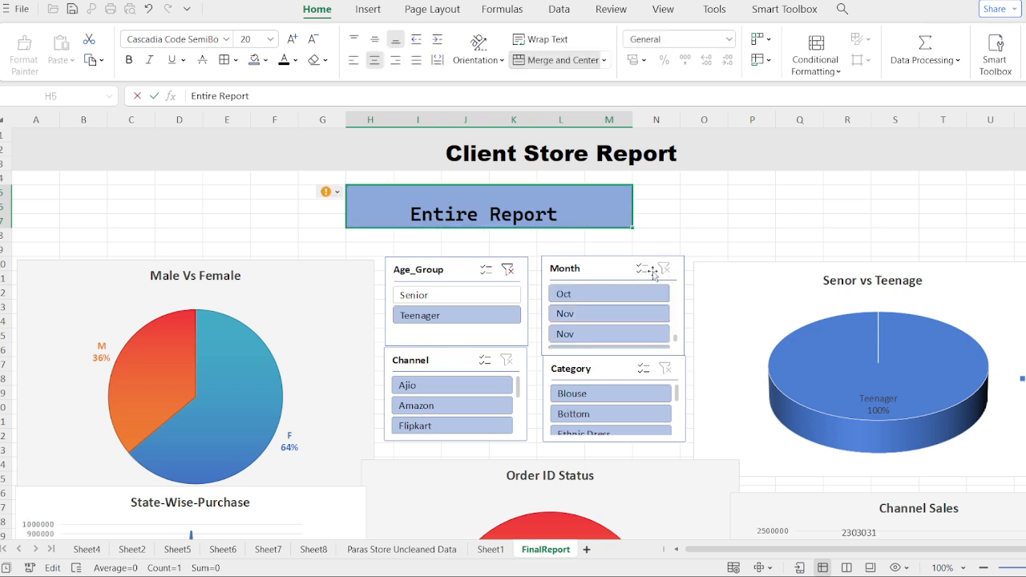
pyautogui.click(508, 272)
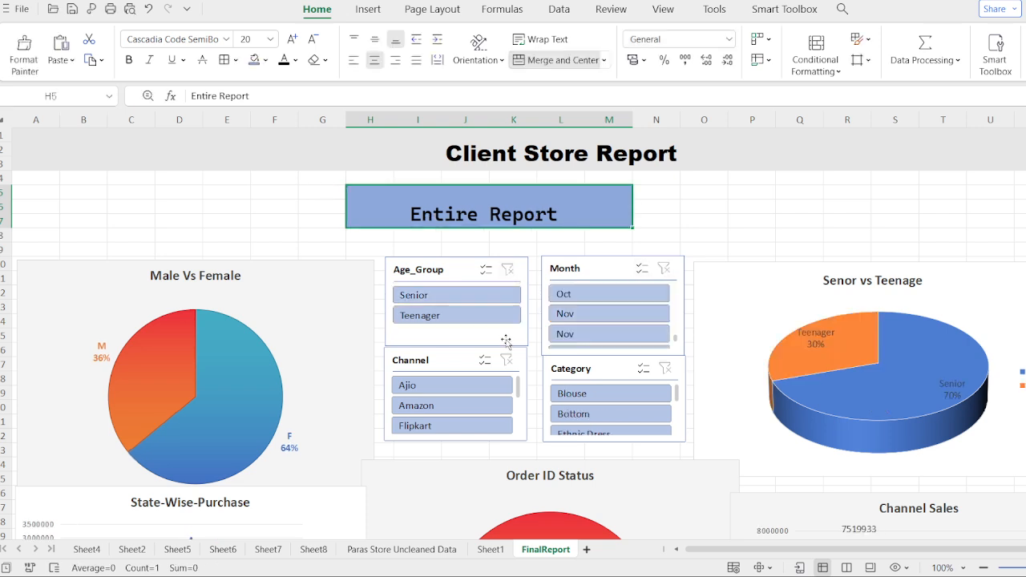
pyautogui.scroll(-4, 784, 209)
pyautogui.scroll(-4, 784, 210)
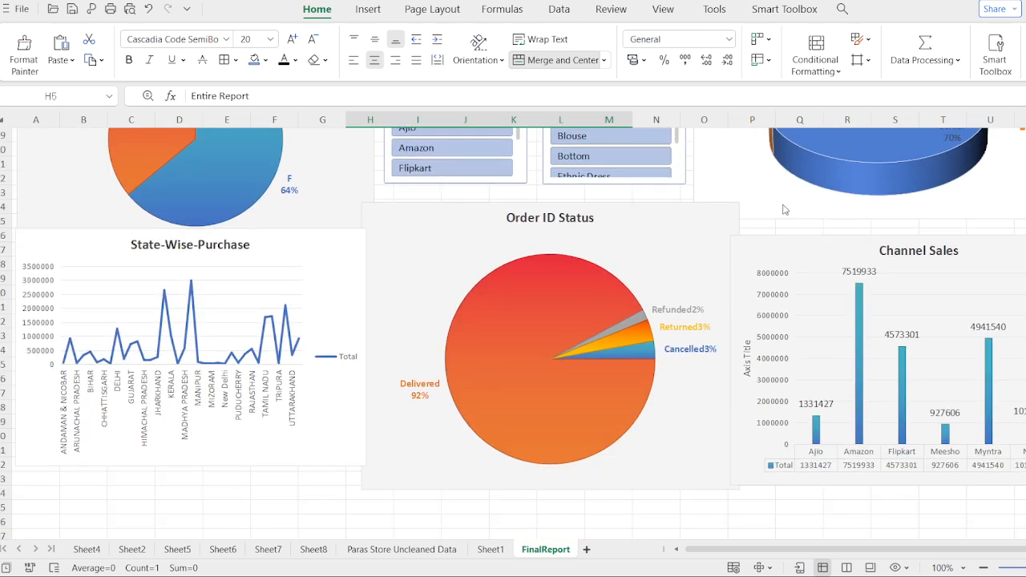
pyautogui.scroll(3, 783, 206)
pyautogui.scroll(1, 784, 209)
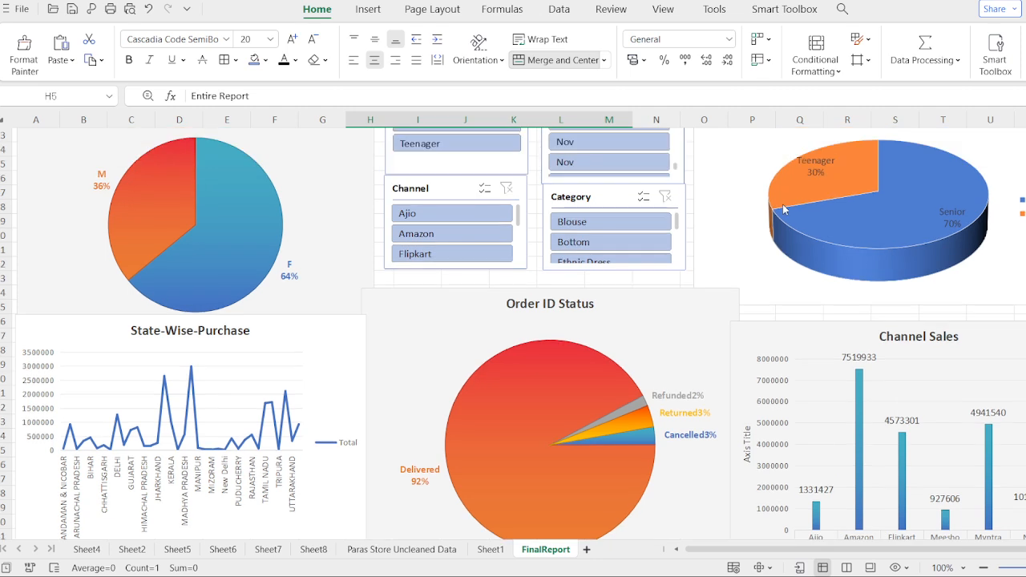
# Step: Filter the dashboard to the first Nov entry in the Month slicer and collapse the ribbon for more chart space
pyautogui.click(617, 149)
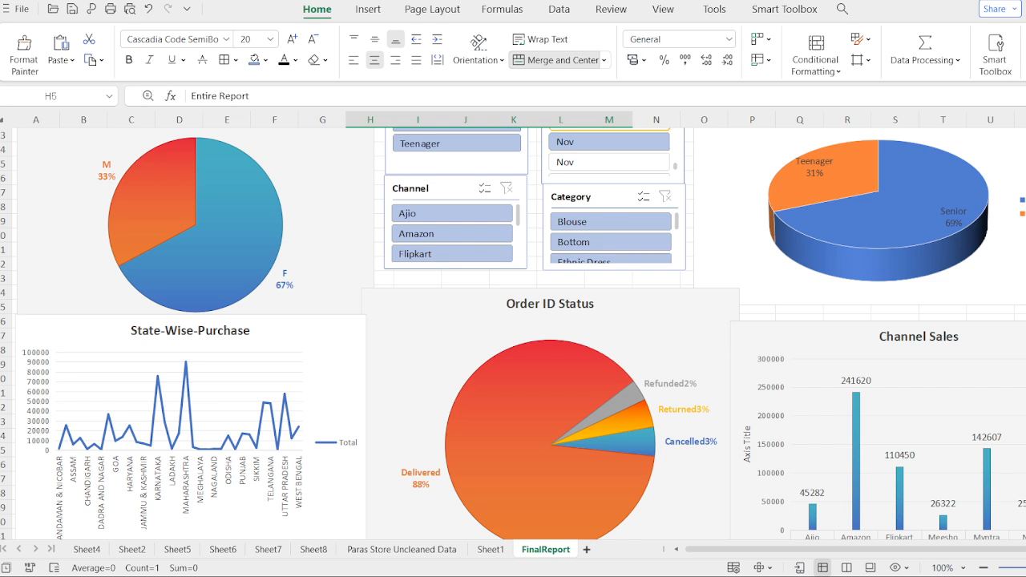
pyautogui.hotkey('ctrl', 'F1')
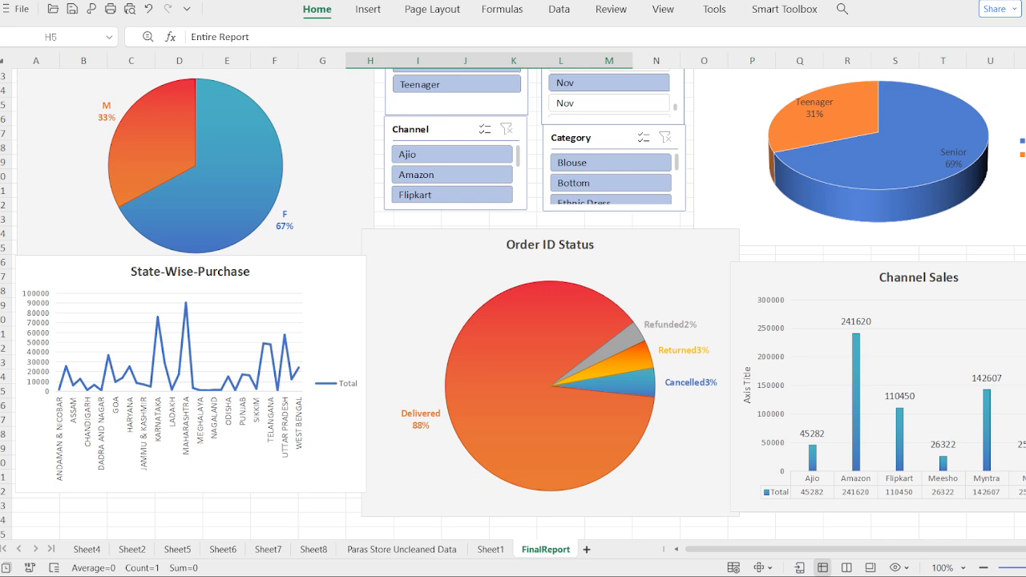
pyautogui.scroll(1, 512, 303)
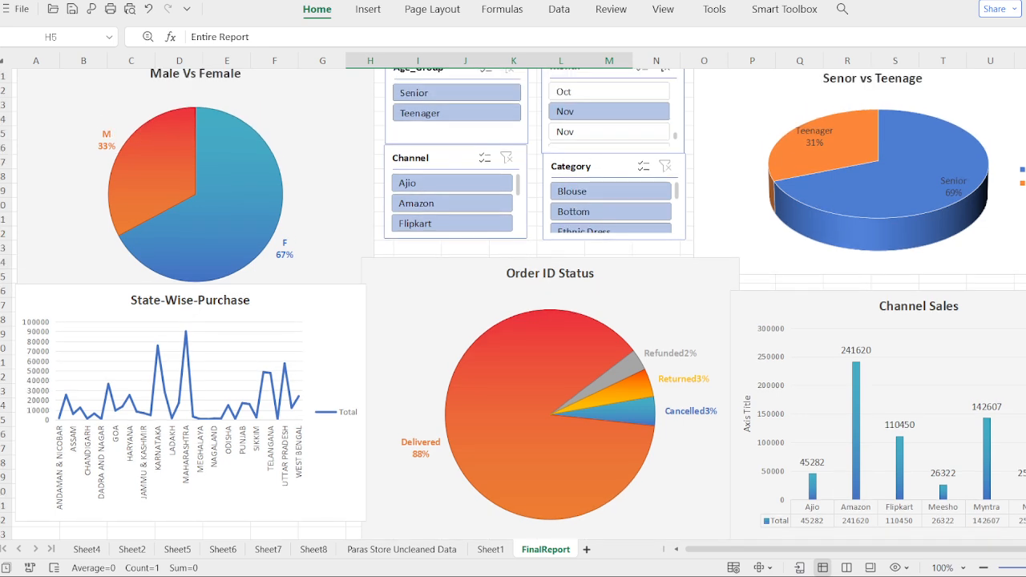
pyautogui.scroll(1, 512, 303)
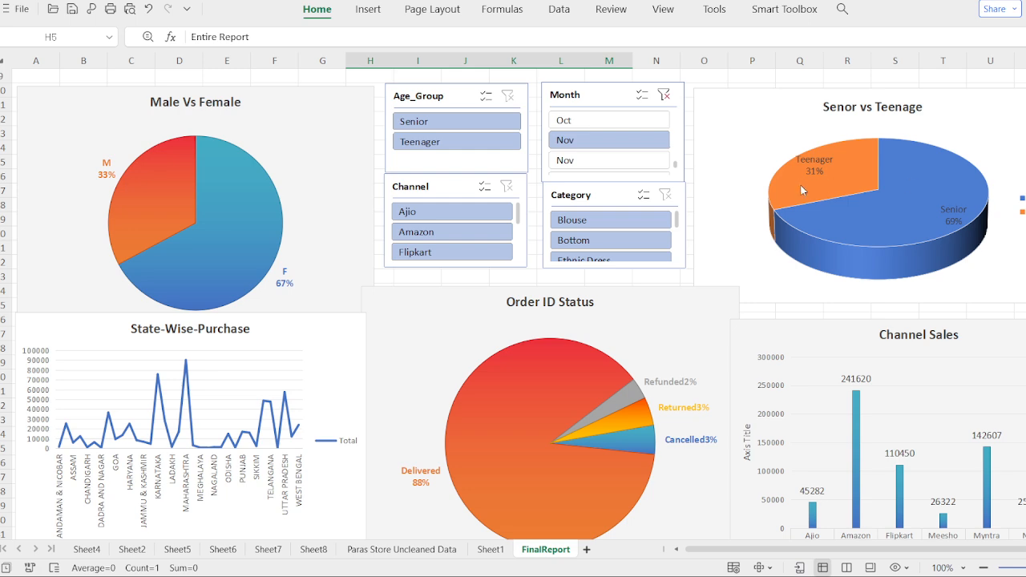
# Step: Clear the Month filter, compare the charts for Teenager and Senior, and leave the Age_Group slicer unfiltered
pyautogui.click(662, 96)
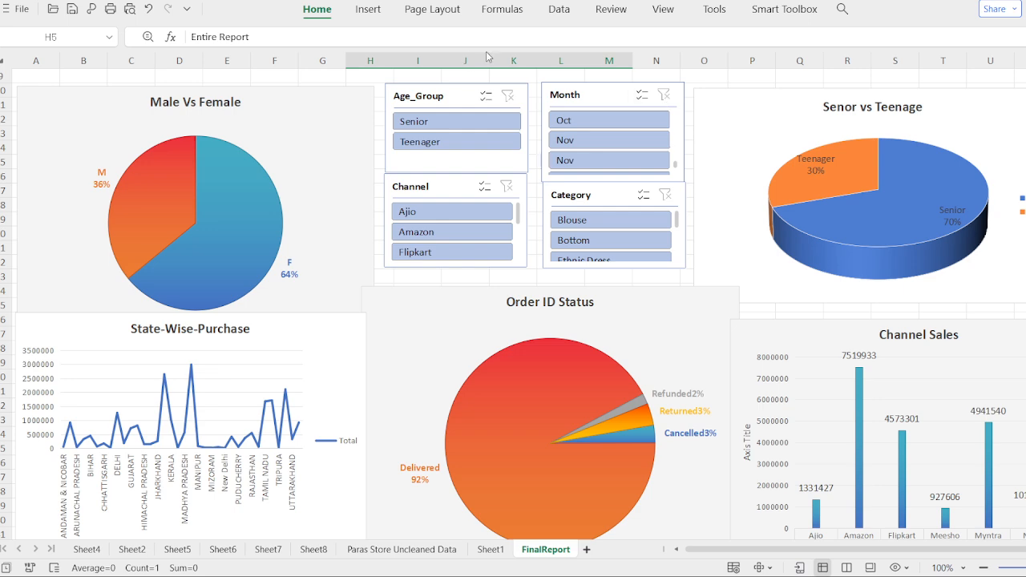
pyautogui.click(463, 142)
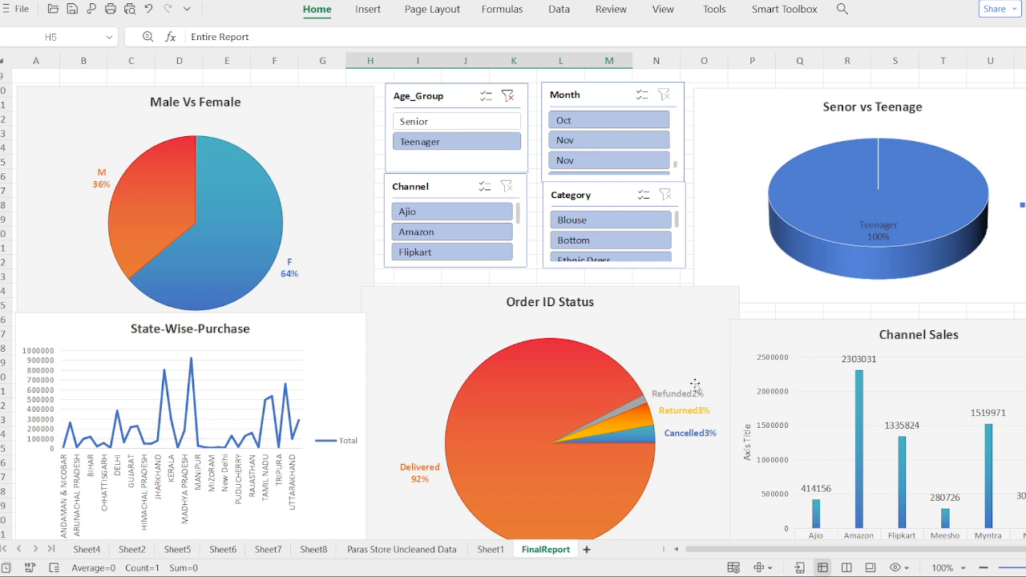
pyautogui.click(458, 120)
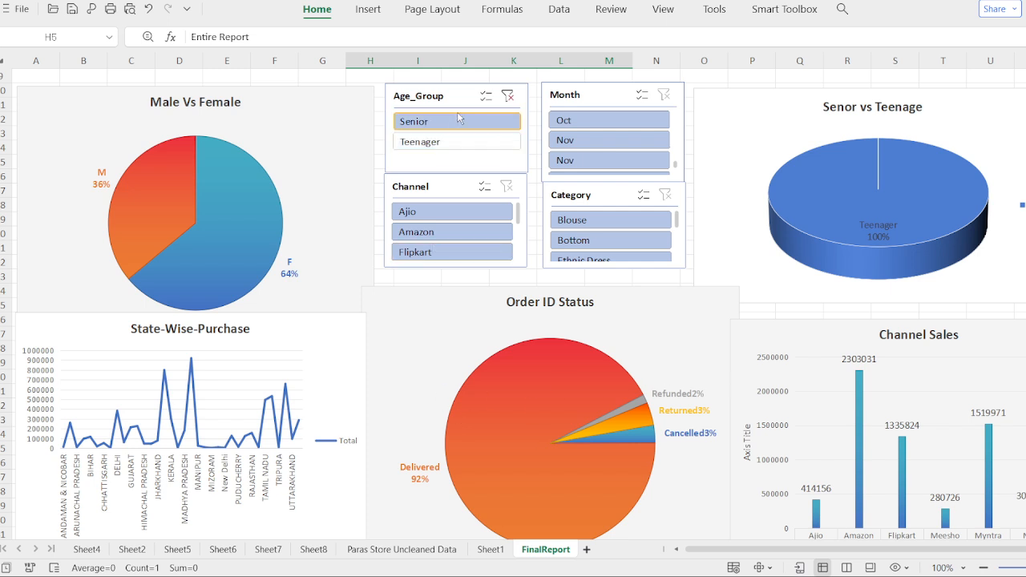
pyautogui.click(501, 142)
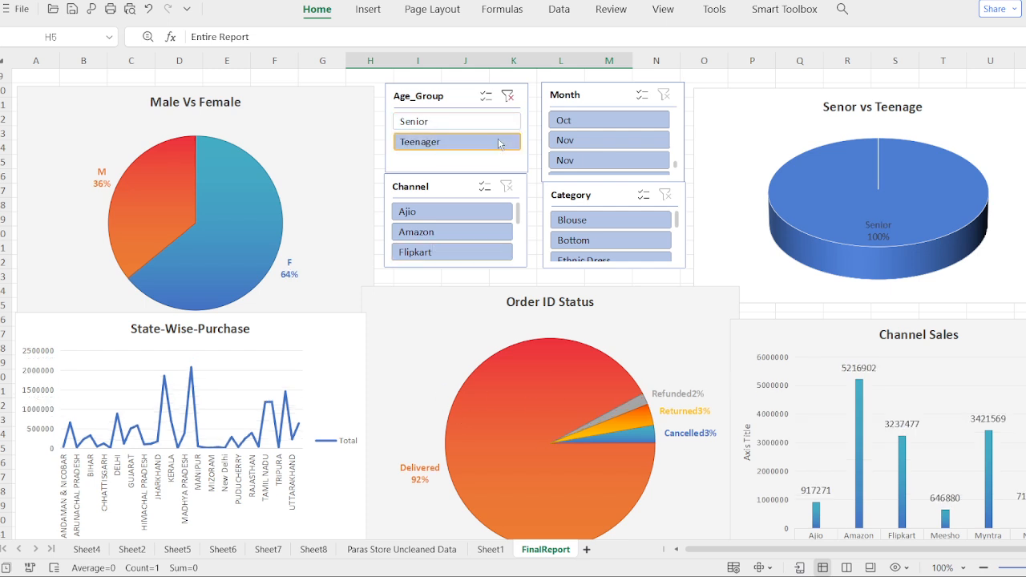
pyautogui.click(510, 97)
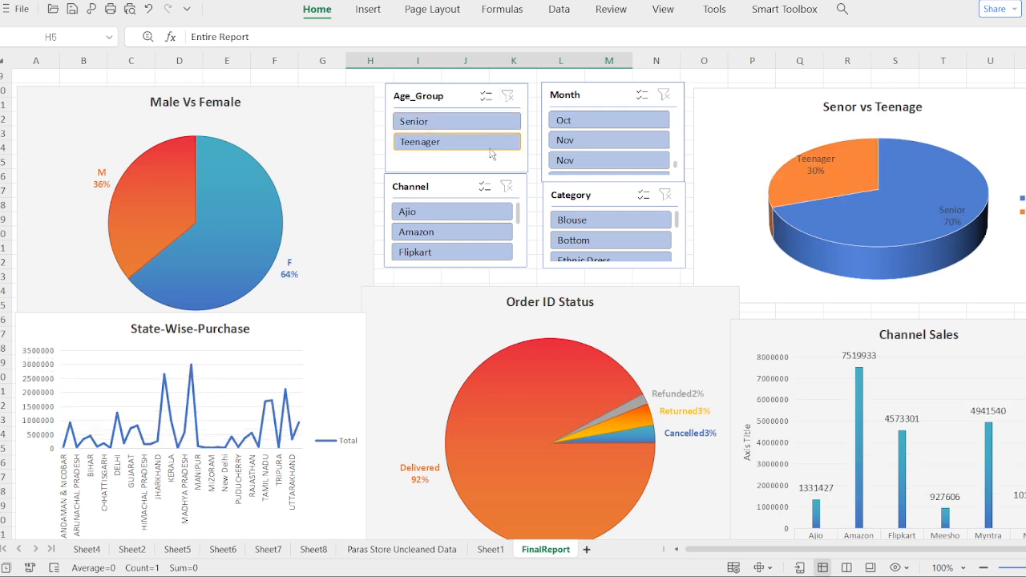
# Step: Compare the charts for Oct and Nov using the Month slicer, ending on the first Nov entry
pyautogui.click(596, 126)
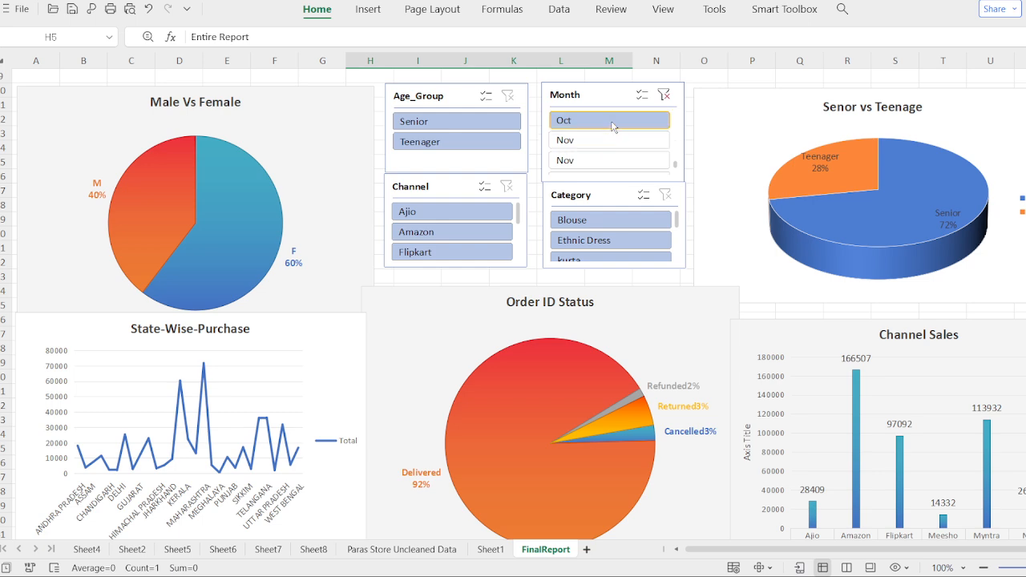
pyautogui.click(616, 157)
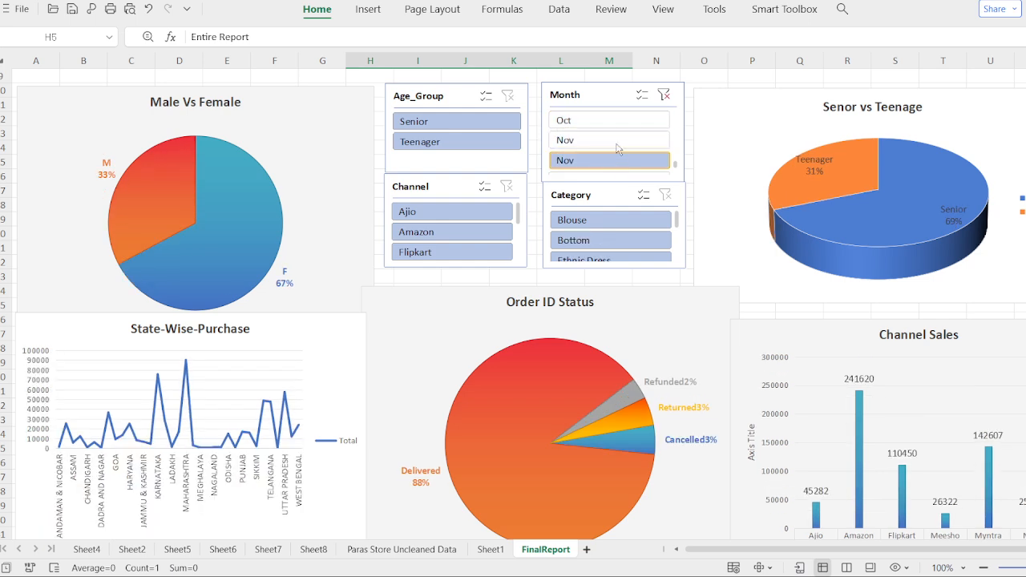
pyautogui.click(614, 123)
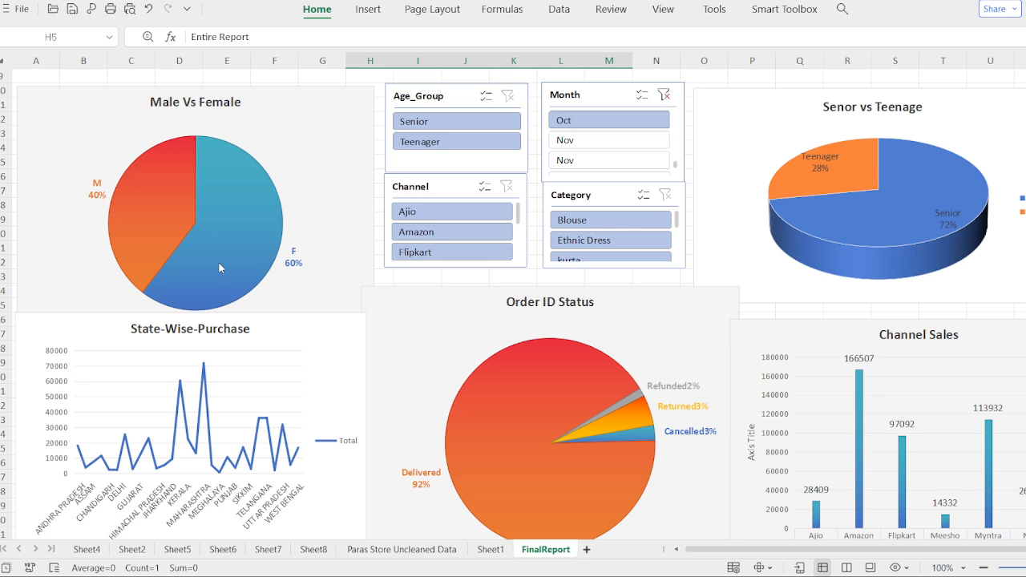
pyautogui.click(584, 146)
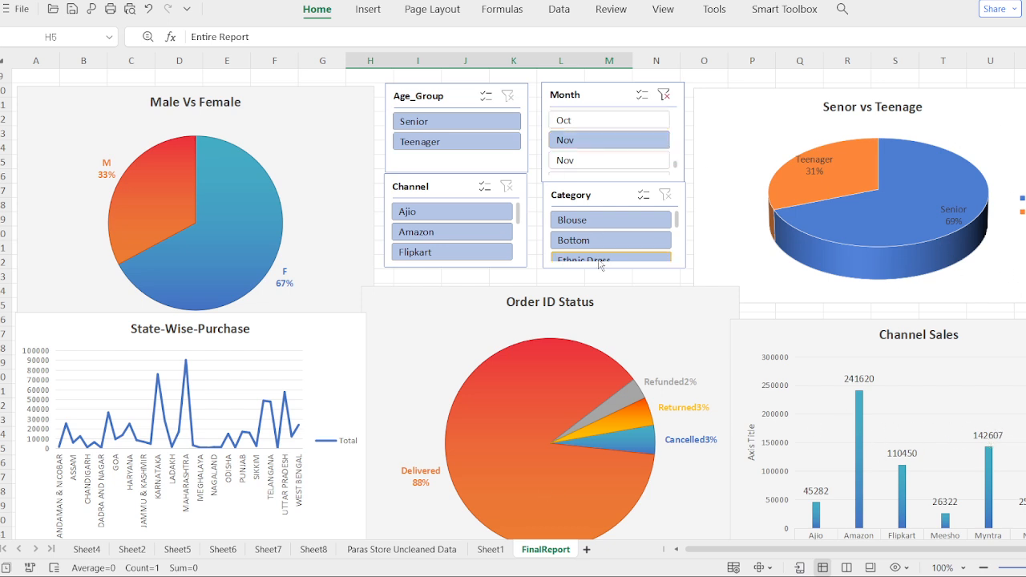
# Step: Filter the dashboard by the Bottom and Saree categories in turn, and clear the Category filter
pyautogui.click(603, 244)
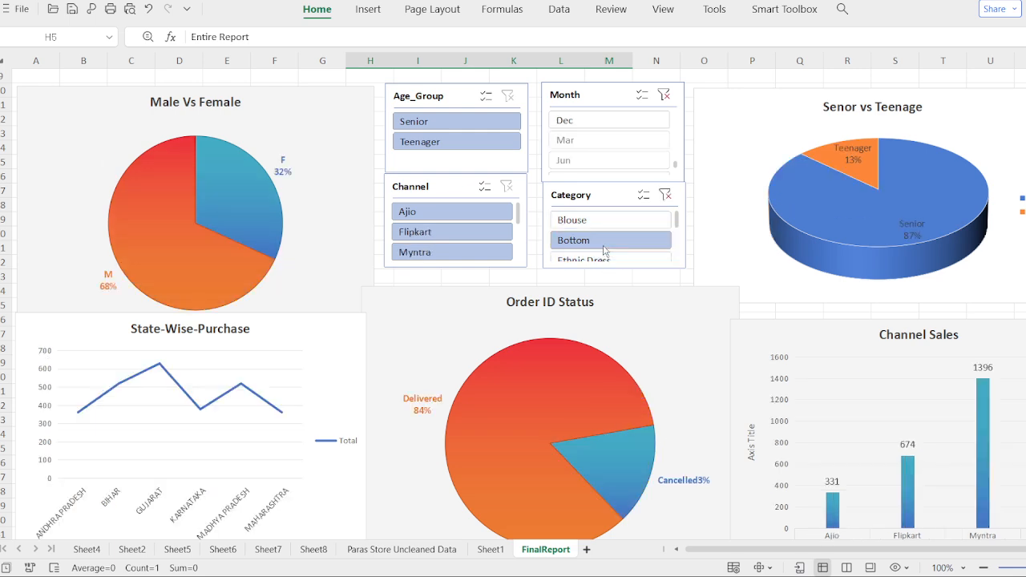
pyautogui.scroll(-3, 603, 250)
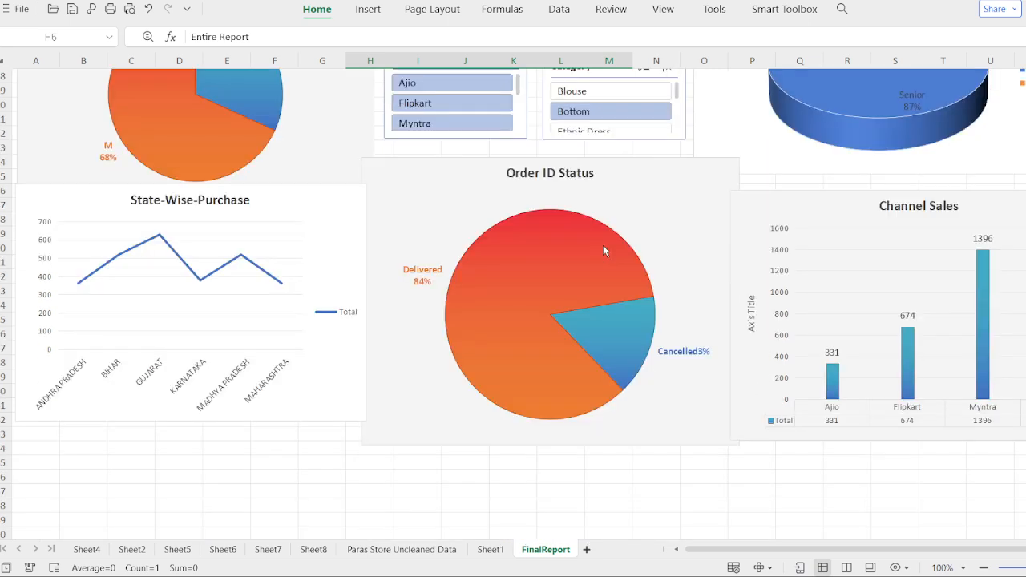
pyautogui.scroll(6, 603, 251)
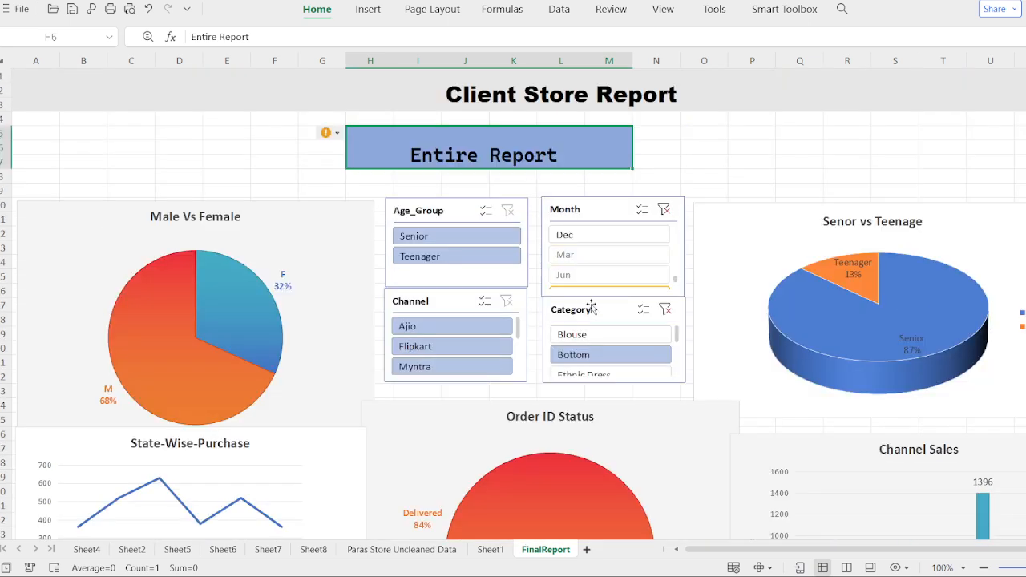
pyautogui.scroll(-3, 600, 326)
pyautogui.scroll(2, 601, 324)
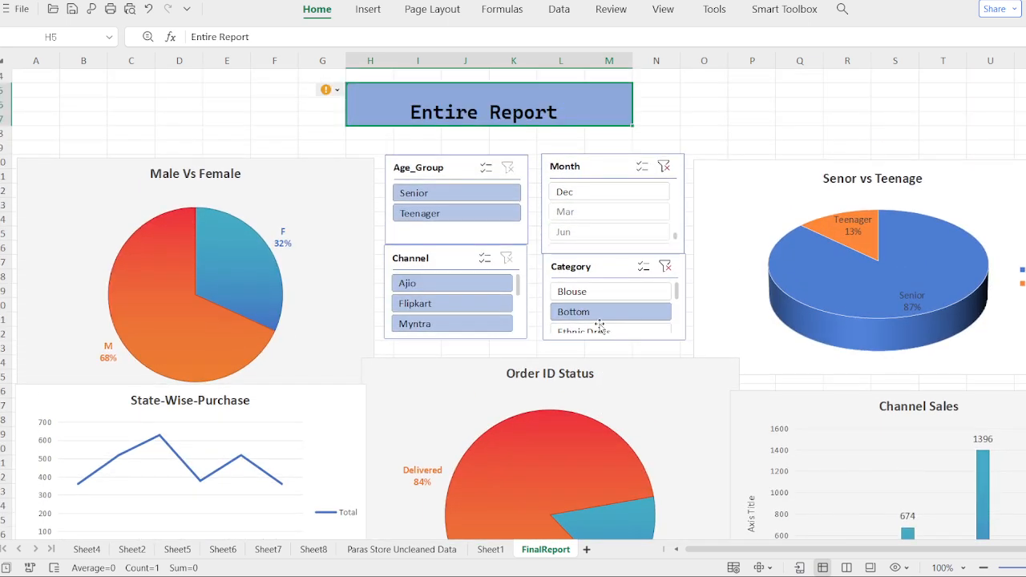
pyautogui.moveTo(679, 301); pyautogui.dragTo(678, 318)
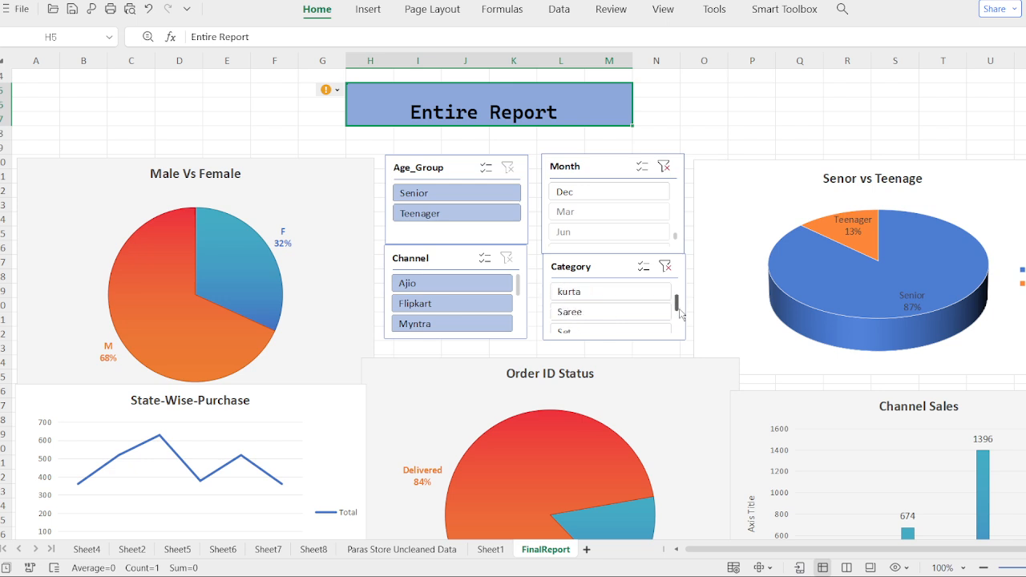
pyautogui.click(670, 269)
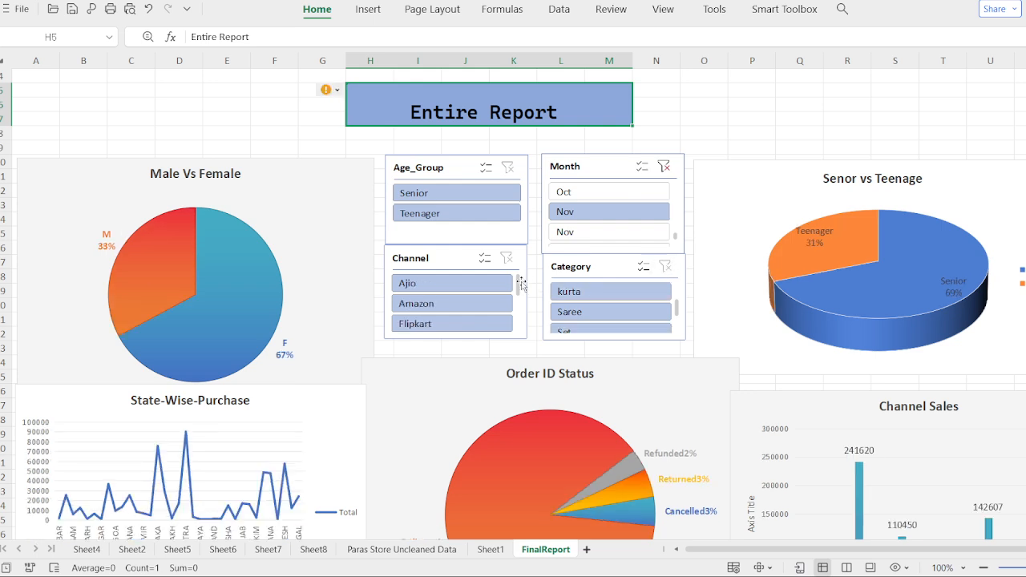
# Step: Filter the dashboard to the Amazon channel and review the charts
pyautogui.click(462, 303)
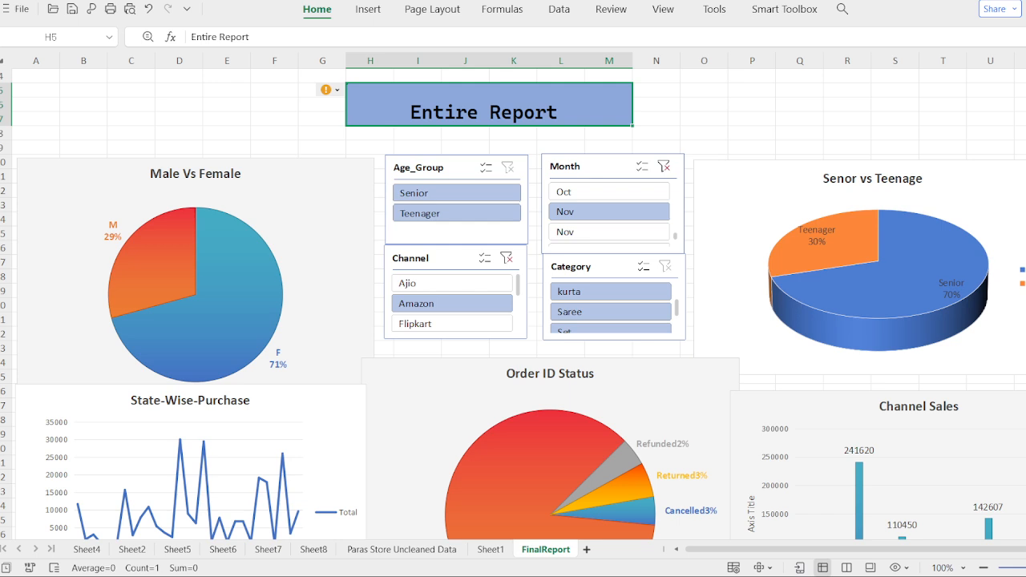
pyautogui.scroll(-3, 513, 305)
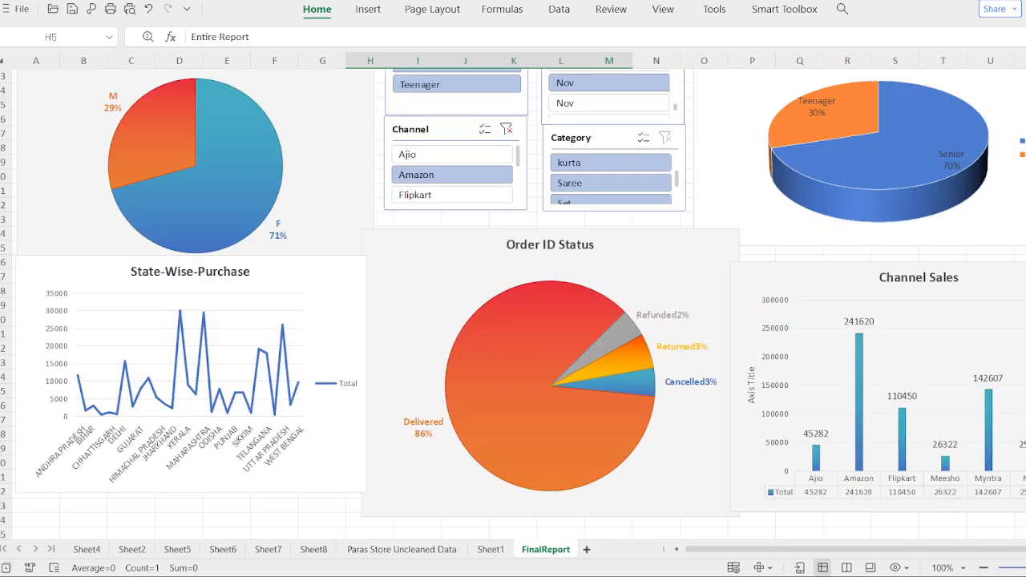
pyautogui.scroll(4, 513, 304)
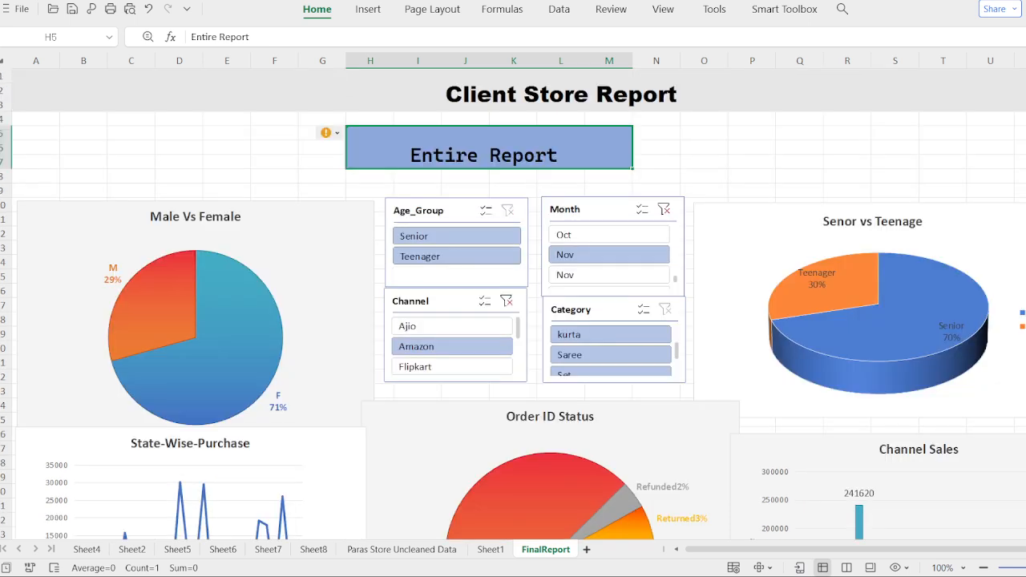
# Step: Open the Client Store Report title for editing and look over the dashboard's charts and slicers
pyautogui.click(442, 95)
pyautogui.doubleClick(450, 95)
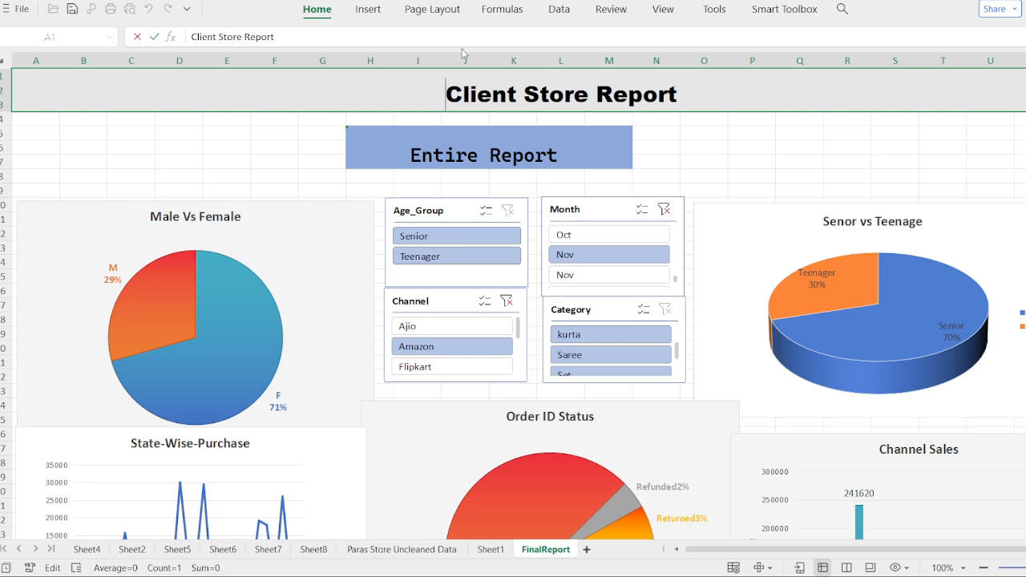
pyautogui.scroll(-3, 643, 224)
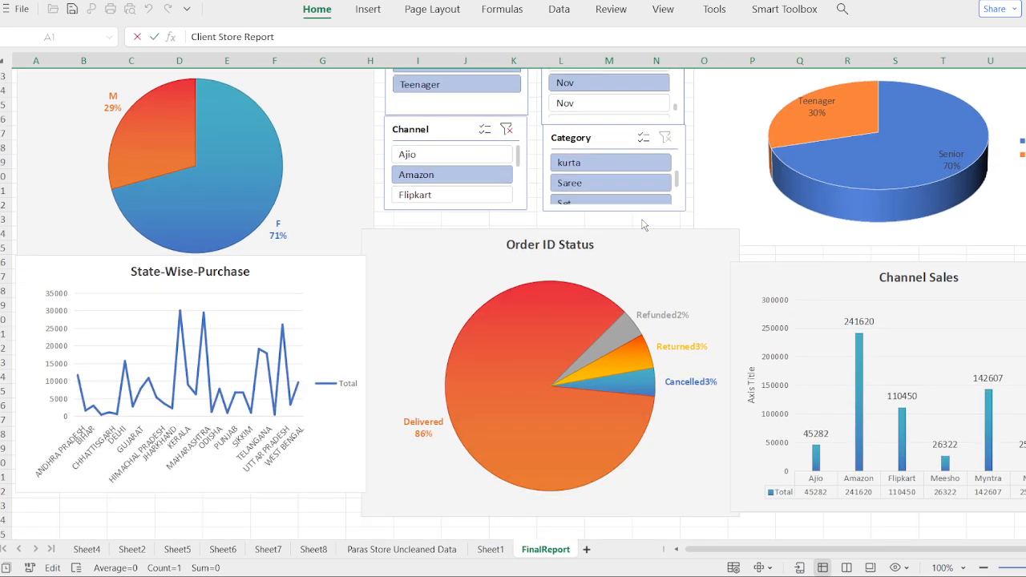
pyautogui.scroll(3, 642, 224)
pyautogui.scroll(-4, 643, 224)
pyautogui.scroll(4, 641, 220)
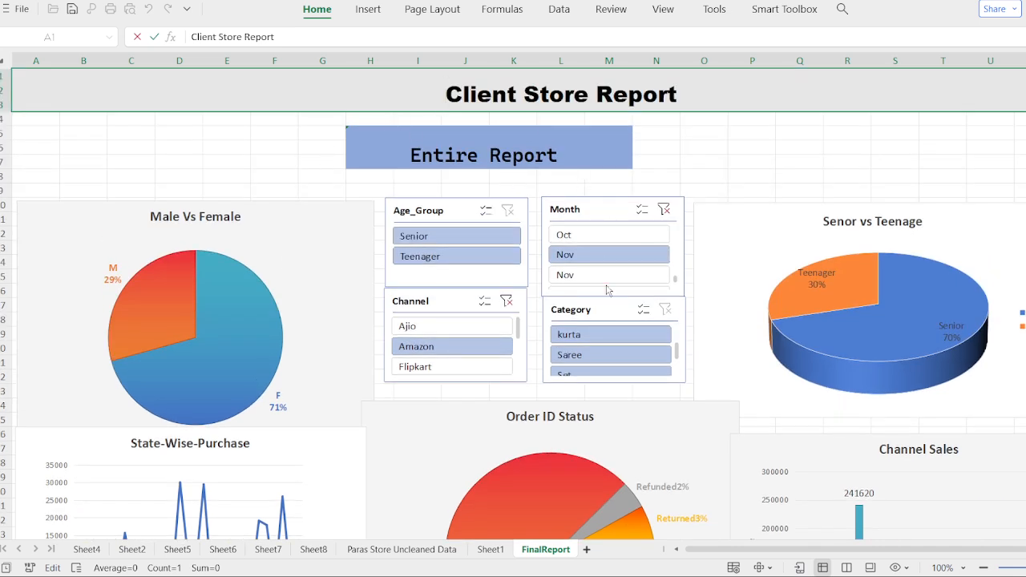
pyautogui.scroll(-3, 607, 290)
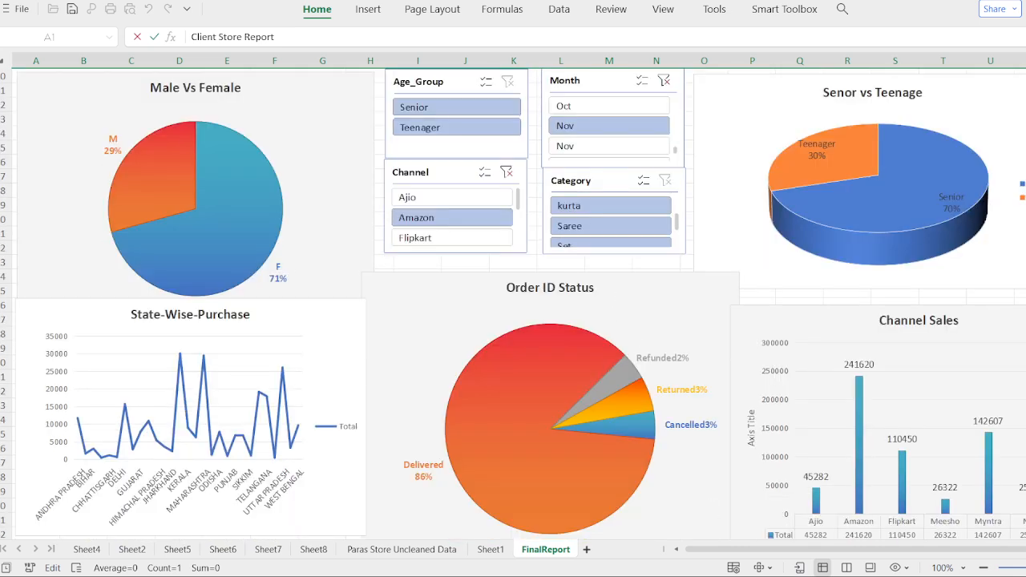